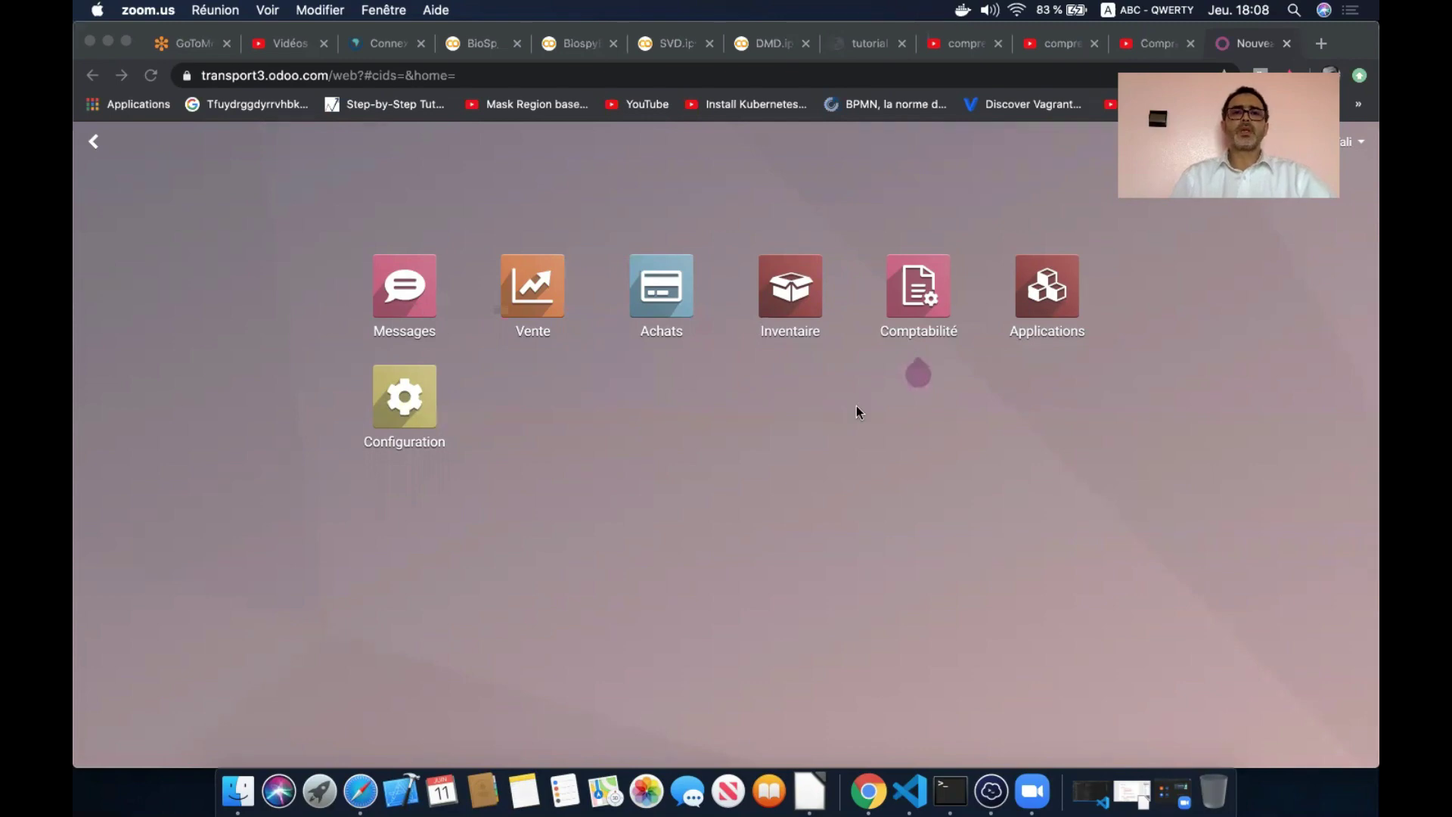
Find the price list setting in Configuration, switch it to Règles de prix avancées (remises, formules), and save the settings.
left_click(434, 415)
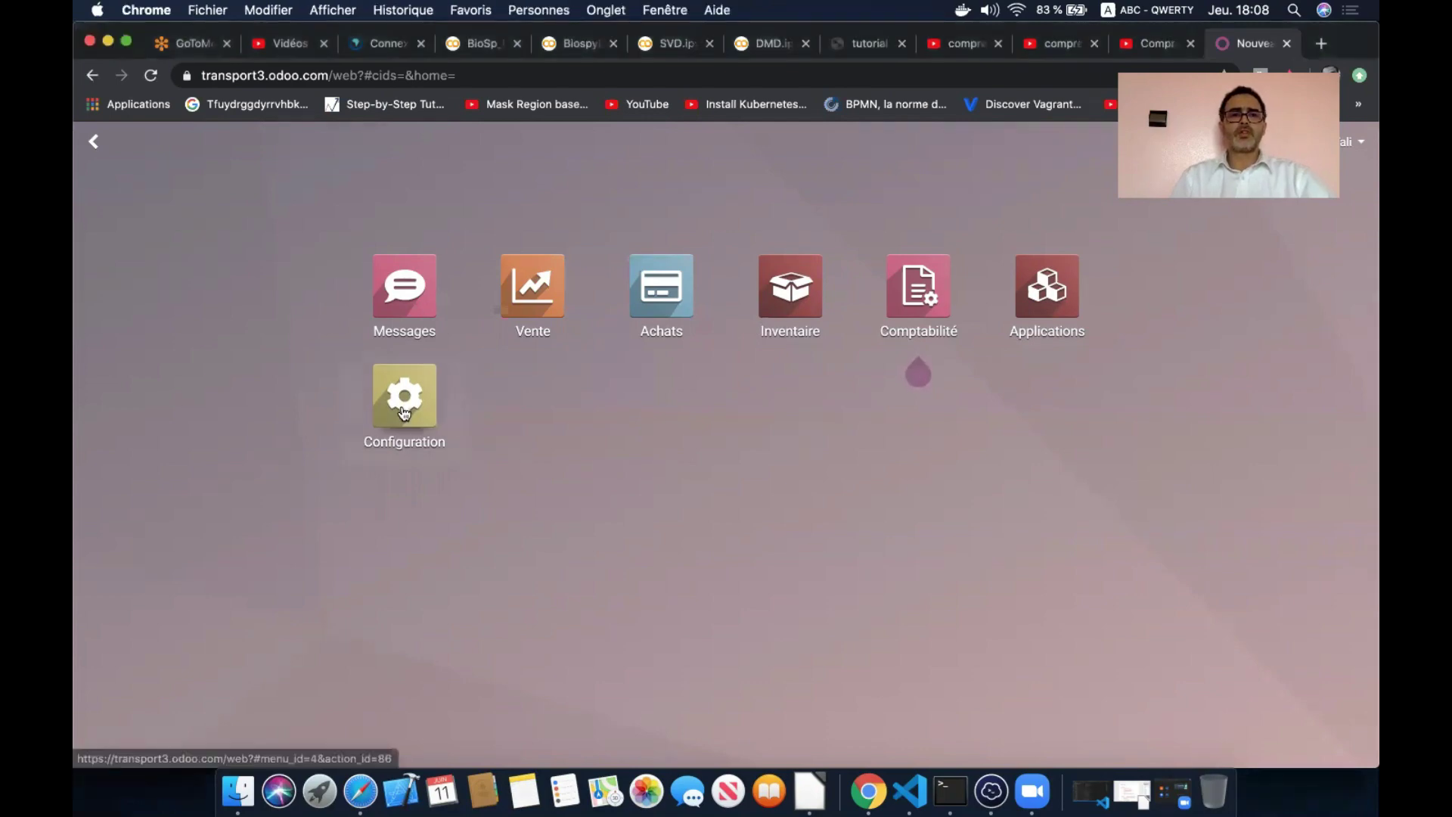
left_click(405, 413)
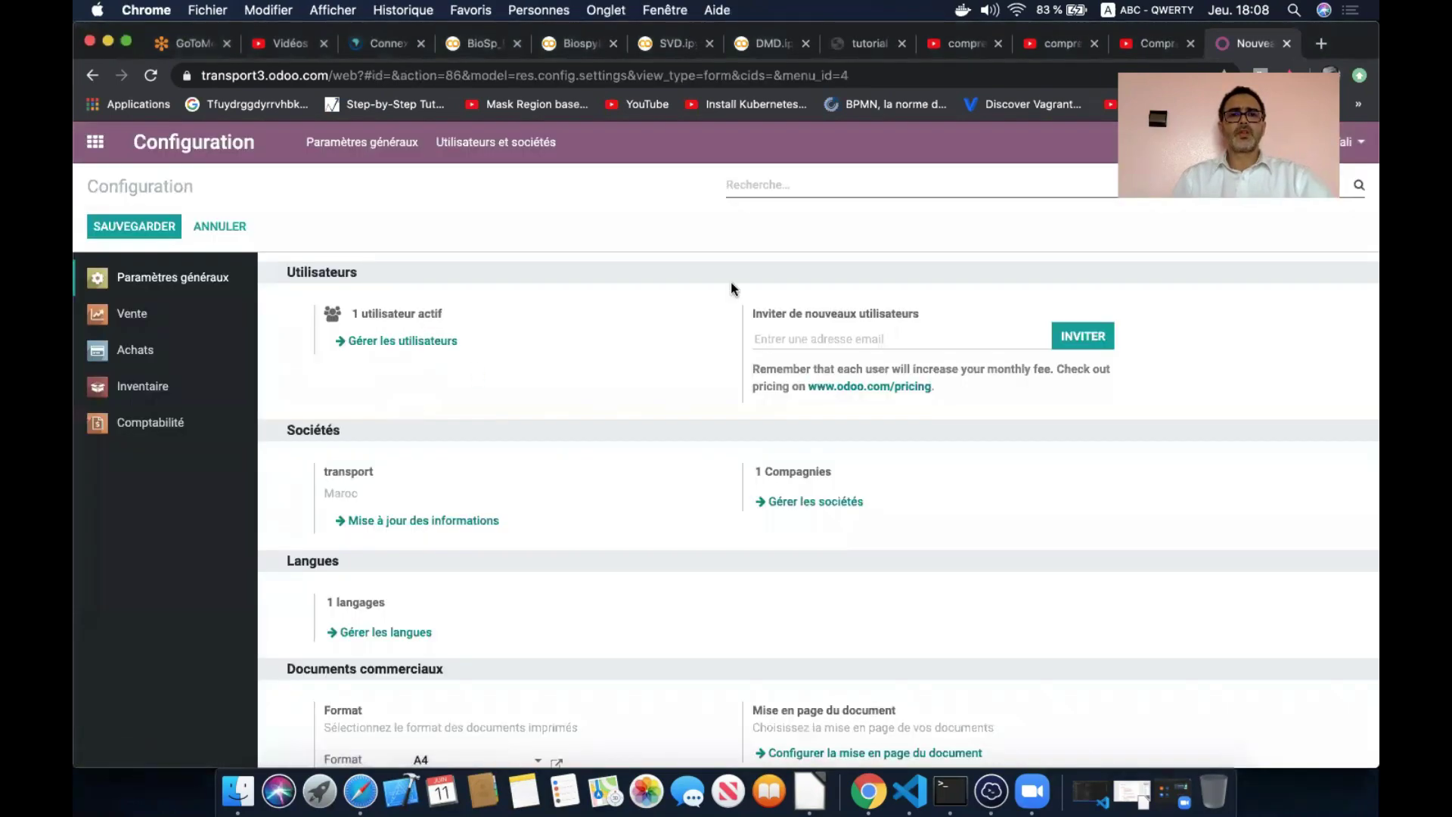
type("list")
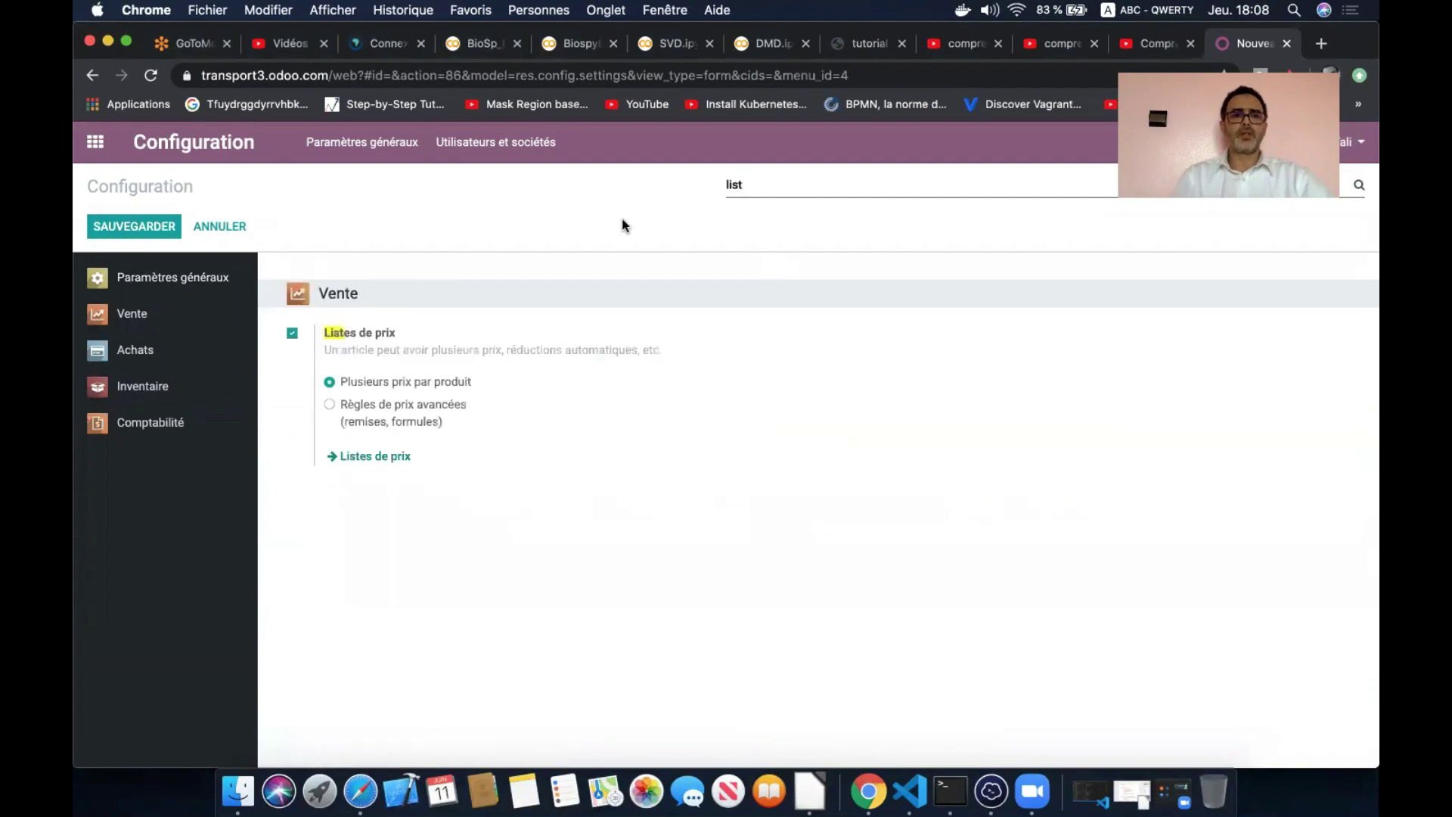
mouse_move(440, 396)
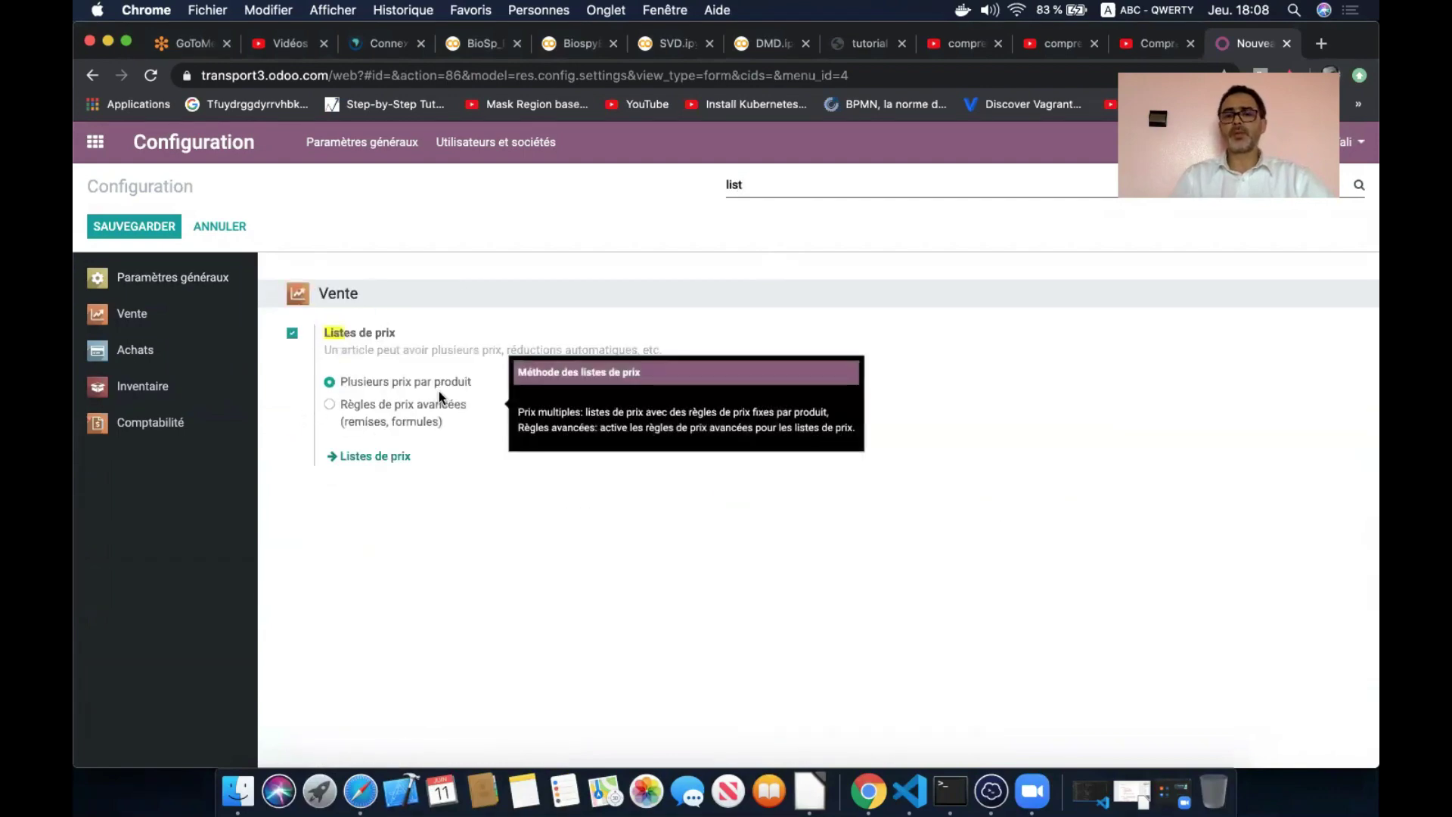
left_click(330, 404)
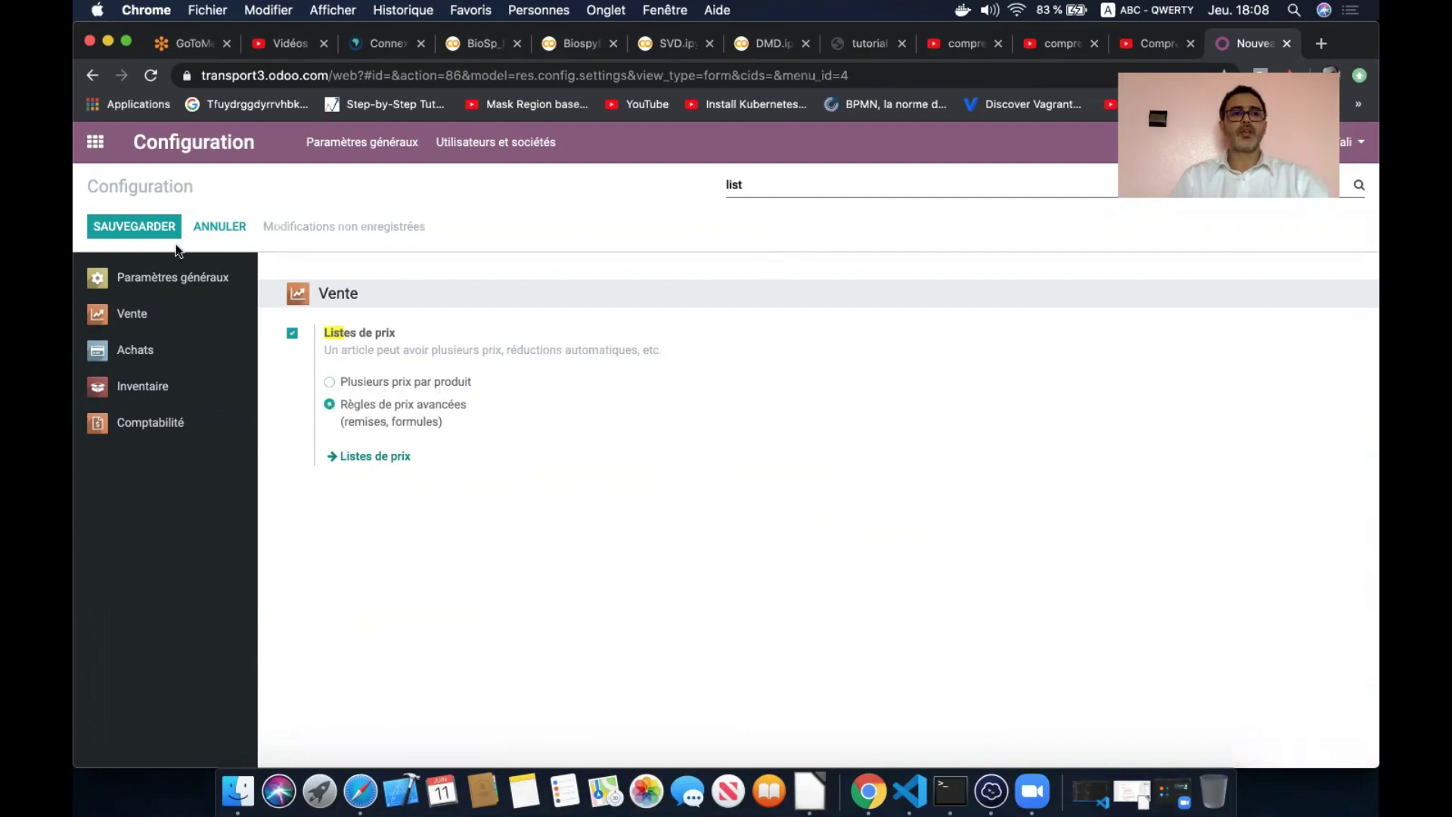
left_click(159, 226)
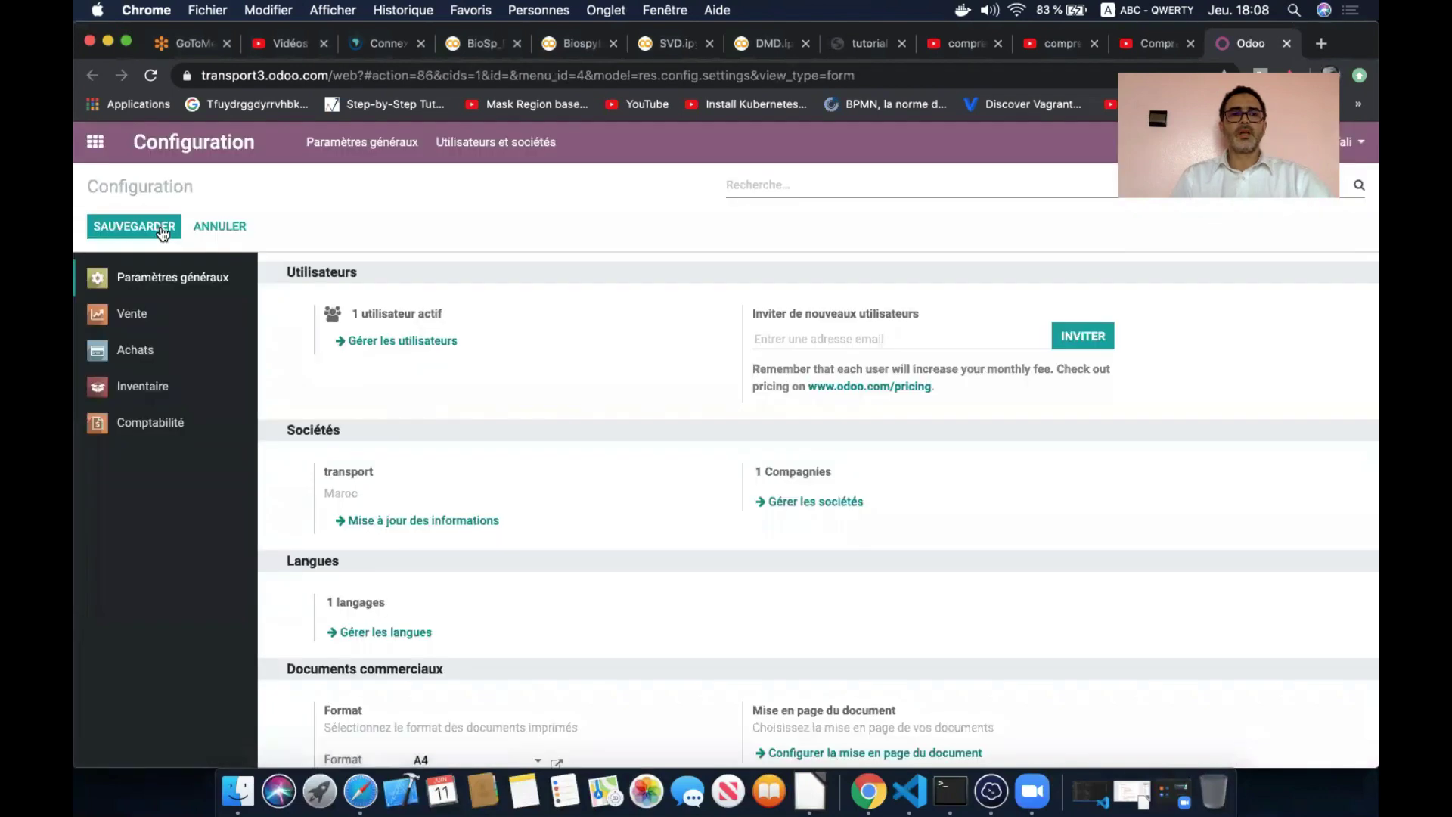
Create a new price list in the Vente module and name it Promotion 2020.
left_click(96, 147)
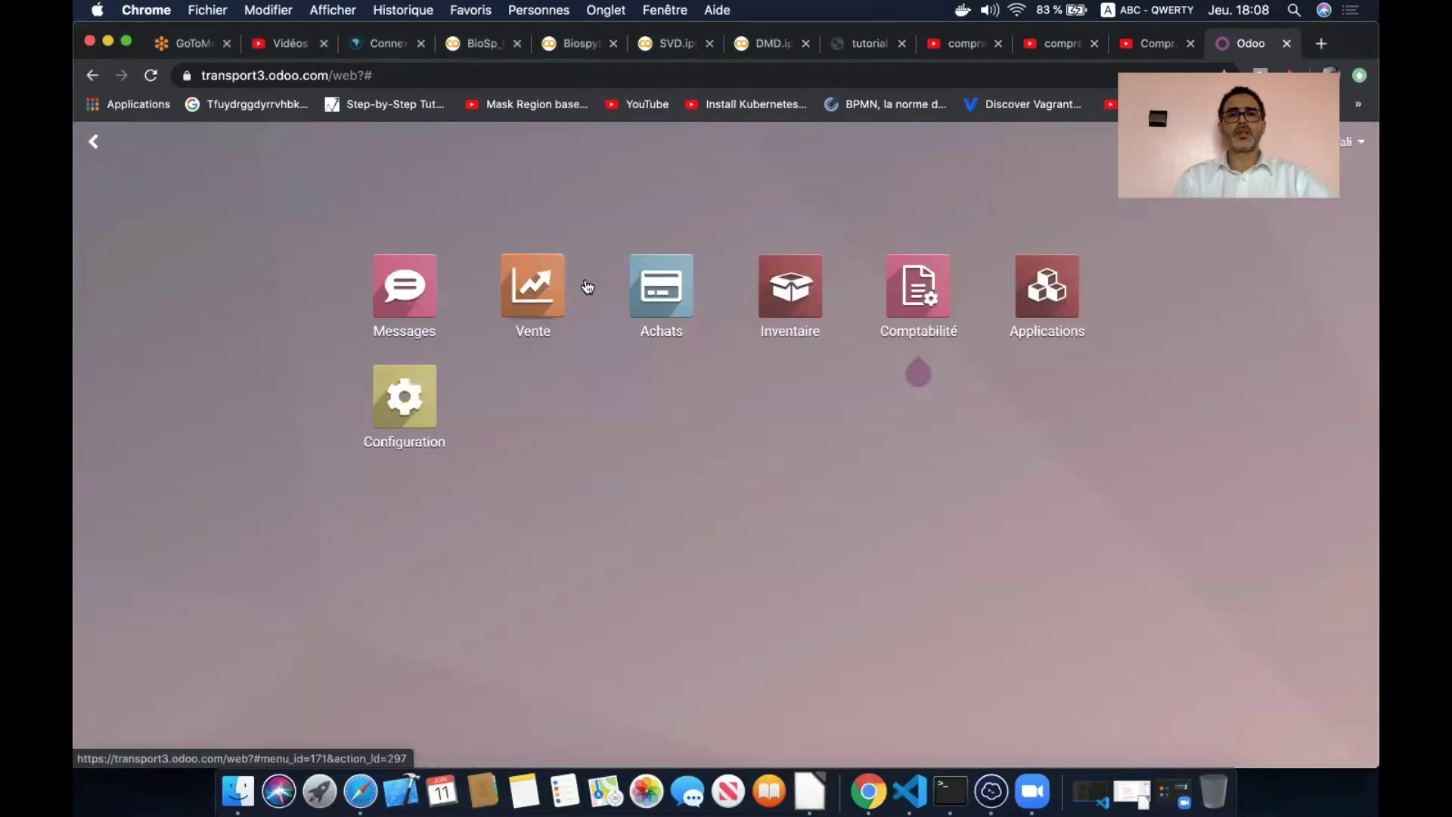
left_click(546, 291)
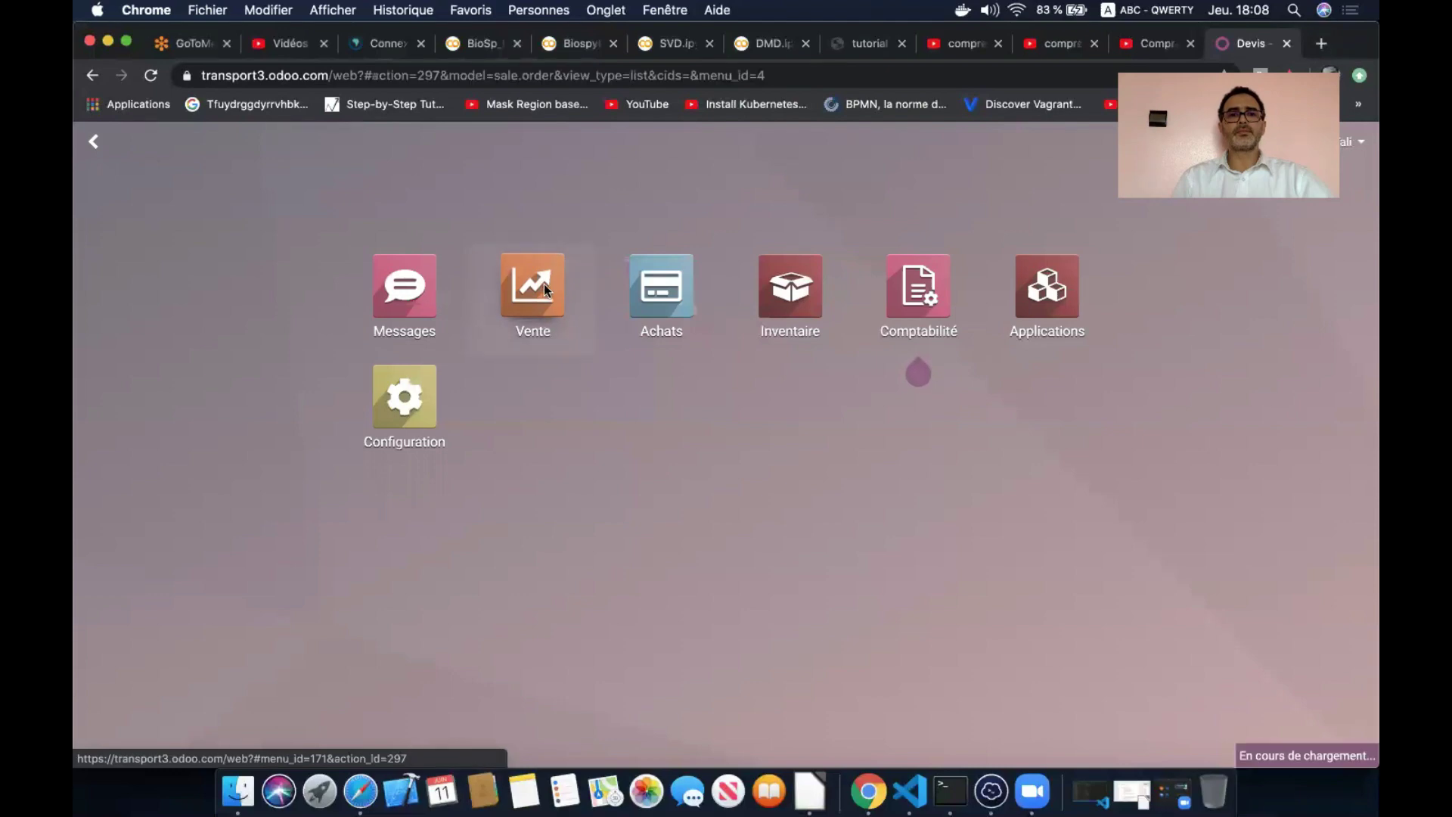
left_click(413, 142)
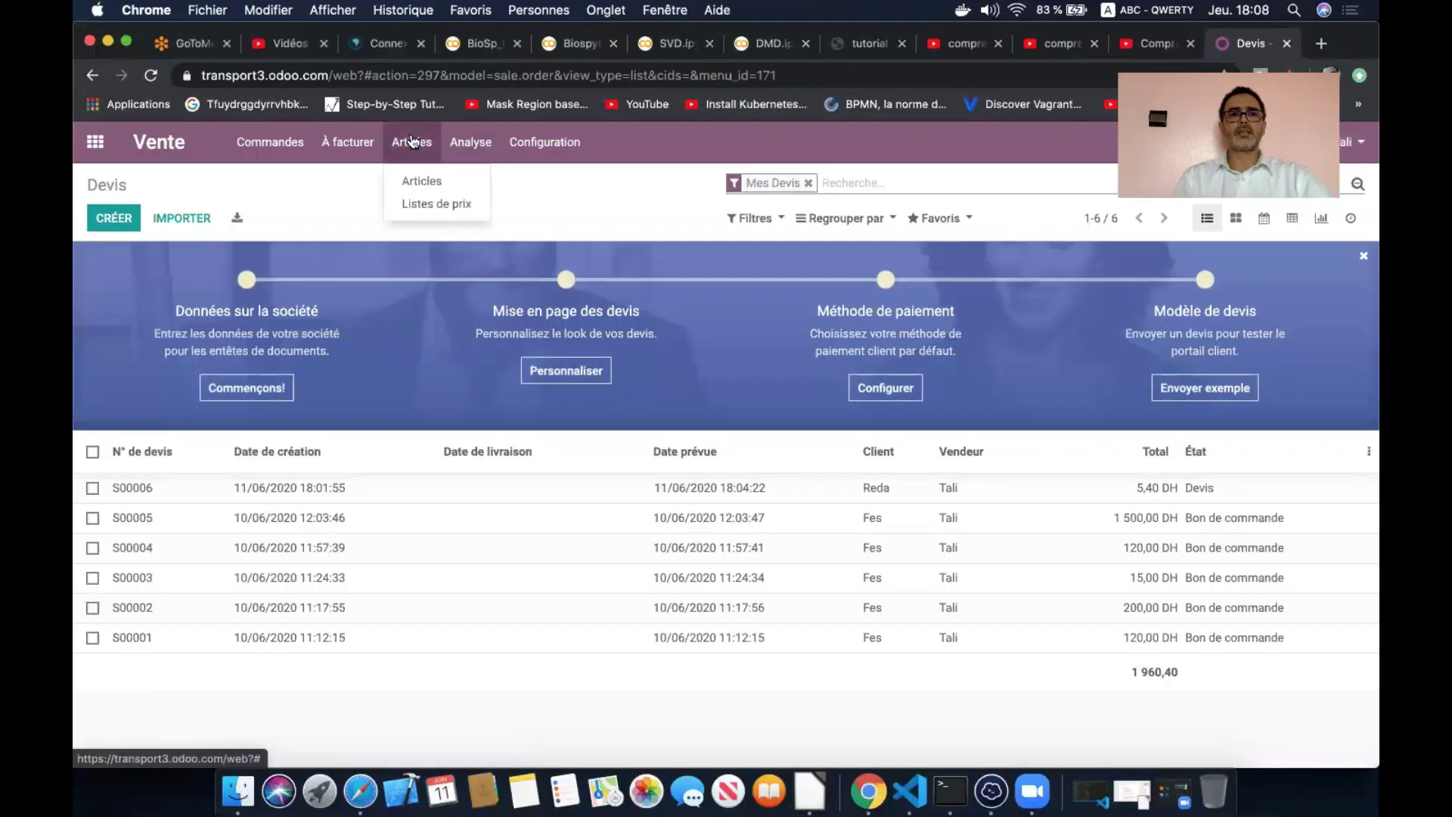
left_click(436, 202)
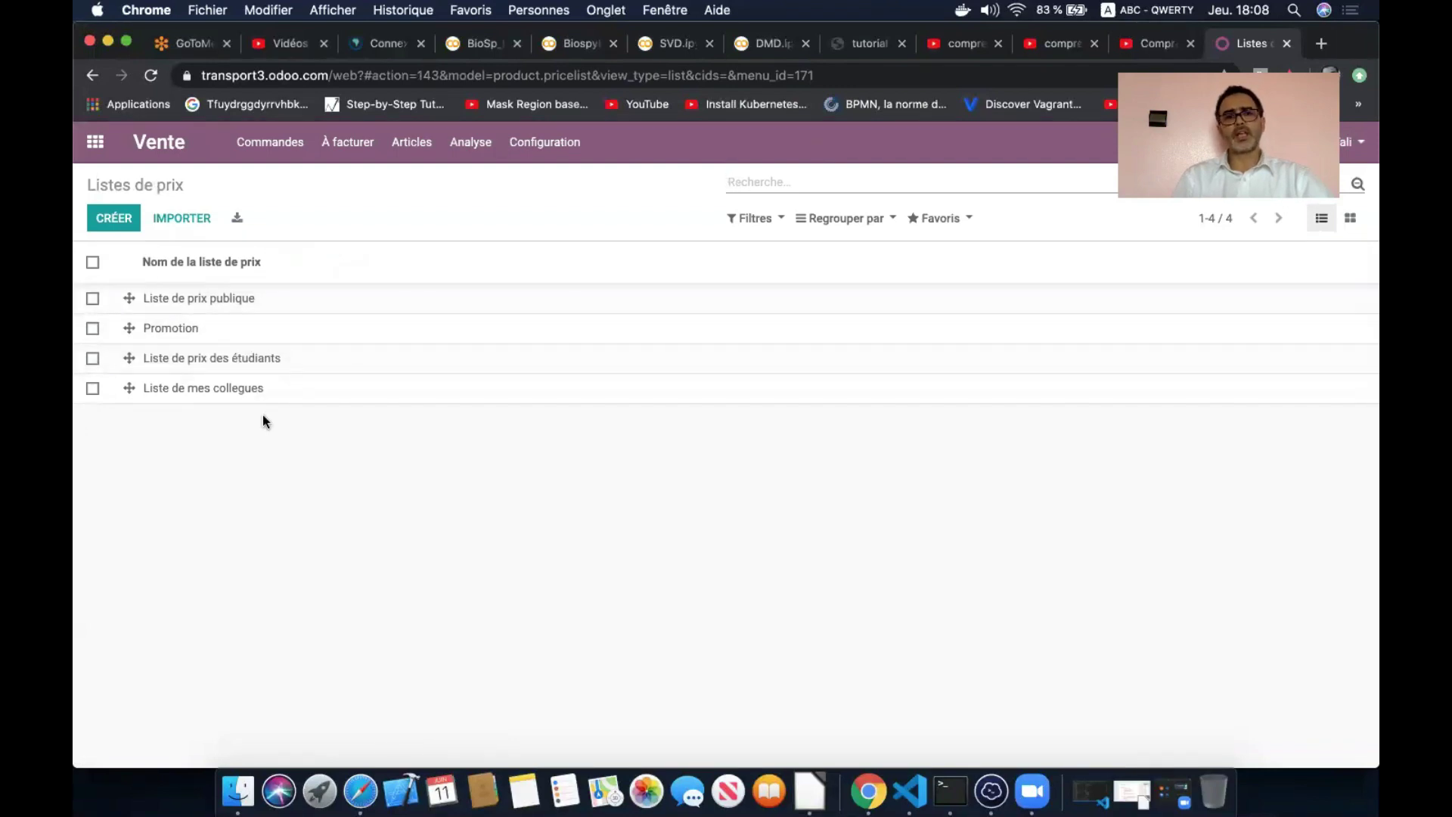
left_click(108, 219)
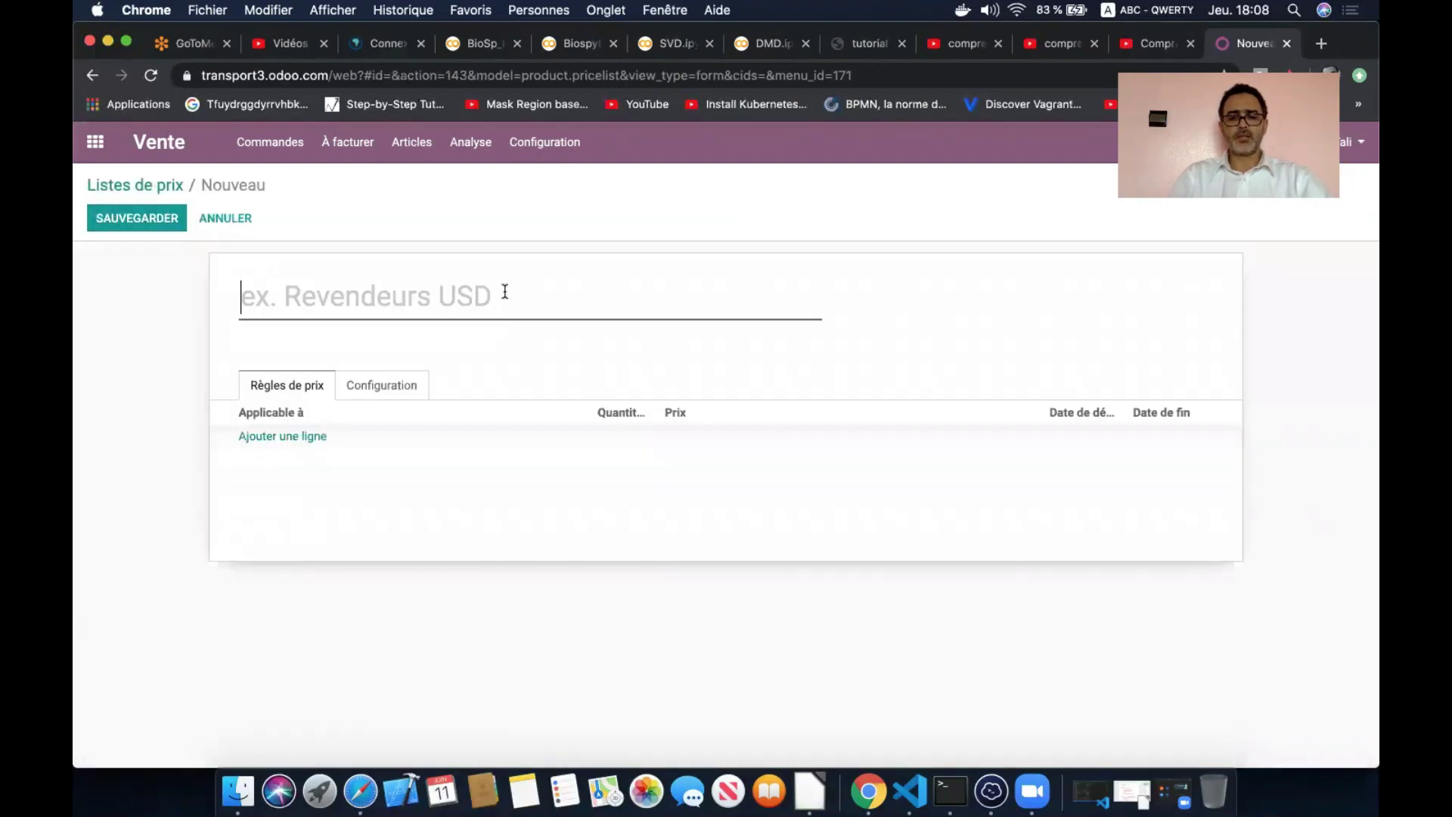
type("Promotion 2")
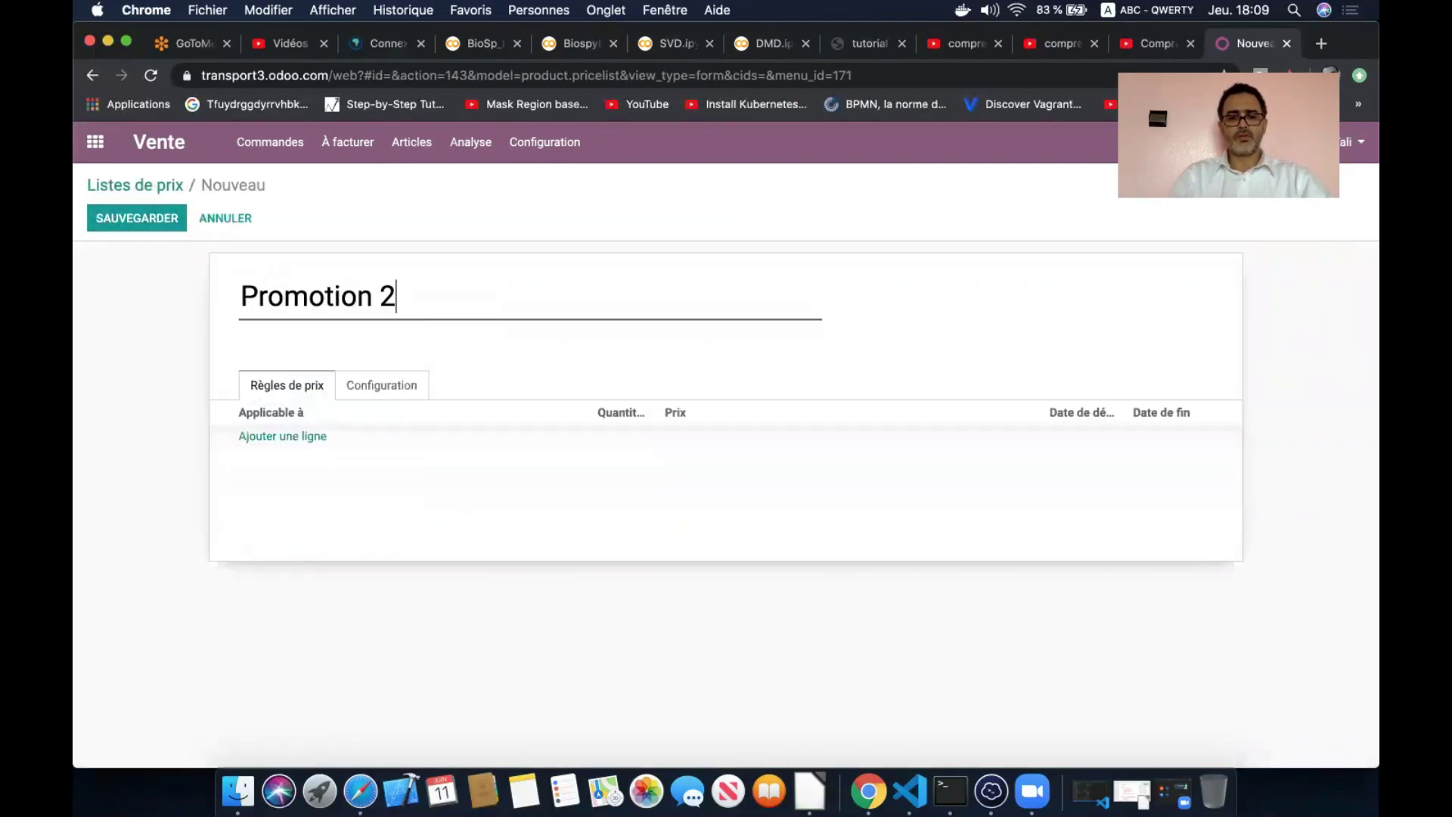
type("9")
key("BackSpace")
type("0")
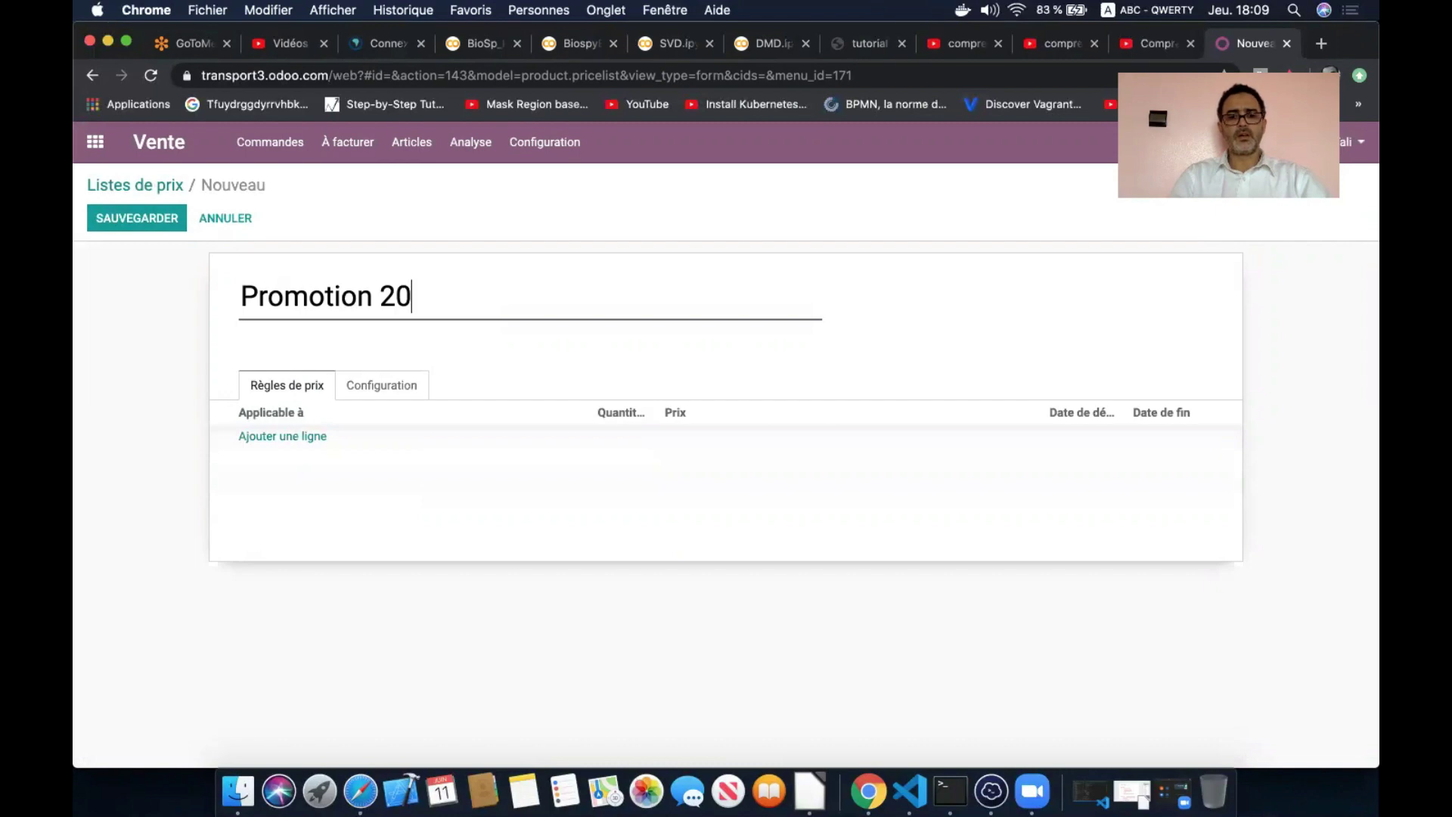
type("20")
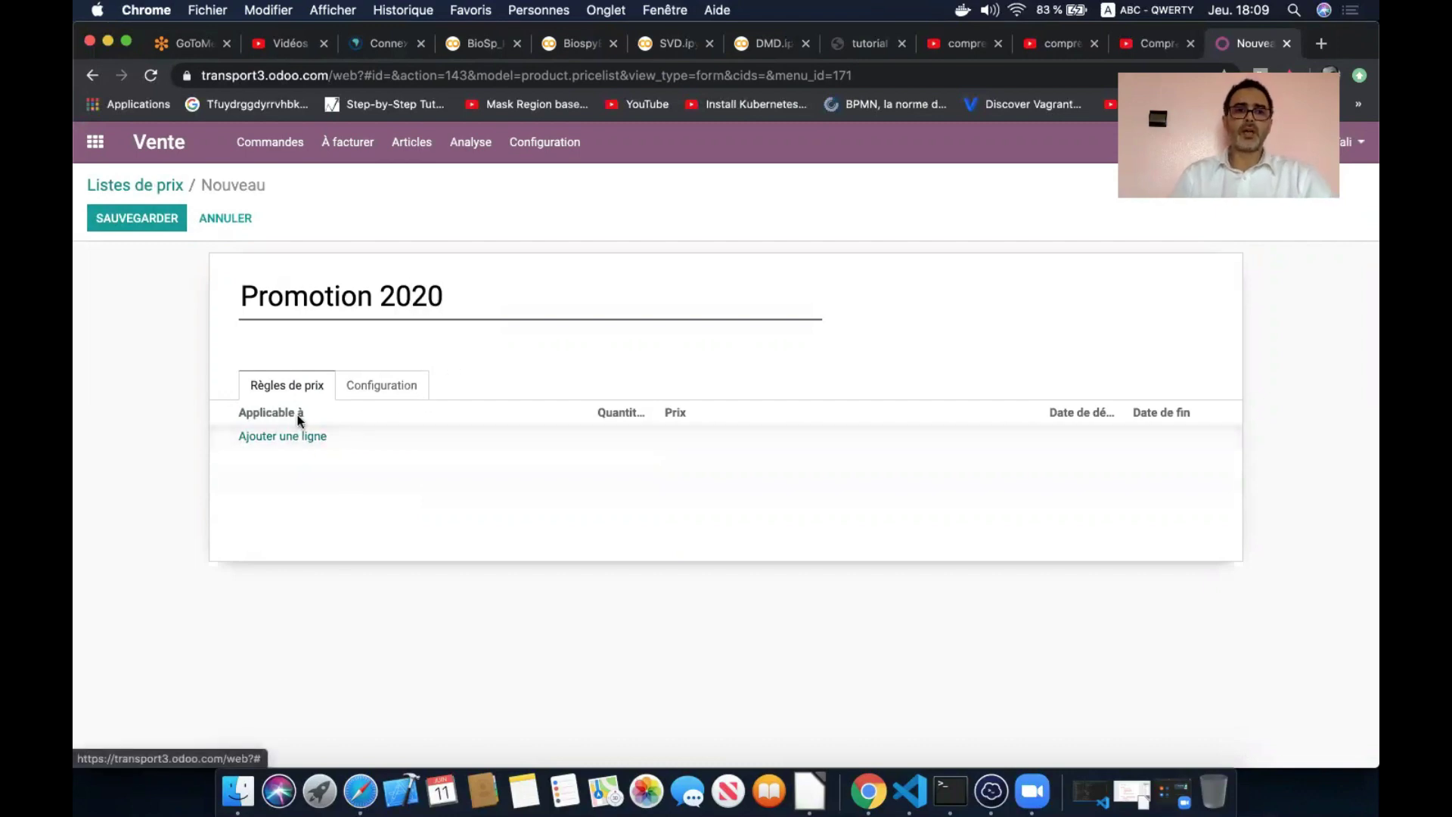
Add a price rule to the Promotion 2020 list, look through the category and variant scopes, and apply it to Article.
left_click(301, 445)
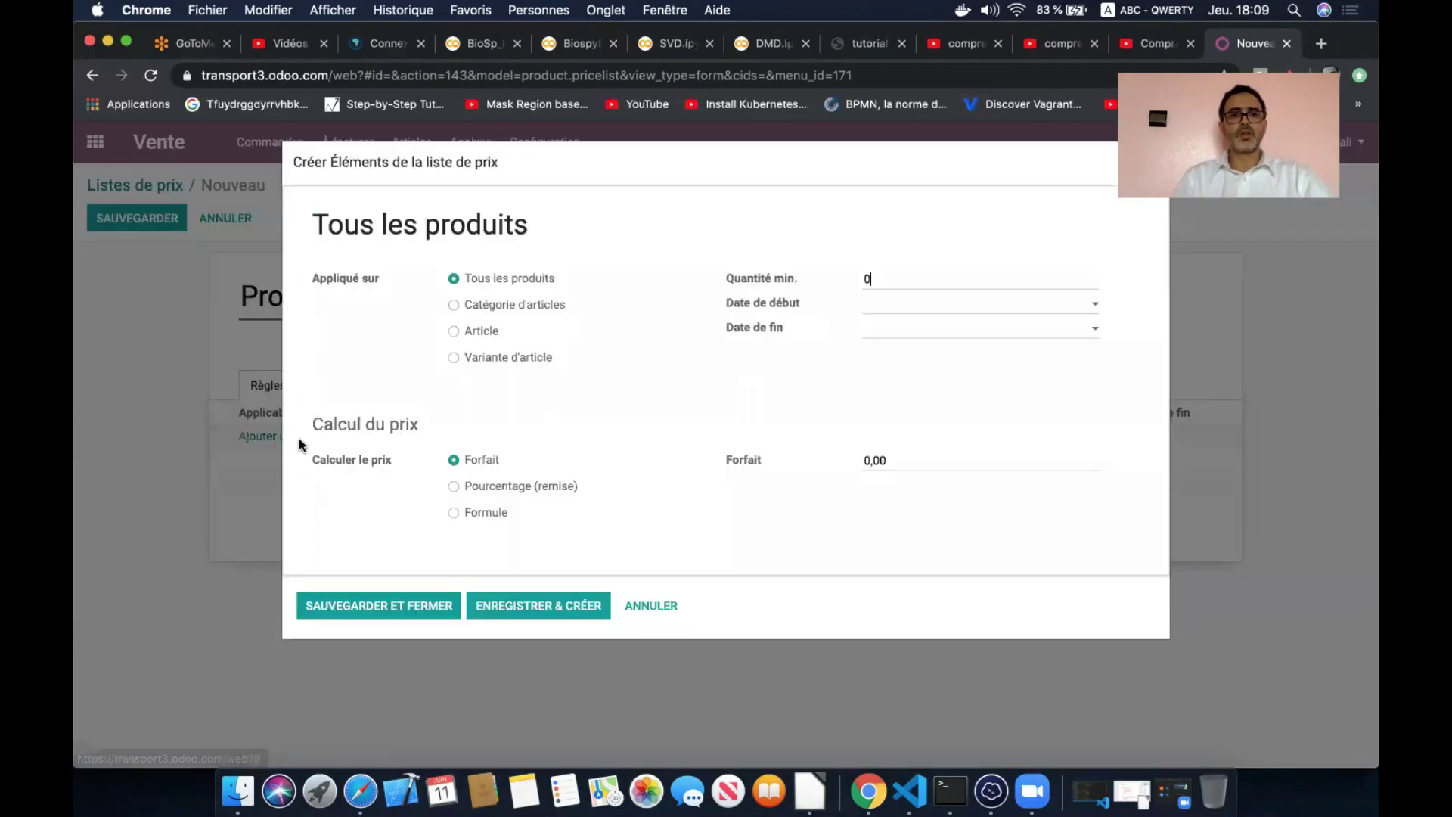
left_click(511, 304)
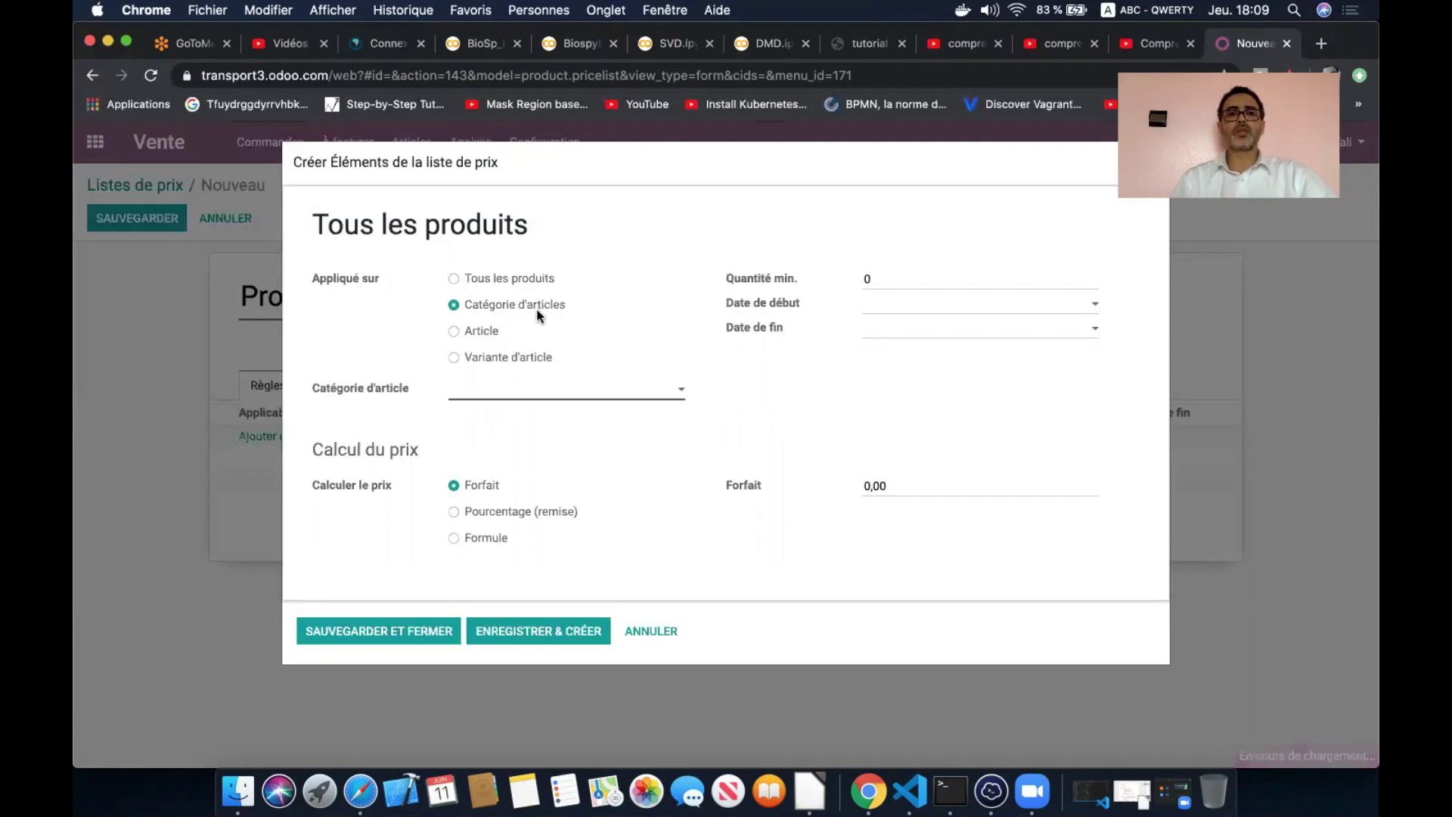
left_click(680, 389)
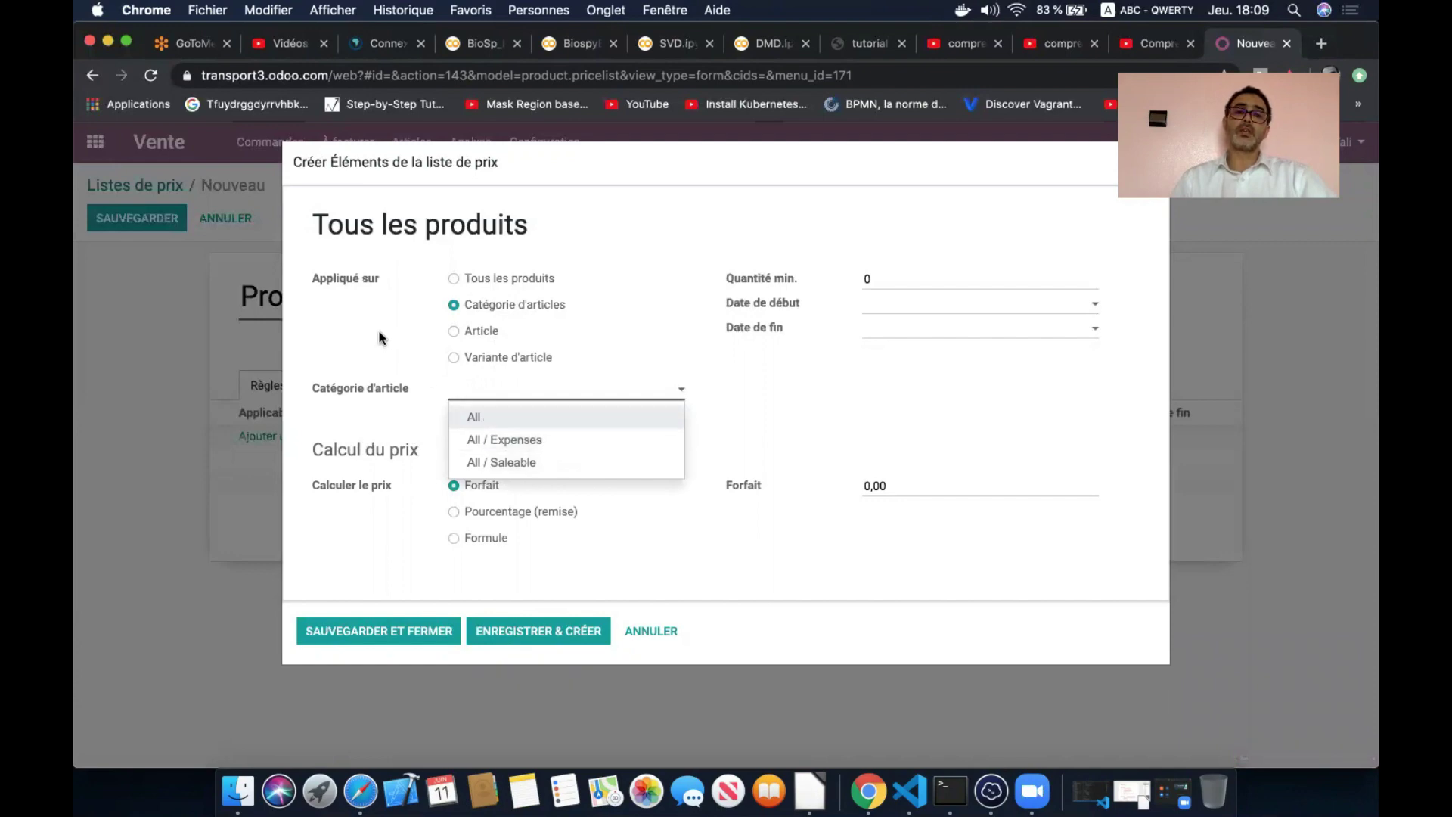
left_click(481, 331)
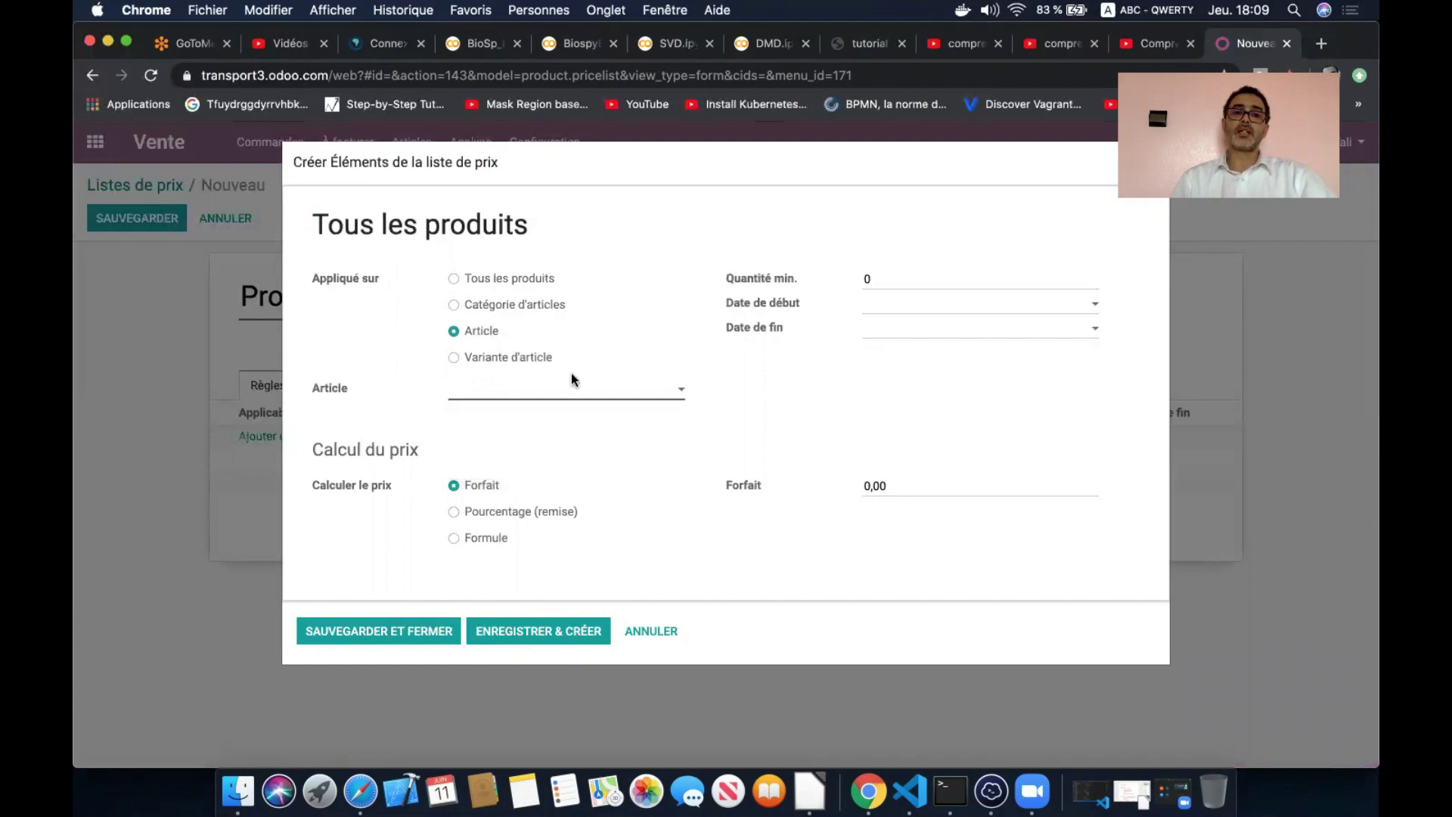
left_click(590, 393)
left_click(368, 332)
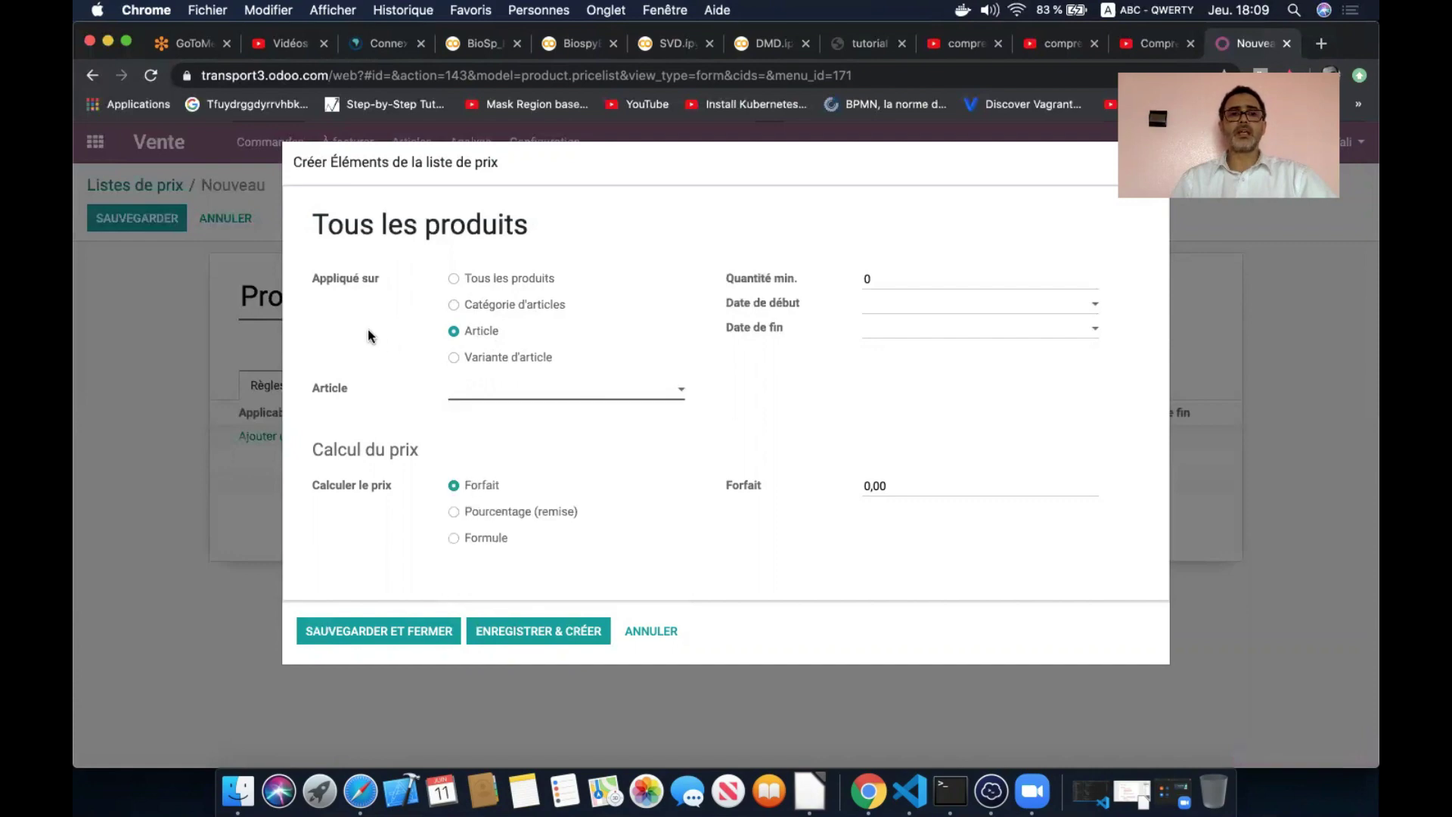
left_click(503, 356)
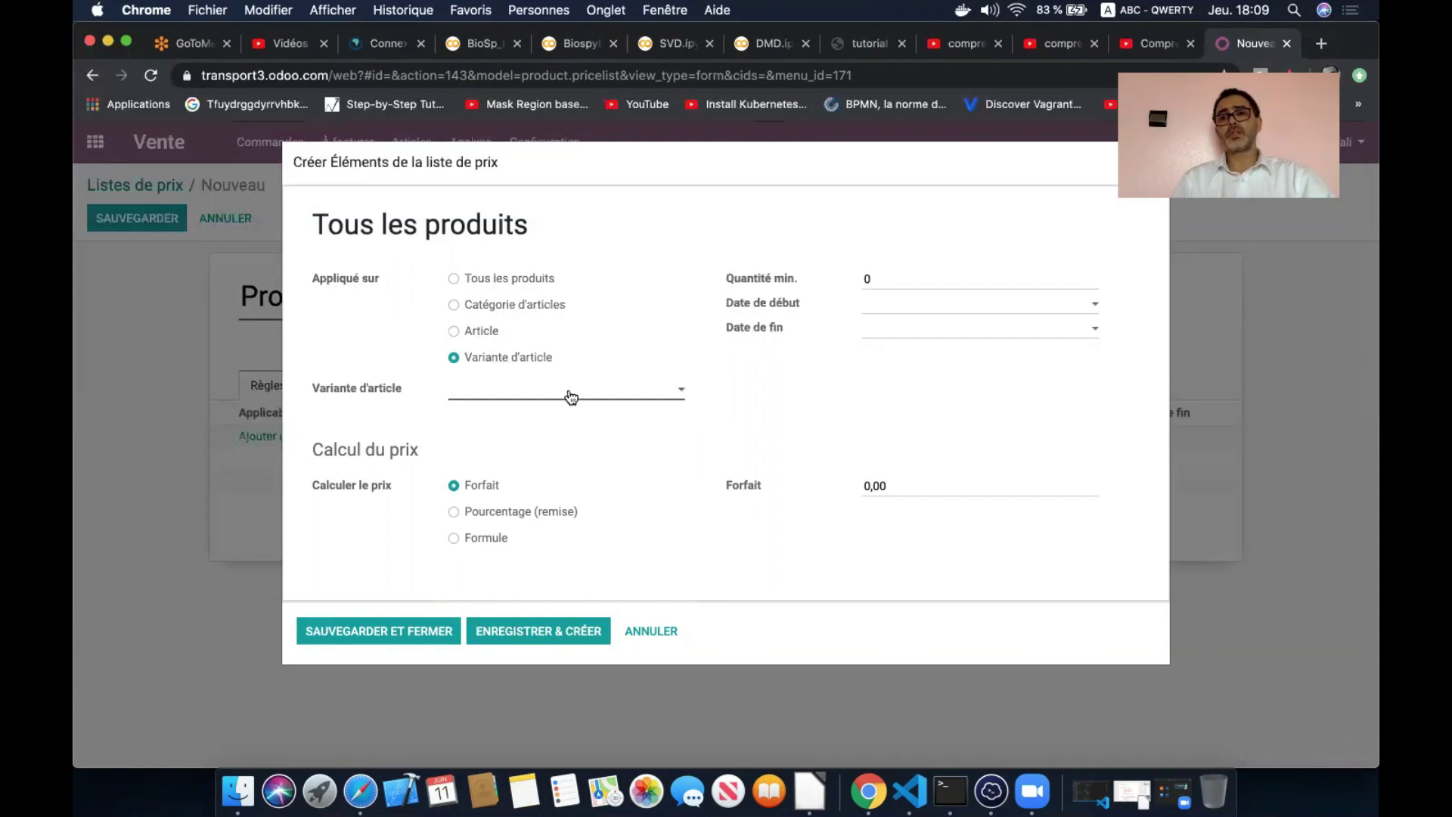
left_click(571, 398)
left_click(483, 331)
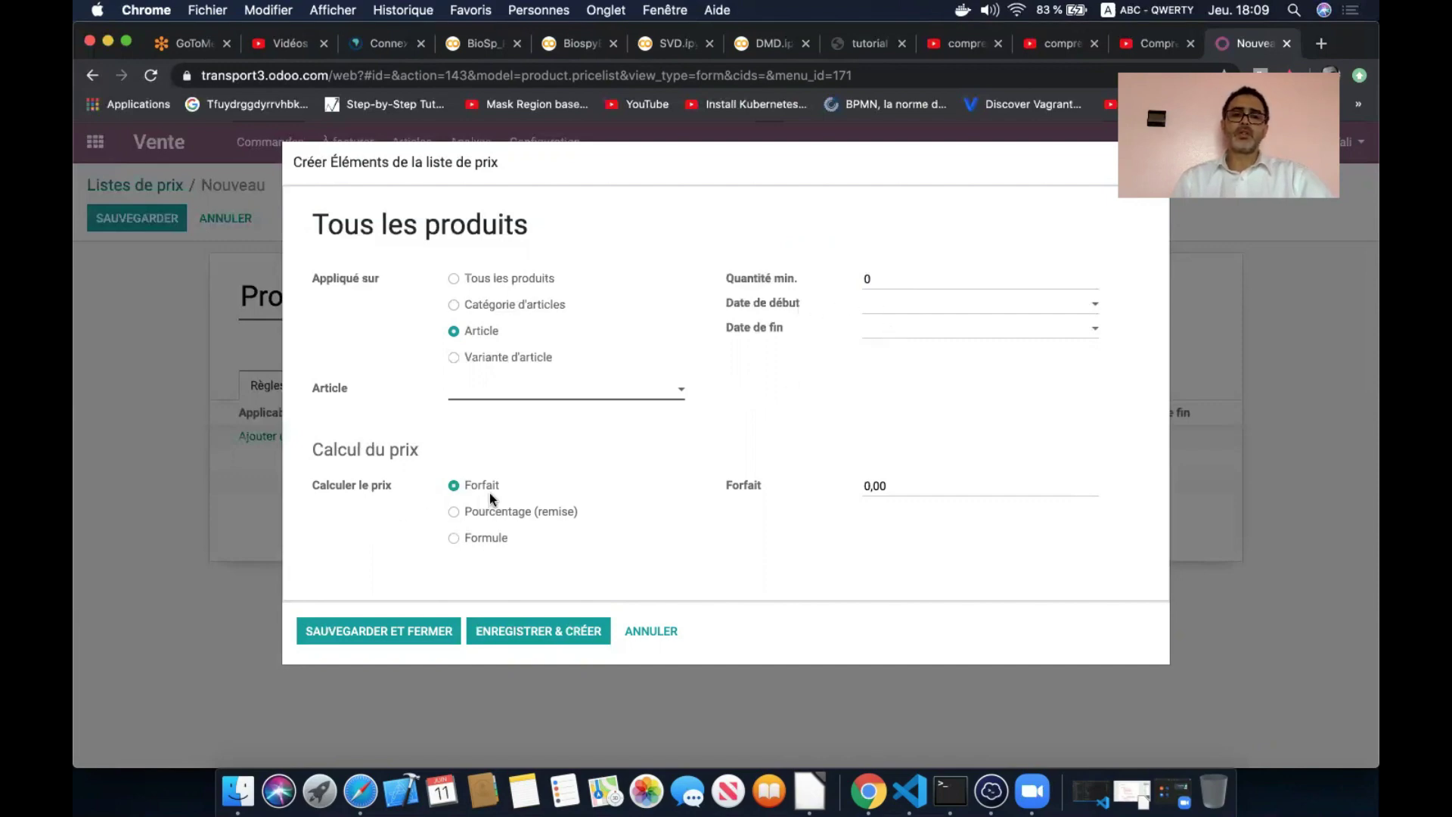
Try a Forfait price of 3 for the rule and replace it with a Pourcentage (remise) calculation of 20 %.
double_click(950, 488)
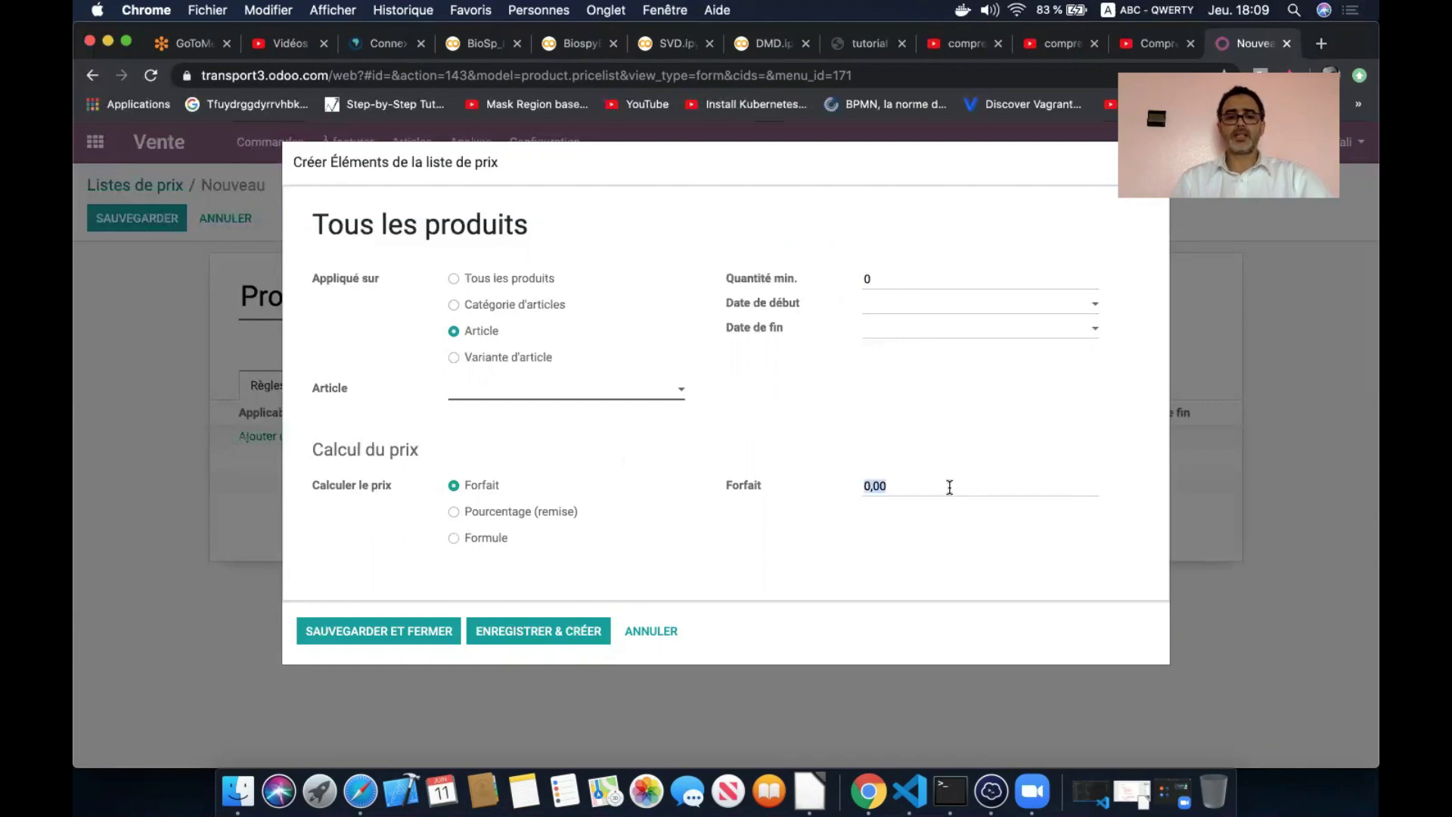
type("3")
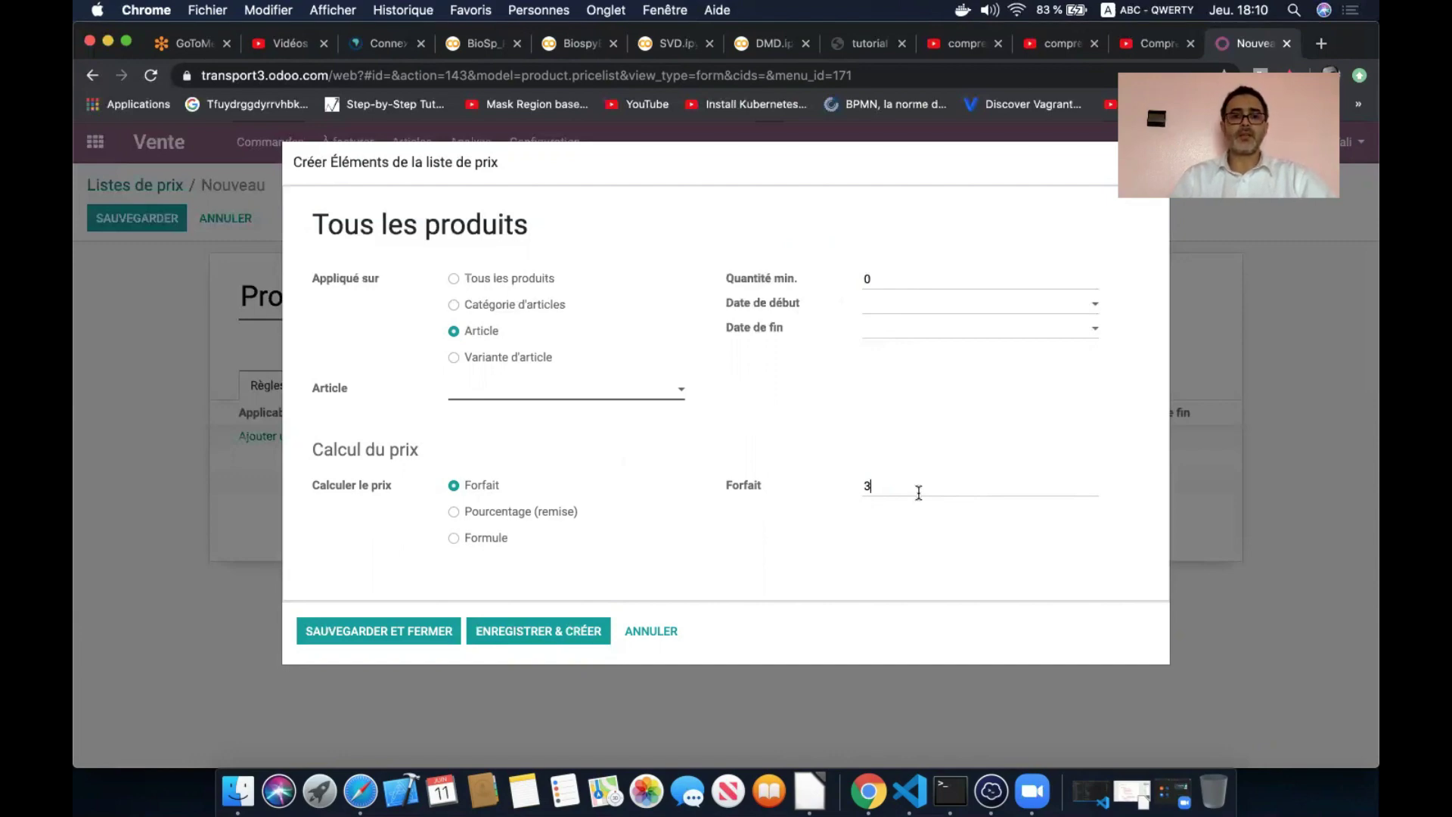
left_click(507, 512)
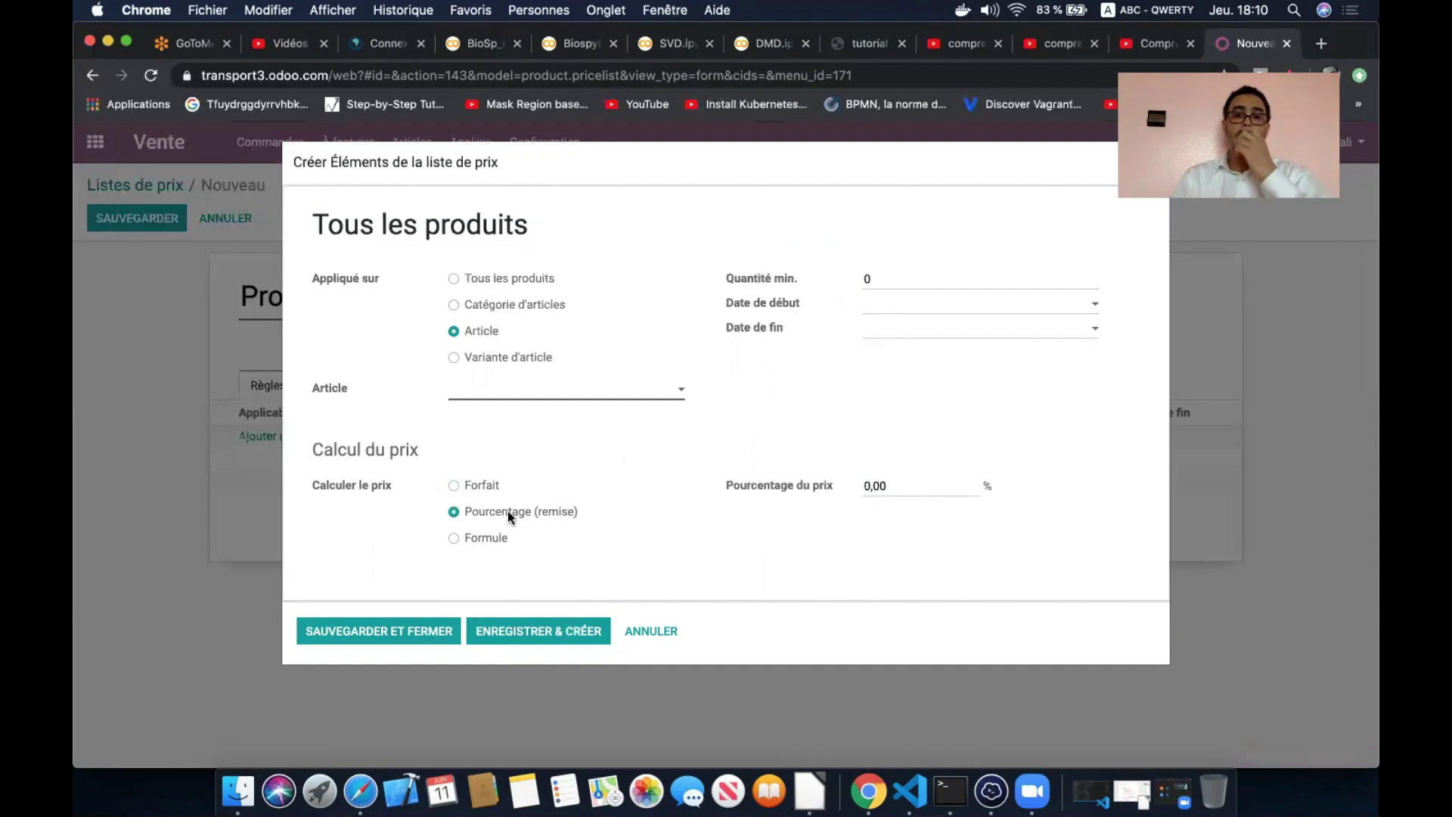
left_click(922, 485)
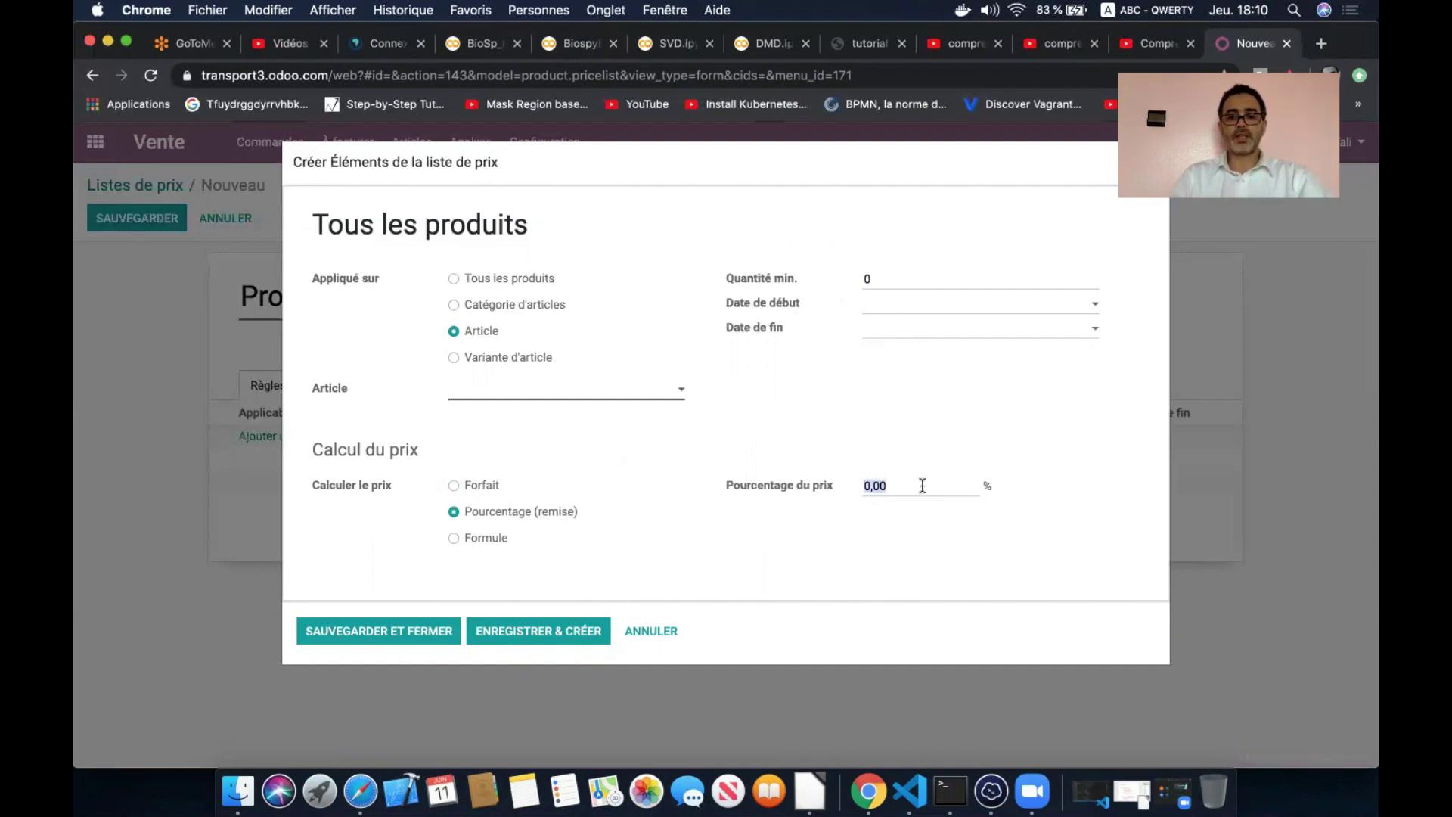
type("20")
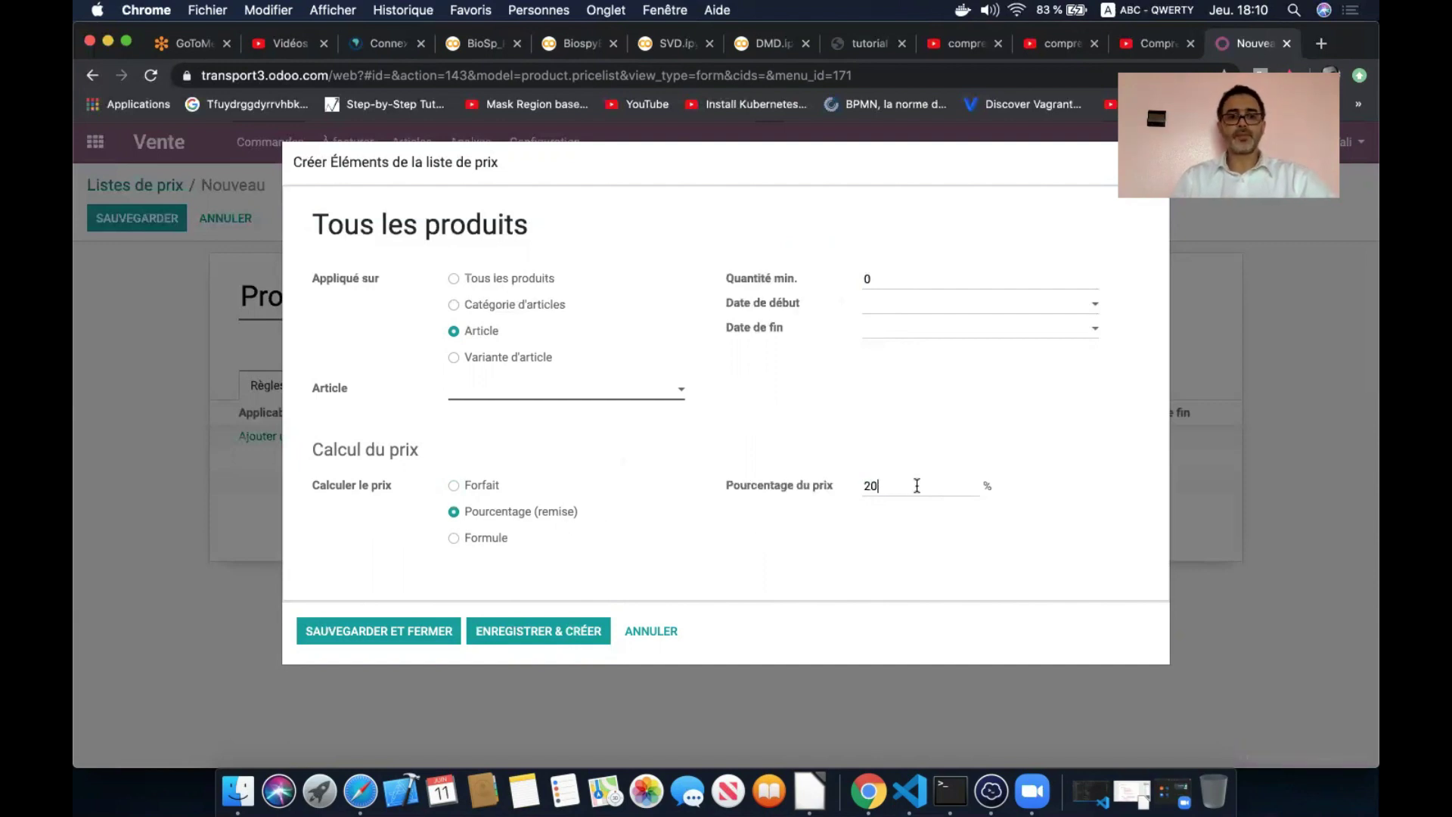
Select Table as the rule's article and save both the rule and the Promotion 2020 price list.
left_click(406, 640)
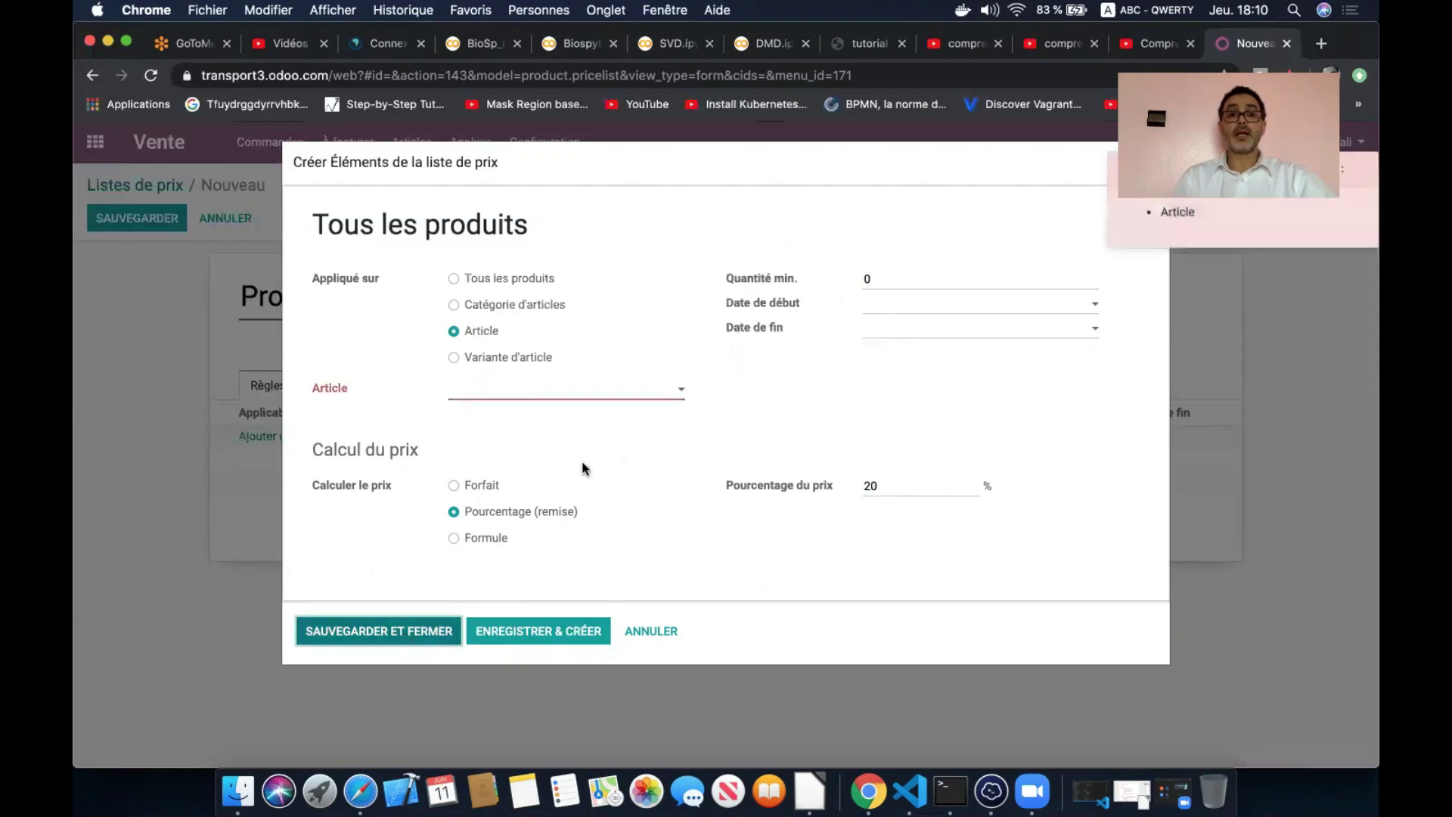
left_click(608, 393)
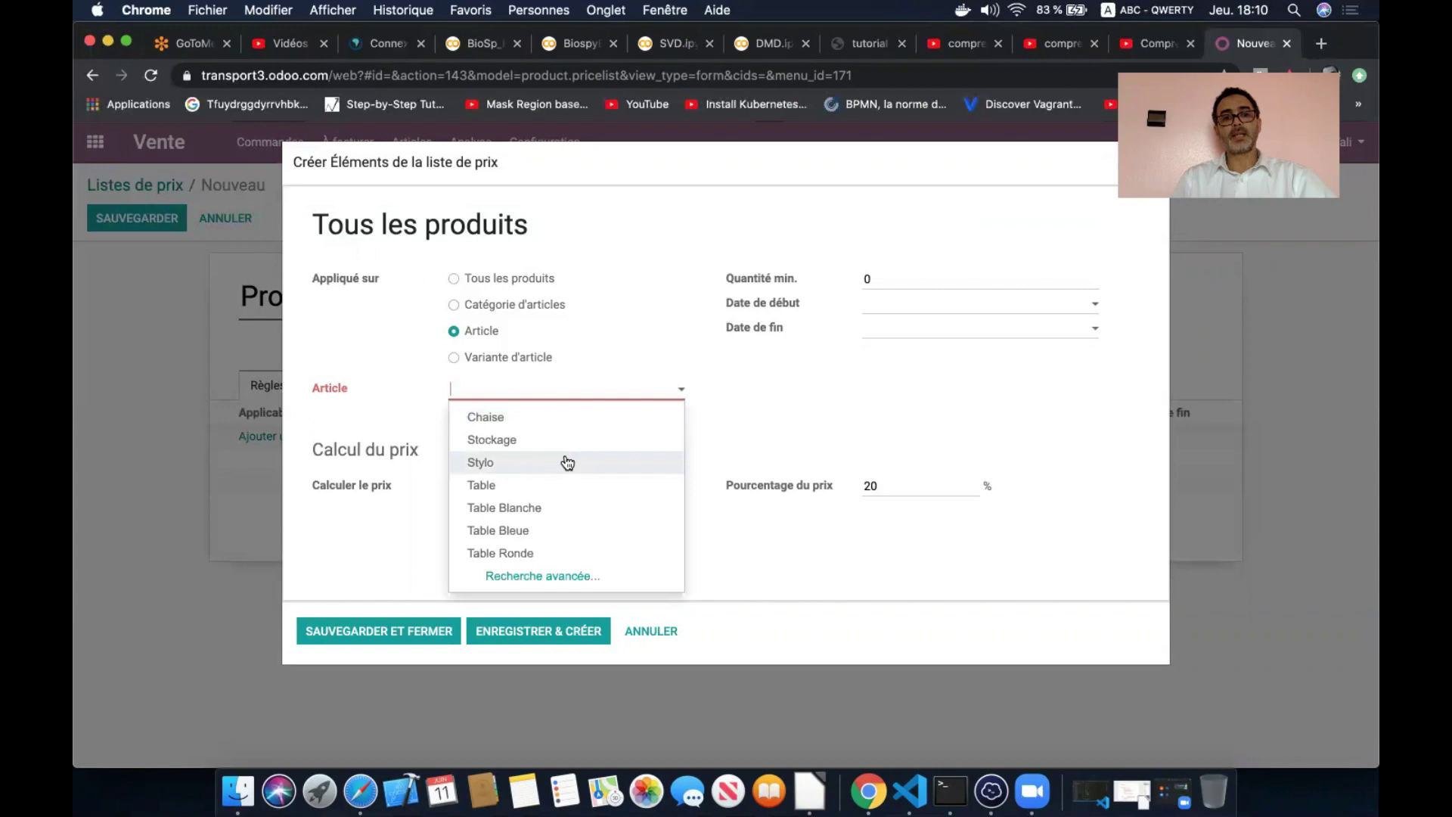
left_click(562, 488)
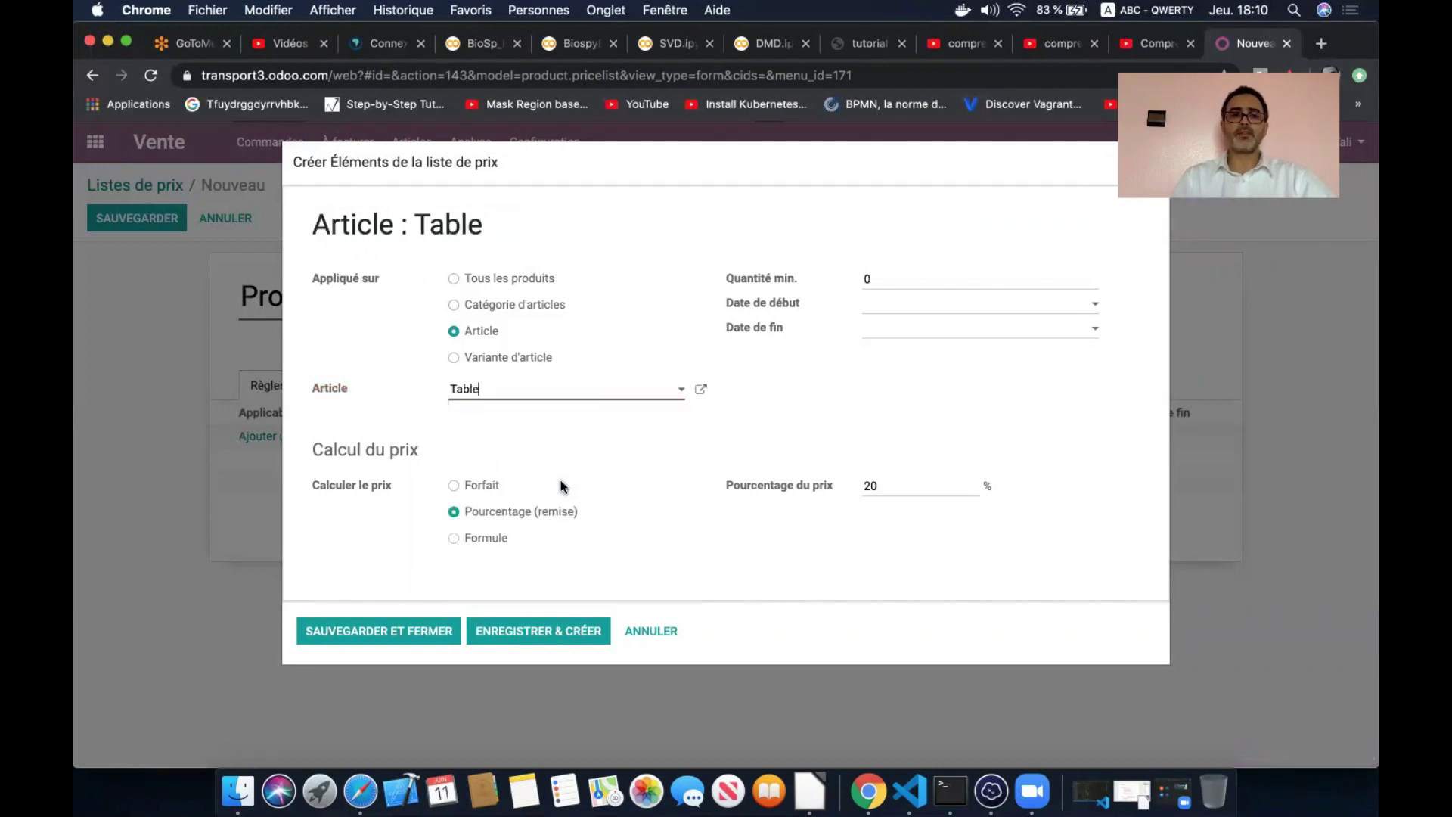
left_click(398, 631)
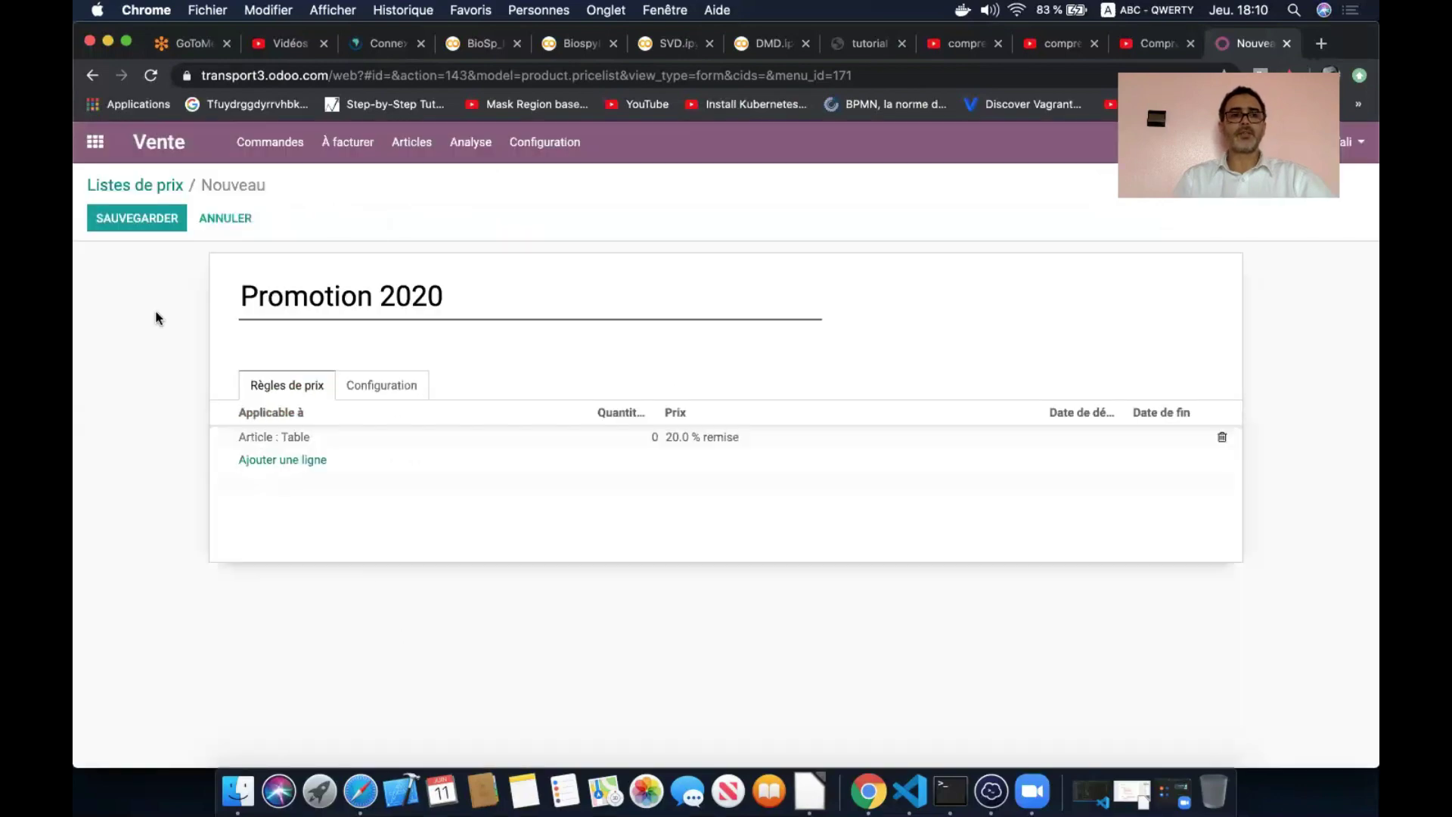
left_click(153, 216)
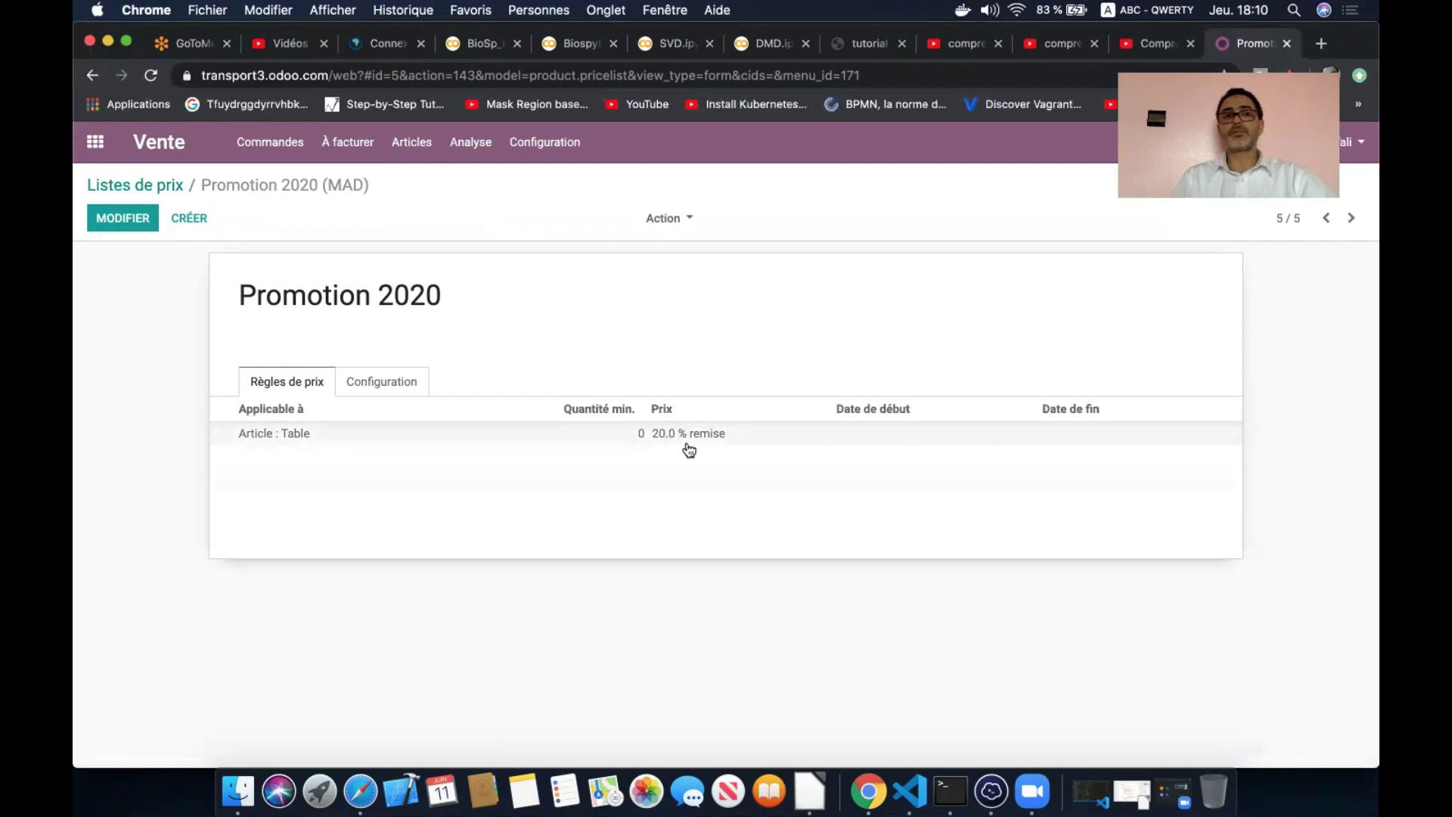
Set the Table article's sale price to 100 DH and check its additional price rules.
left_click(411, 142)
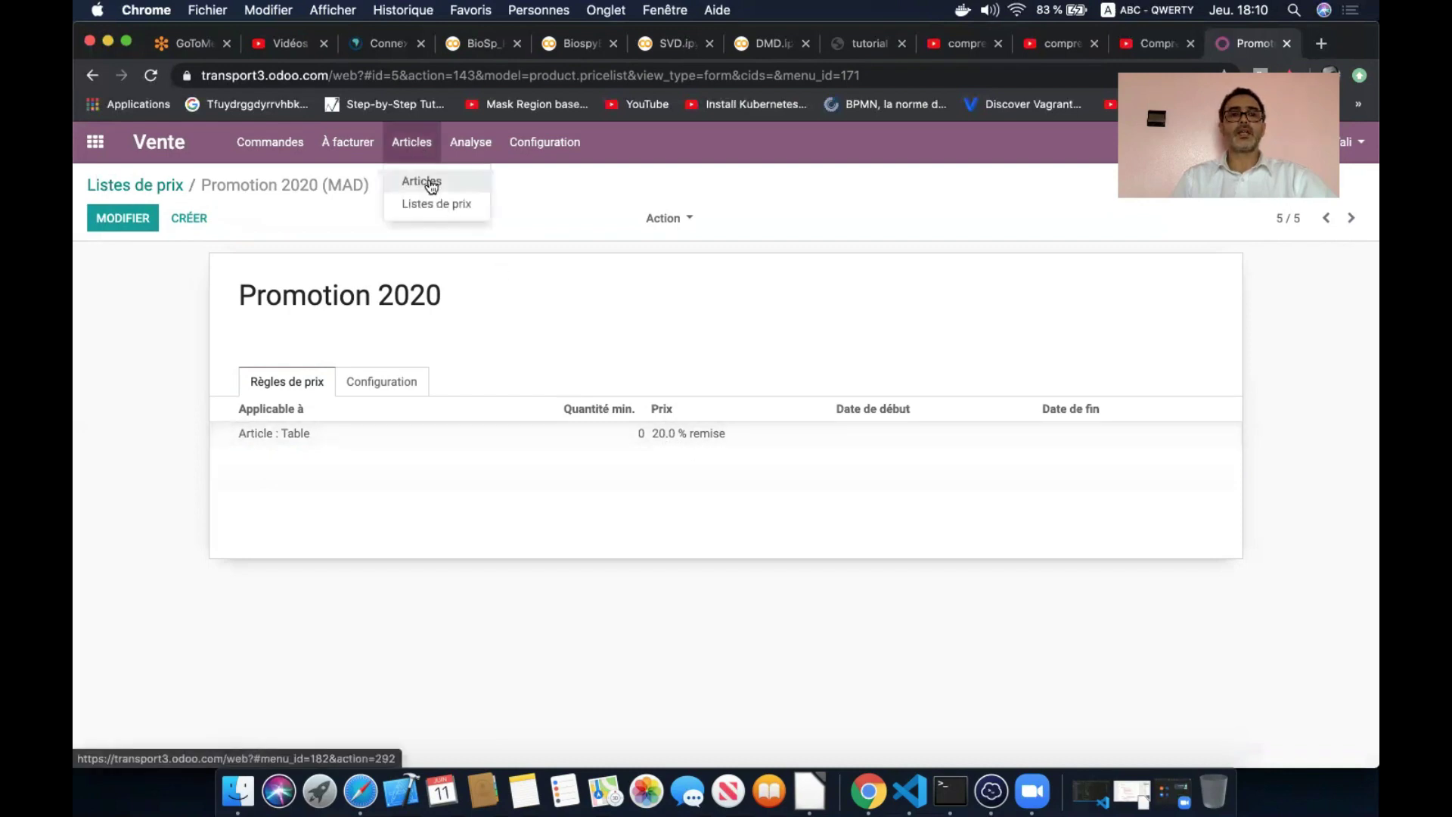
left_click(430, 184)
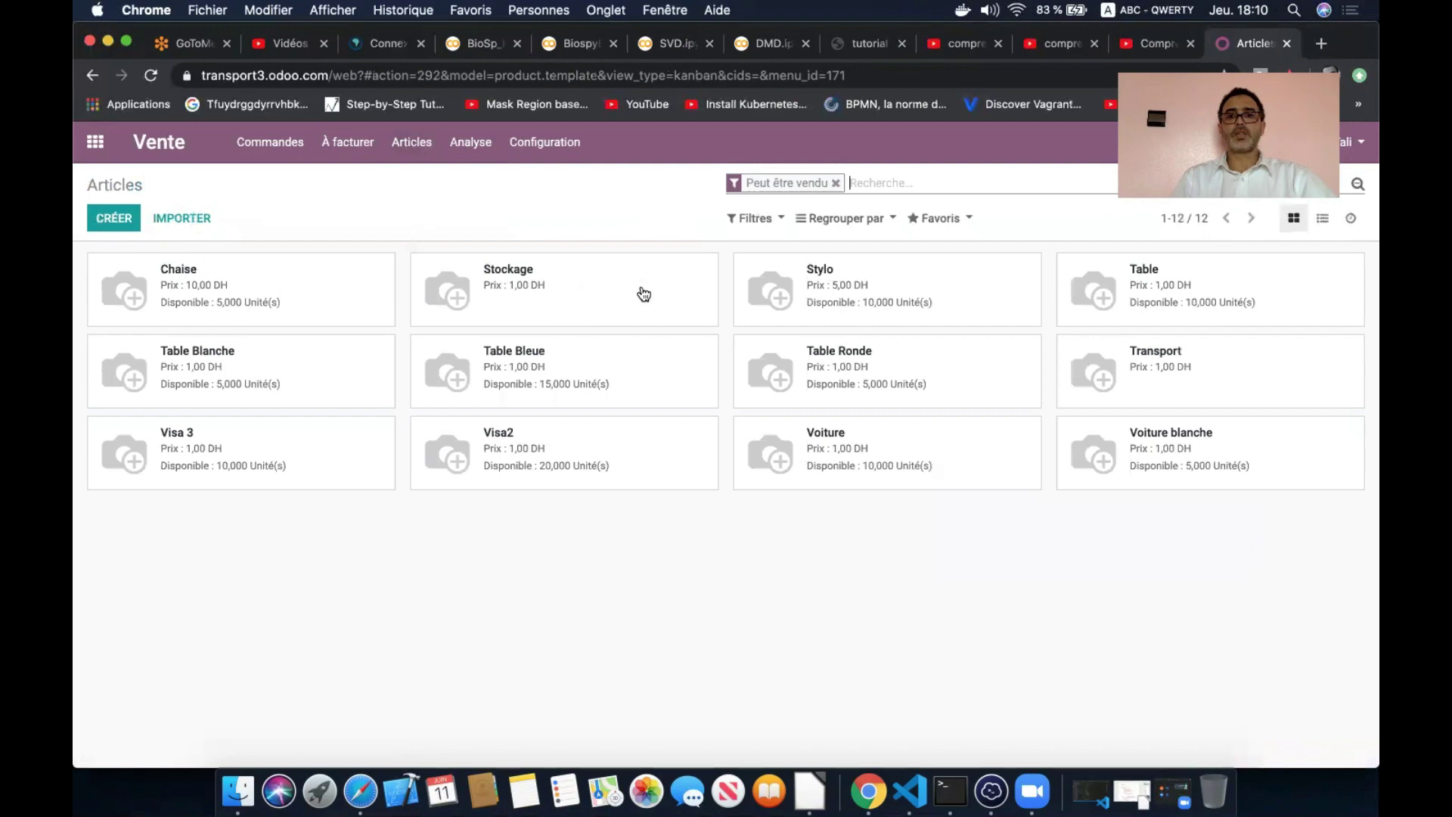
left_click(1136, 307)
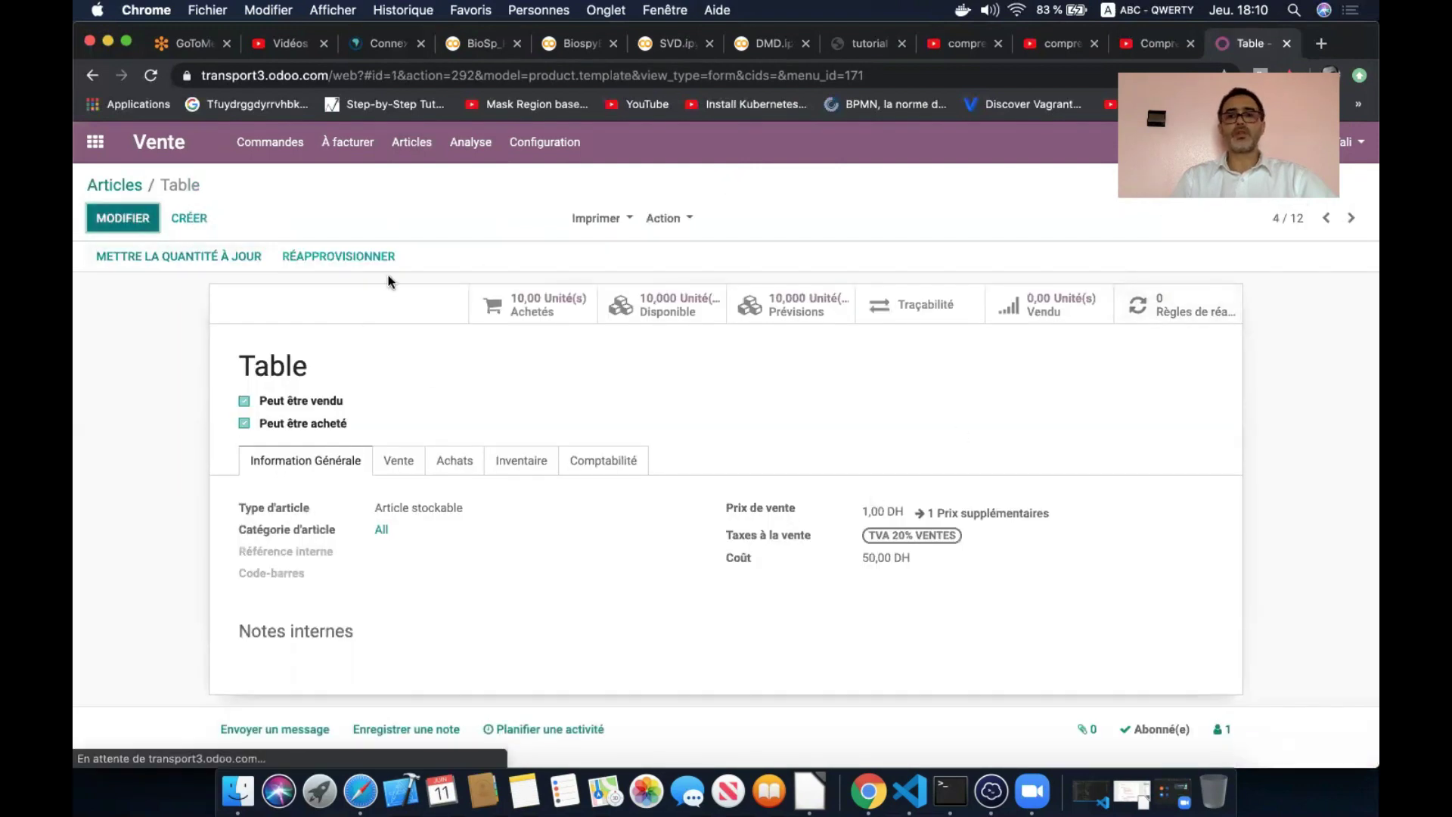
double_click(900, 532)
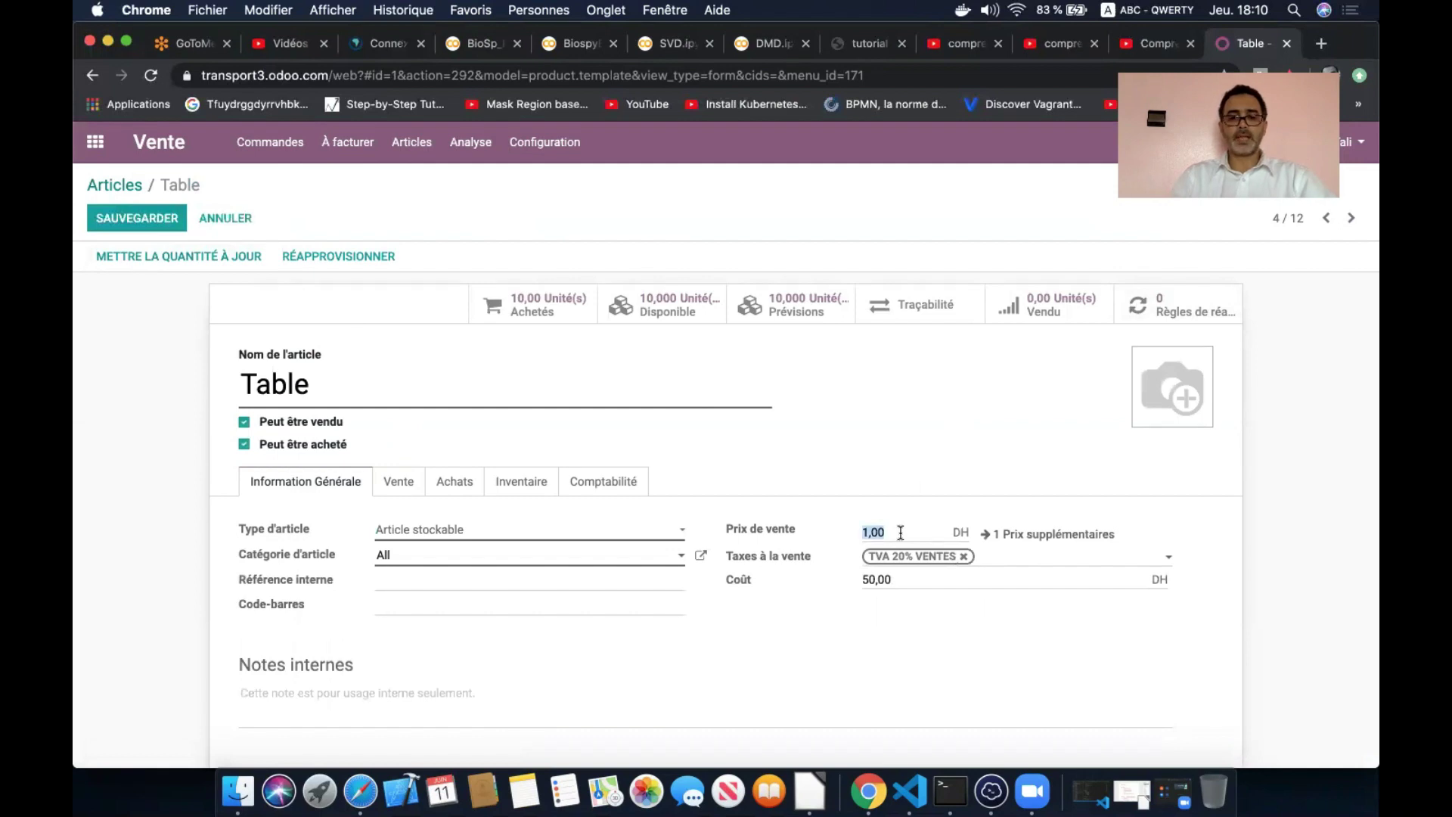
type("1")
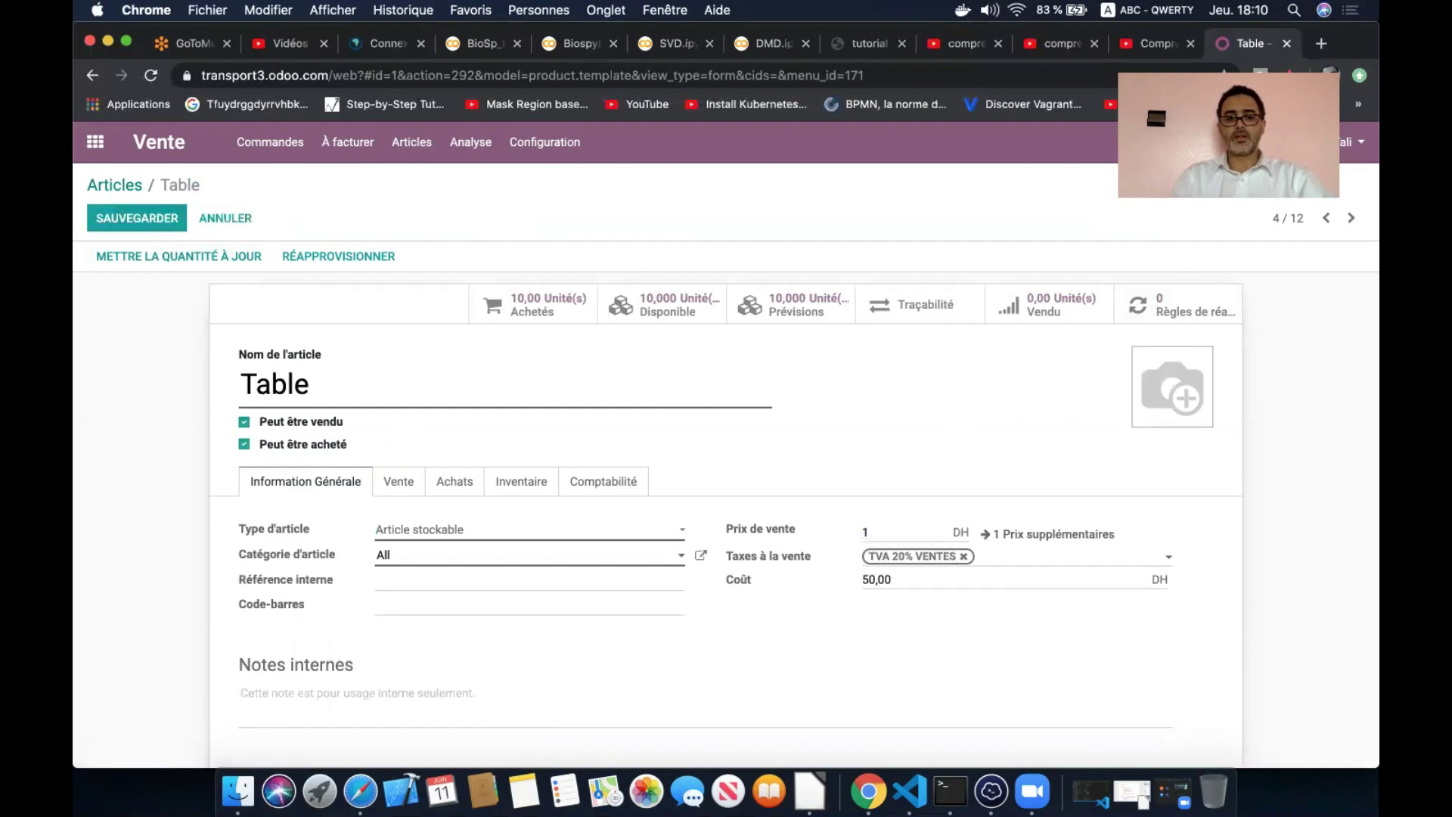
type("00")
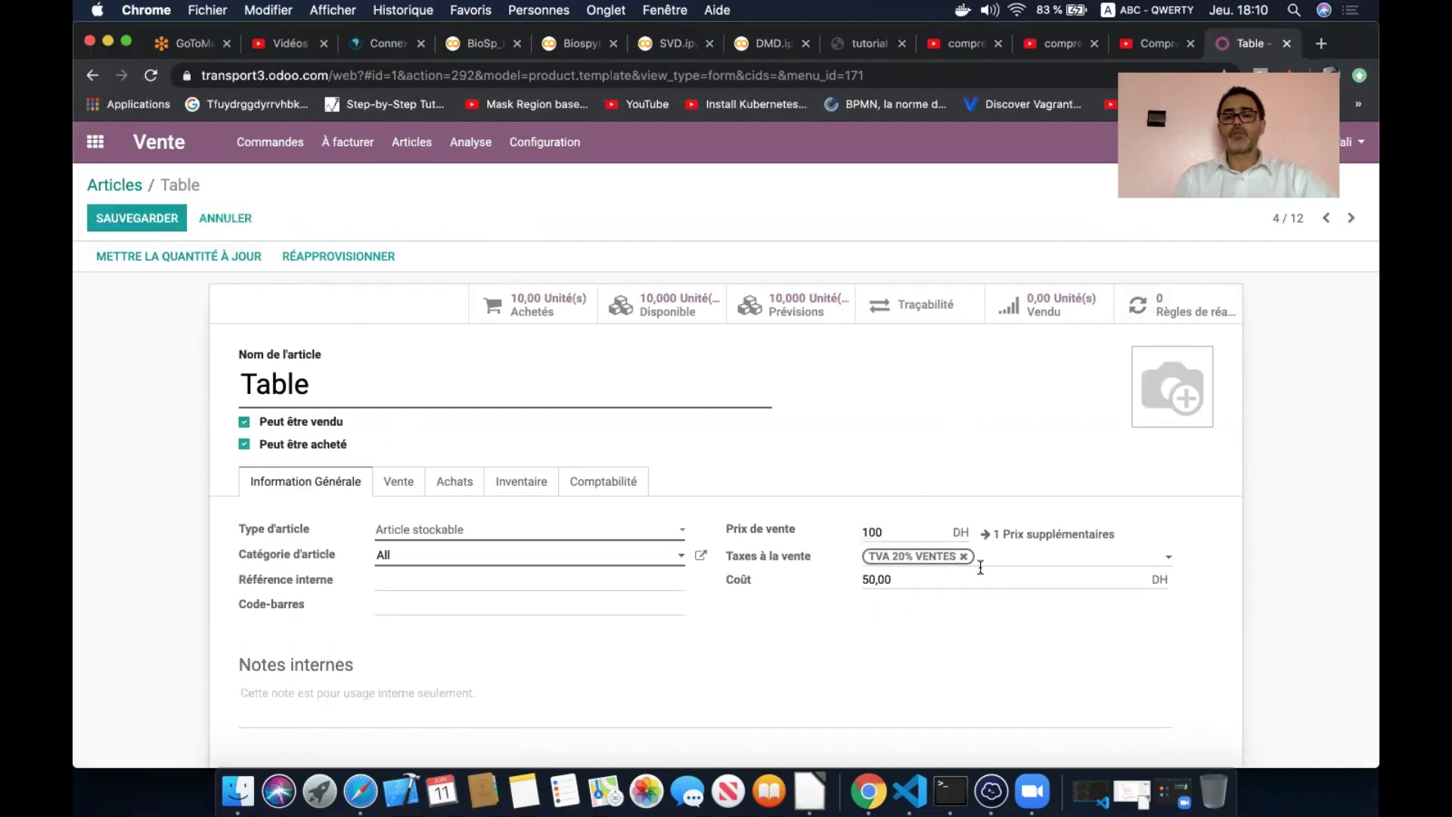
left_click(1033, 536)
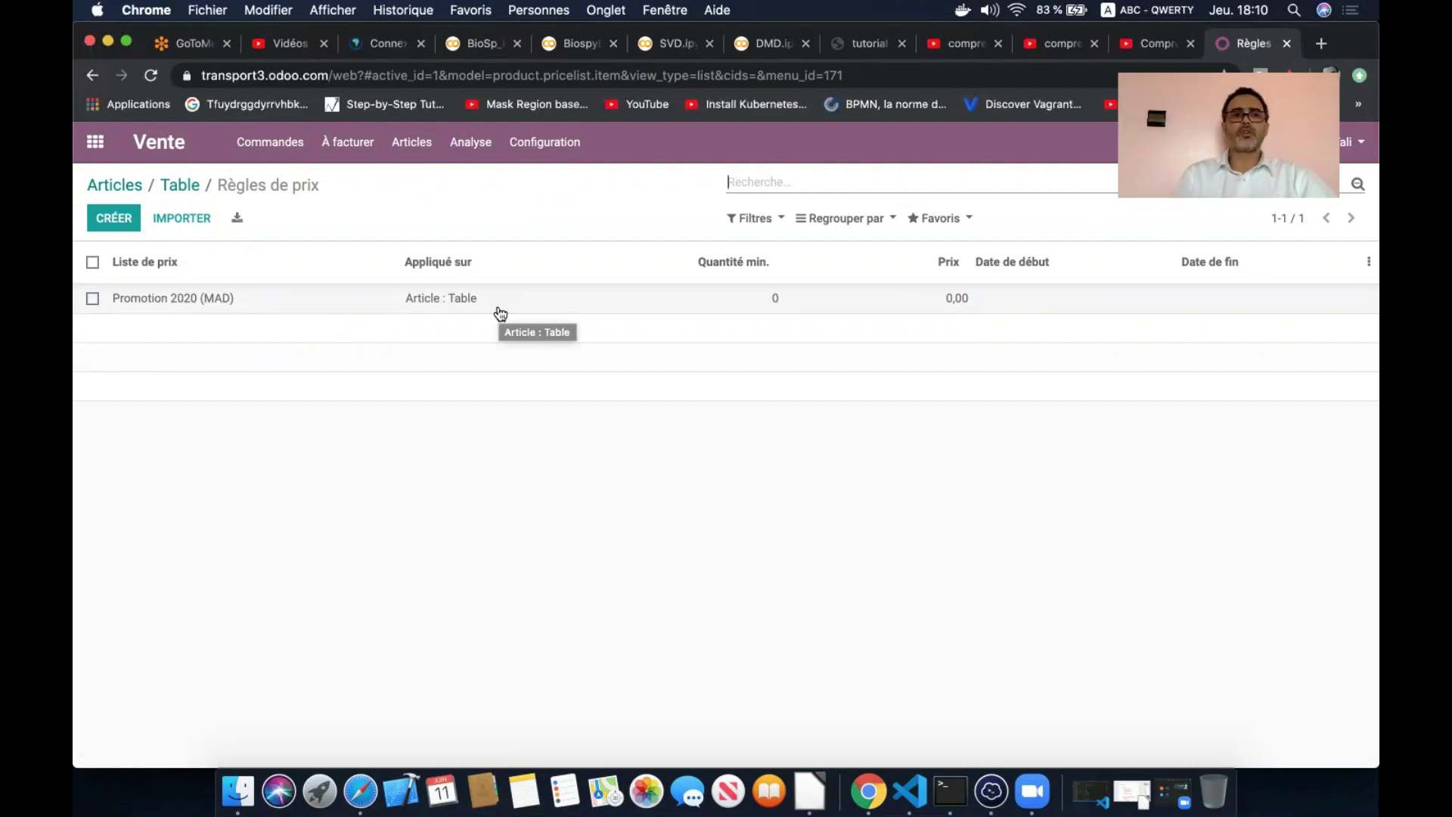
left_click(179, 196)
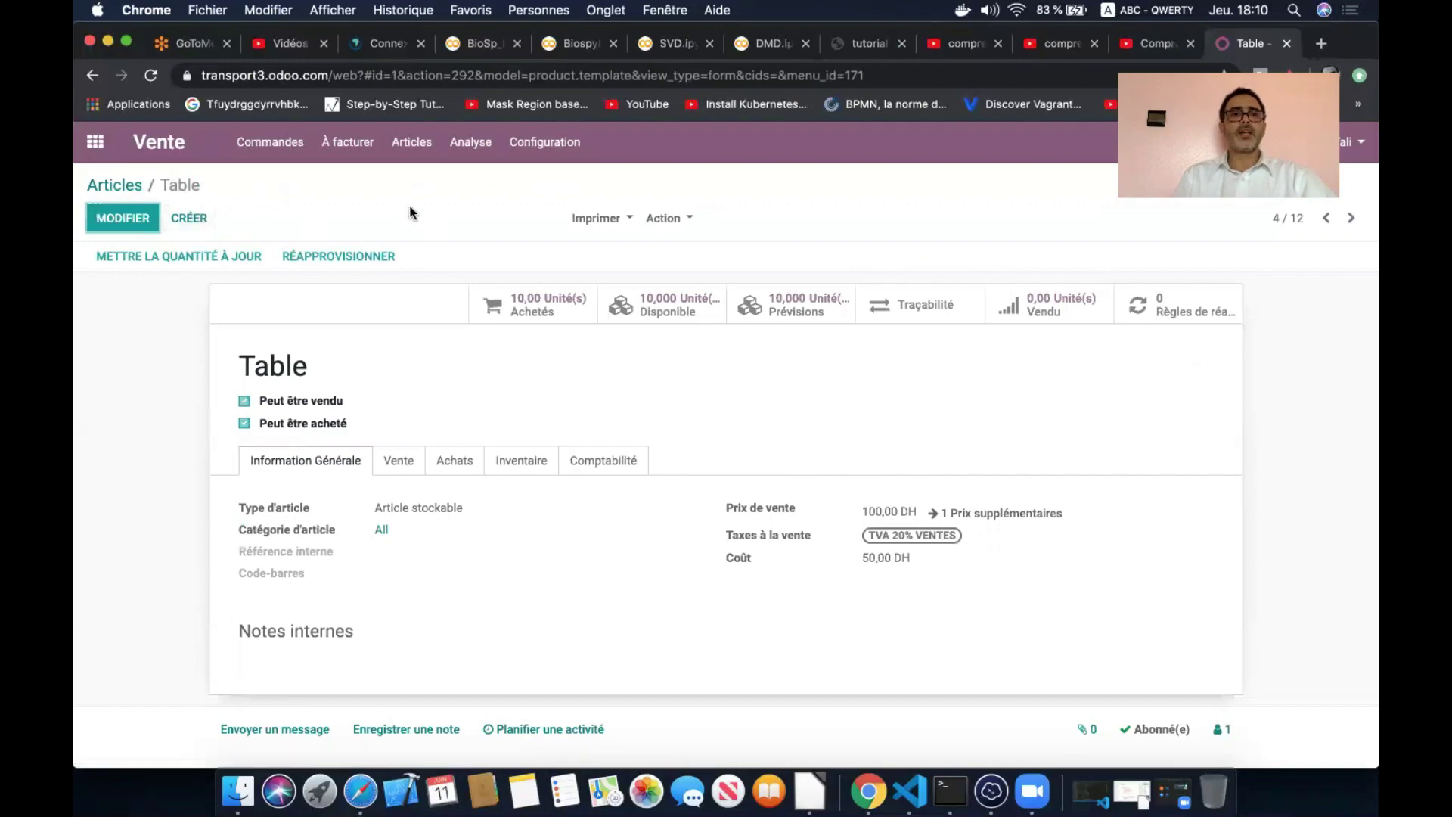
Create a new quotation for the first suggested customer and set its price list to Promotion 2020 (MAD).
left_click(272, 141)
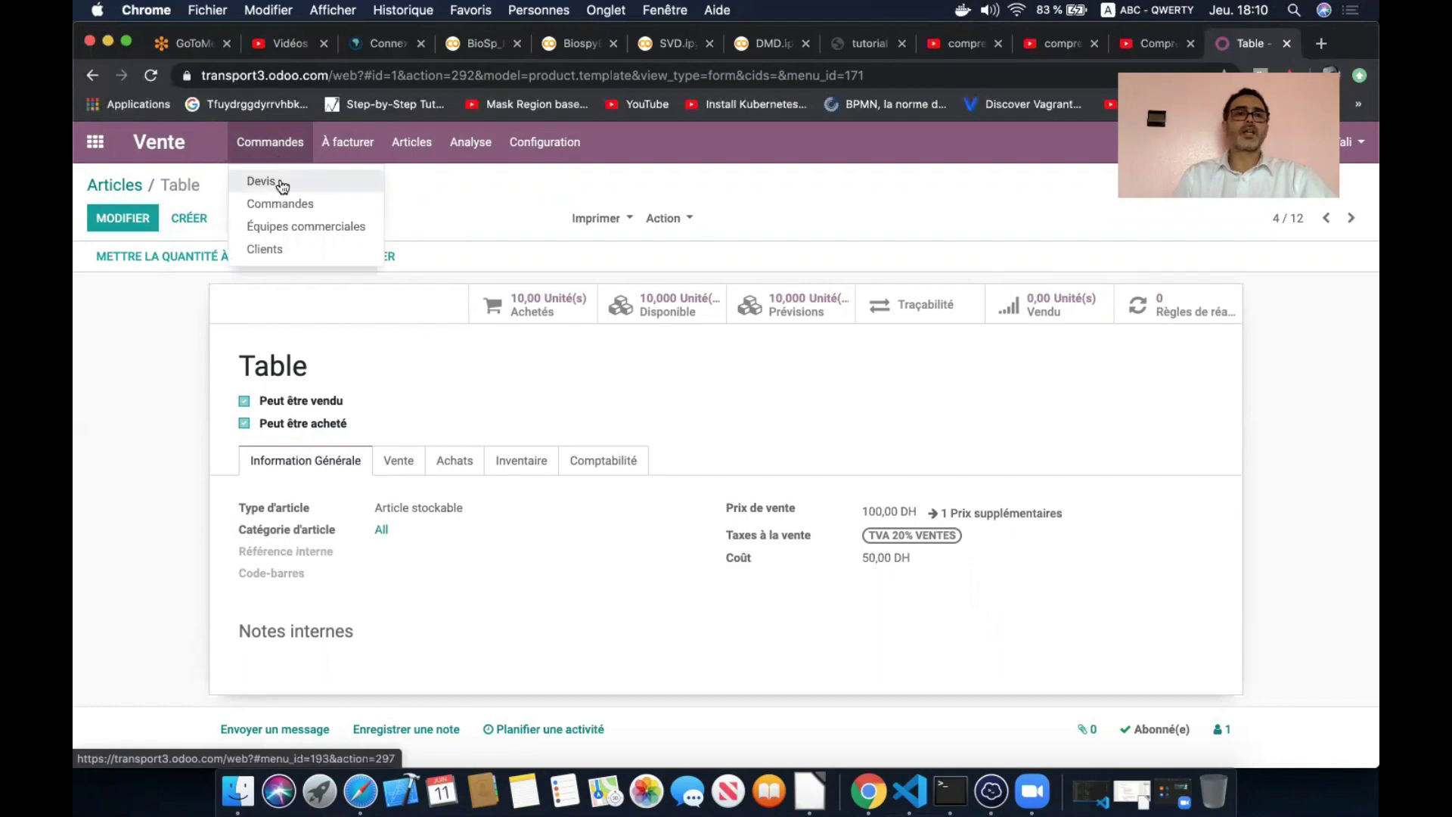
left_click(279, 180)
left_click(113, 218)
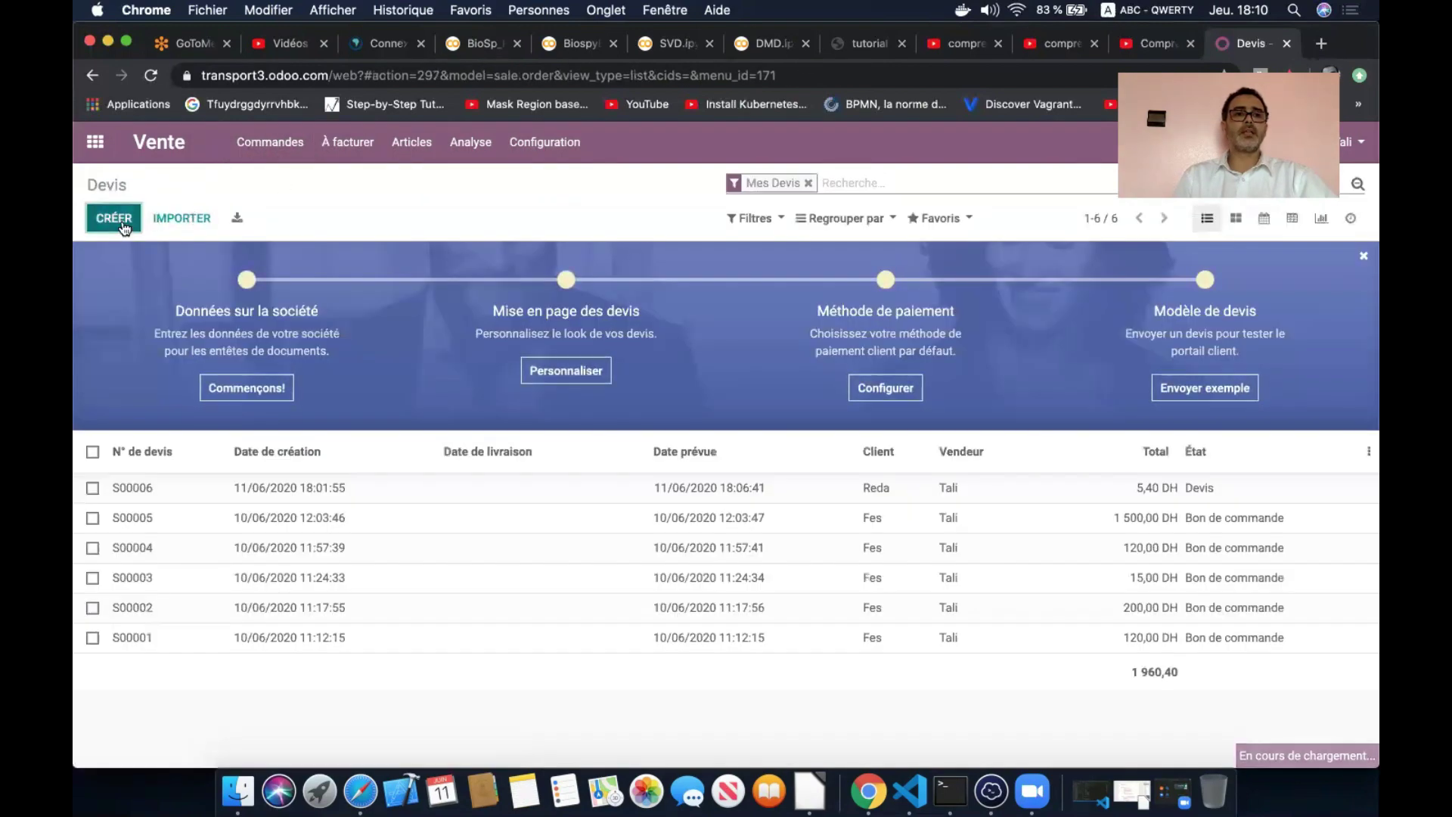
left_click(486, 422)
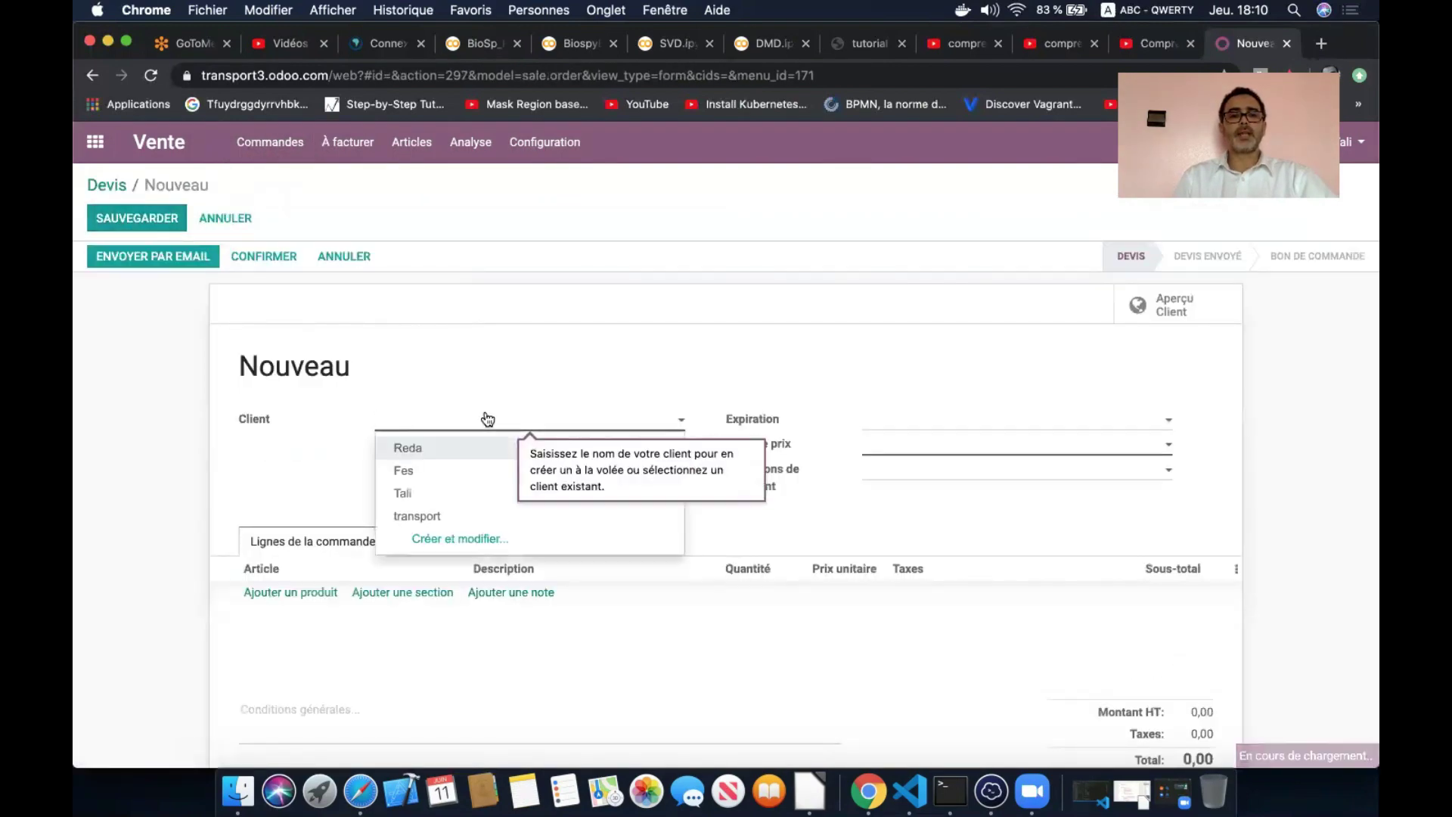
left_click(448, 447)
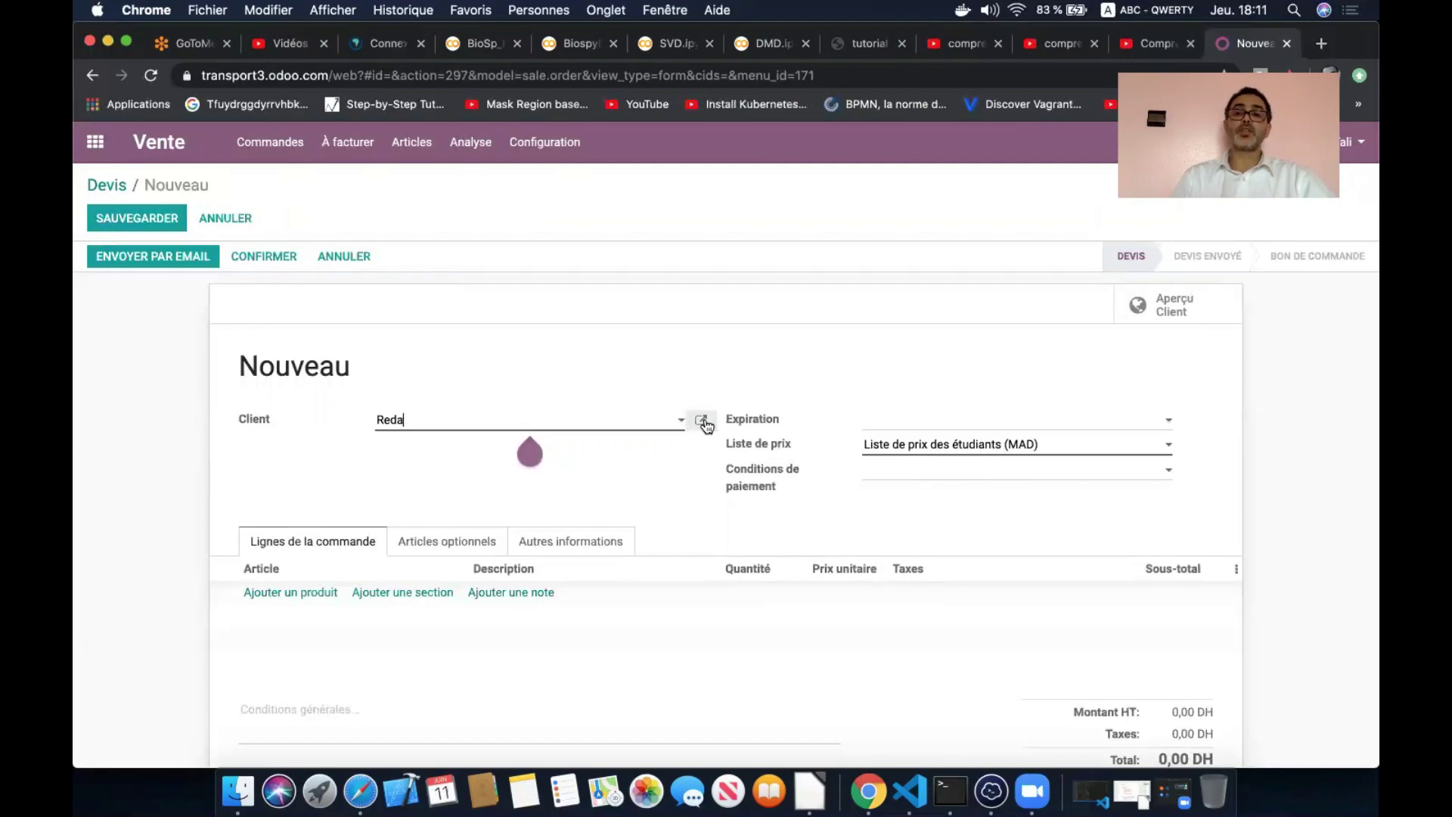
left_click(936, 448)
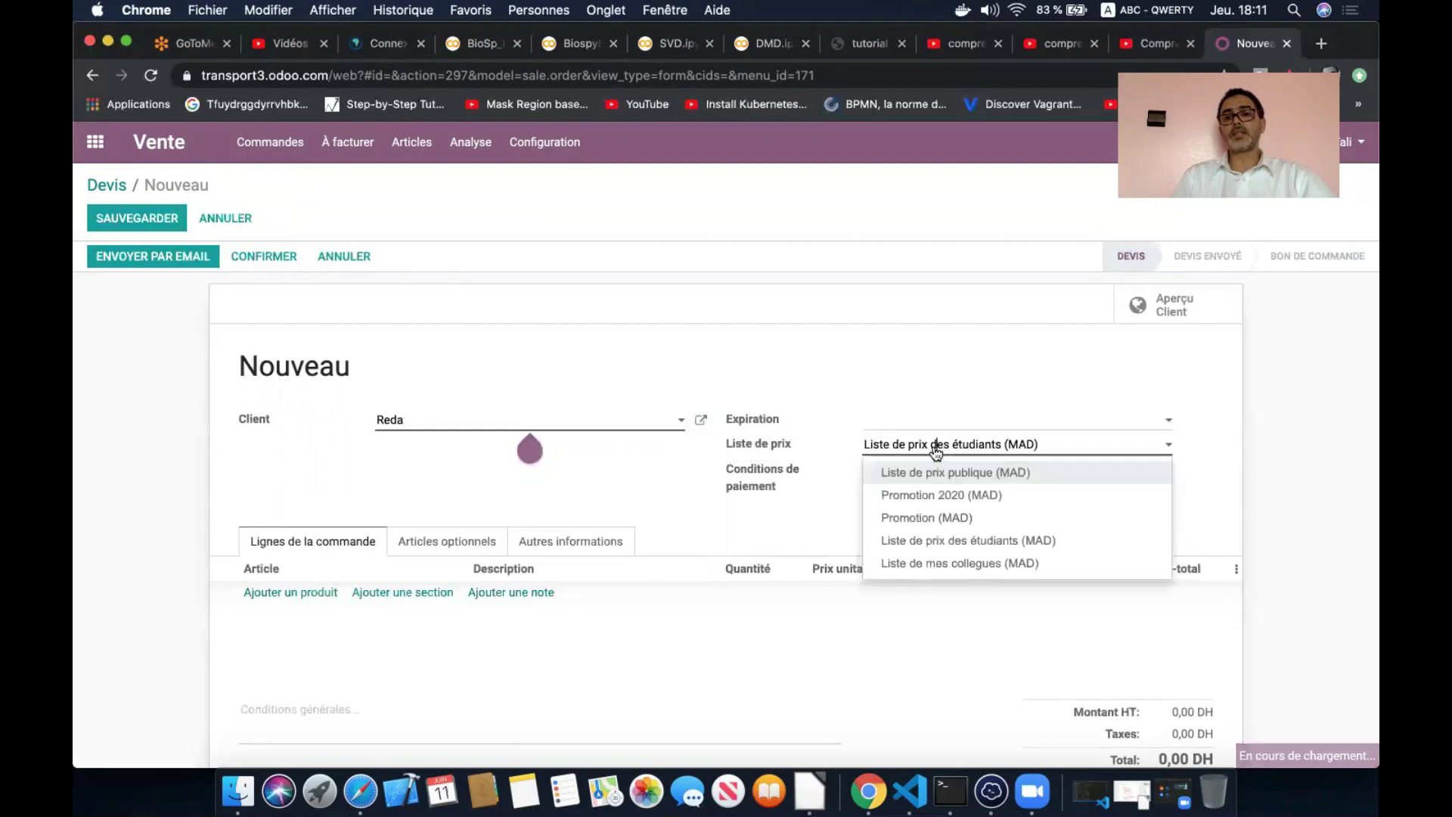
left_click(1013, 500)
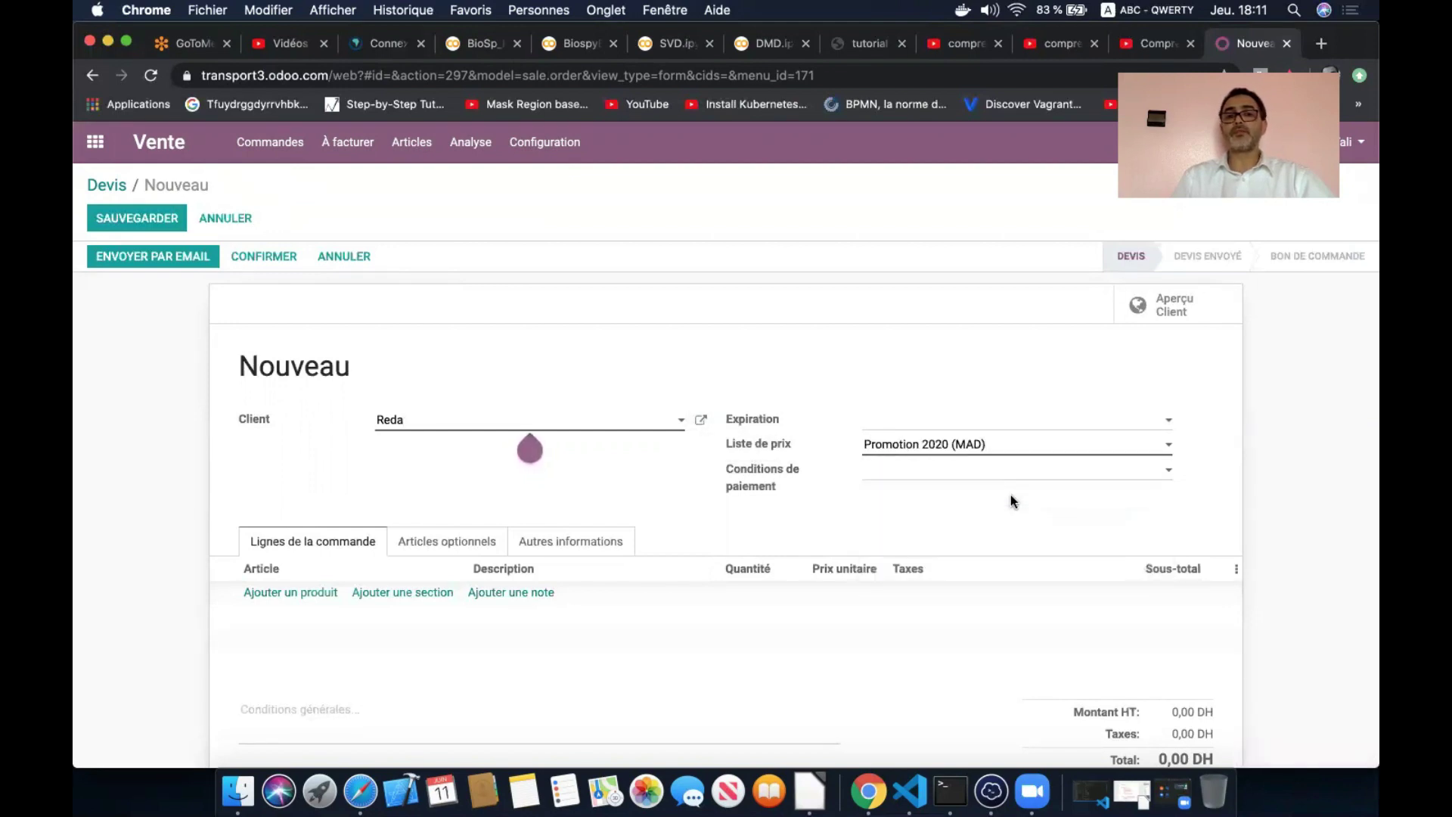
Add Table as a product line on the quotation and save the quotation.
left_click(317, 596)
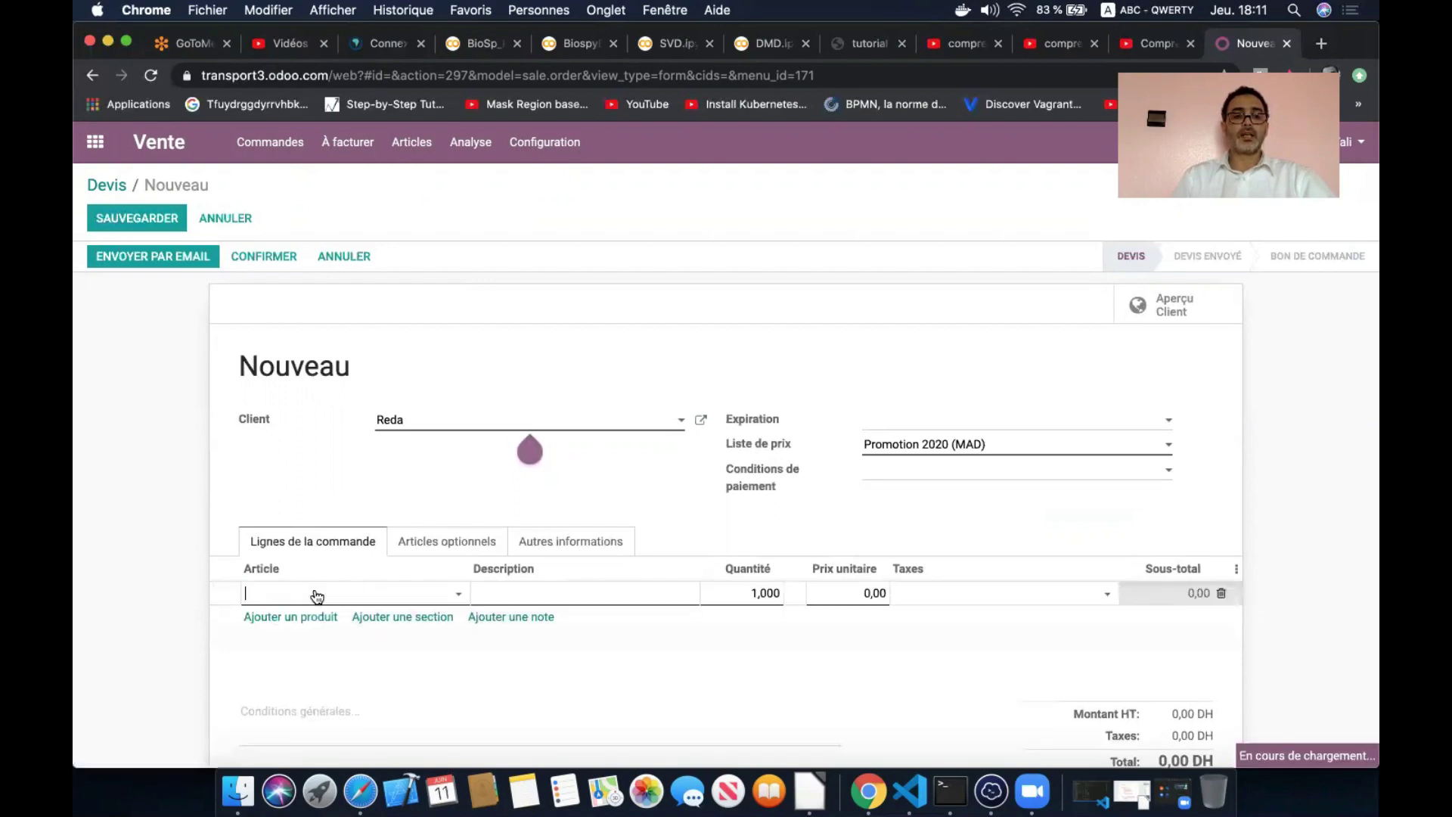
left_click(317, 596)
left_click(352, 452)
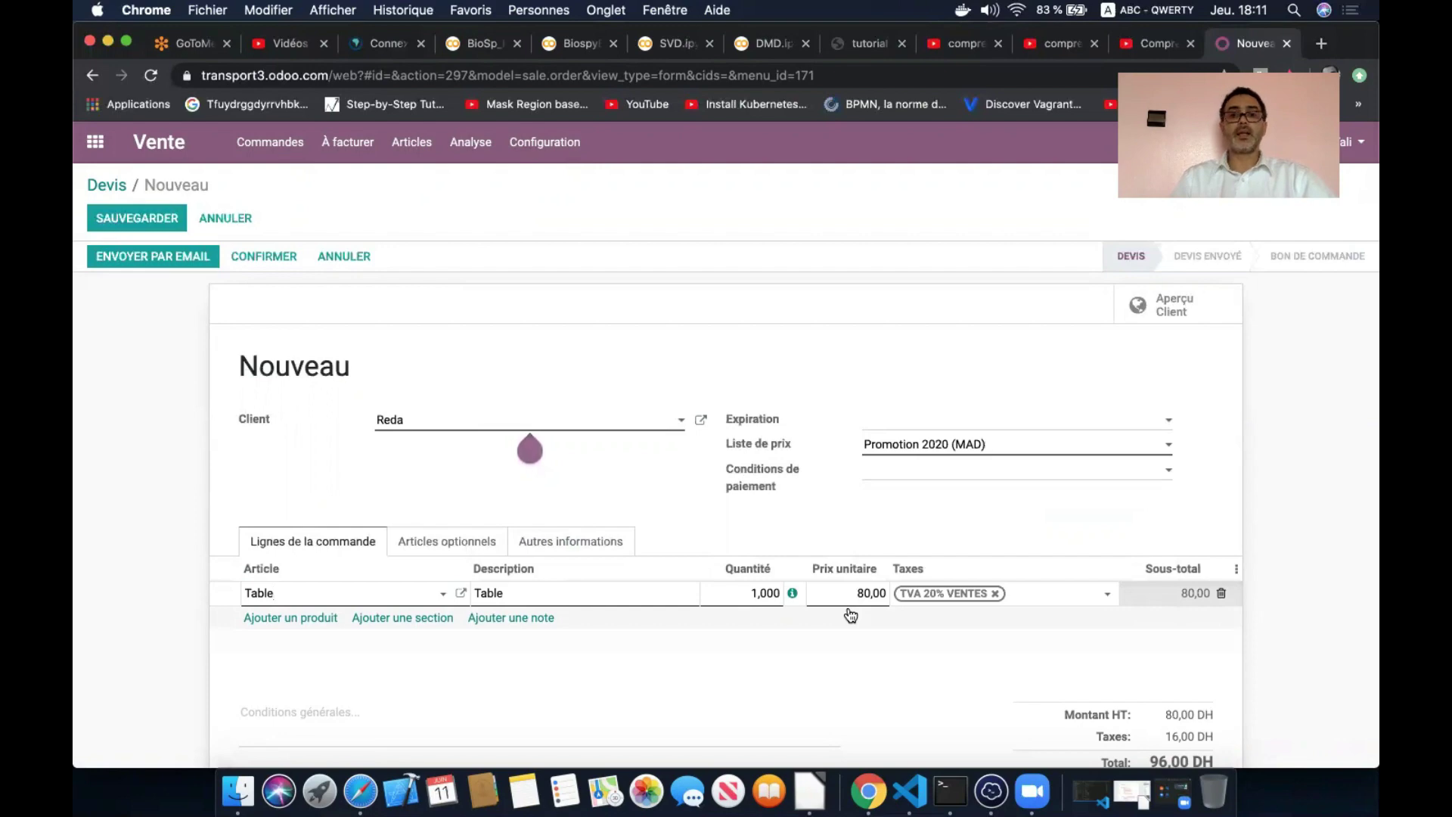
left_click(153, 220)
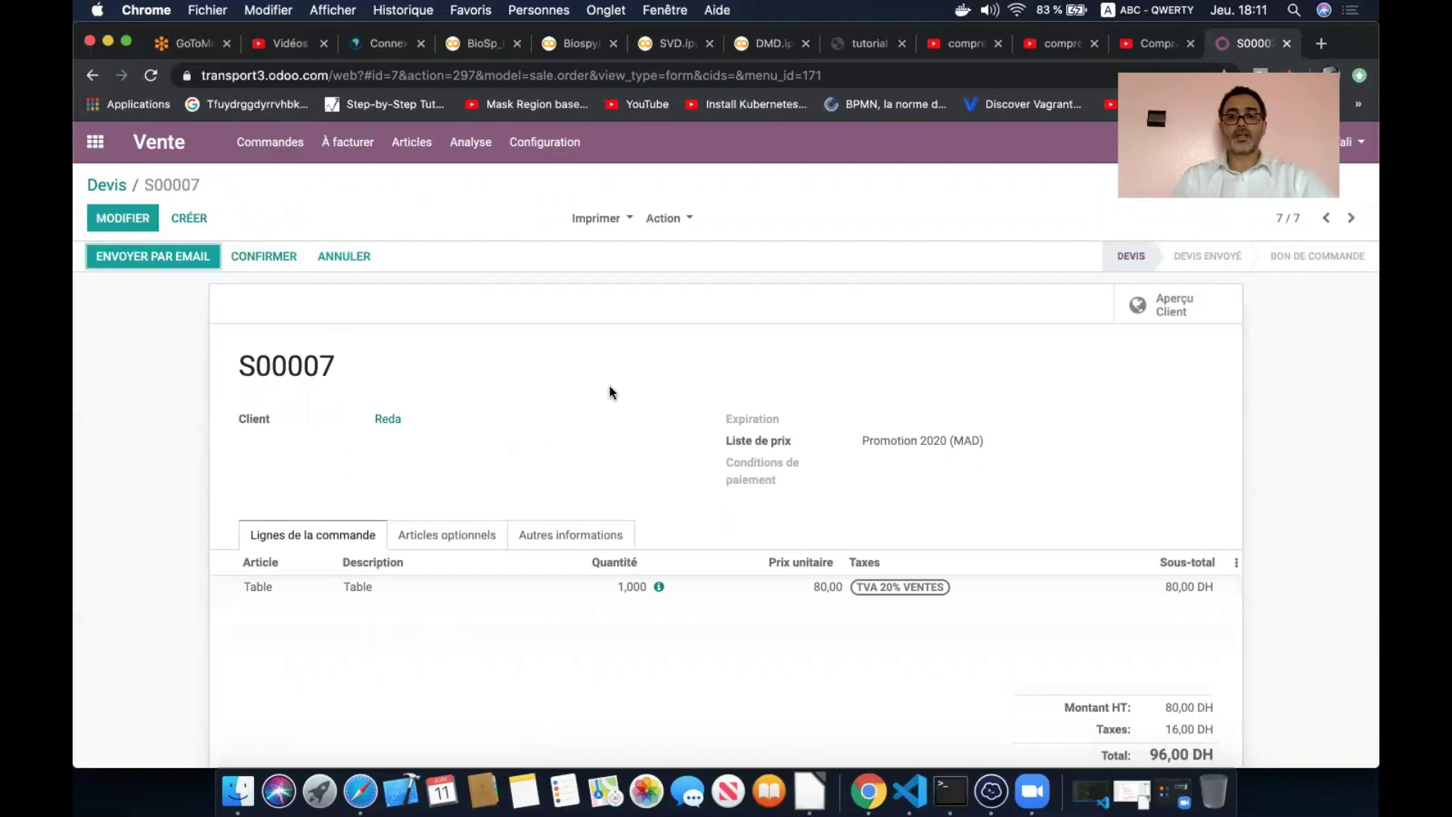
Edit the Table rule in the Promotion 2020 price list and switch its calculation to Formule, based on Prix de vente.
left_click(412, 142)
left_click(438, 204)
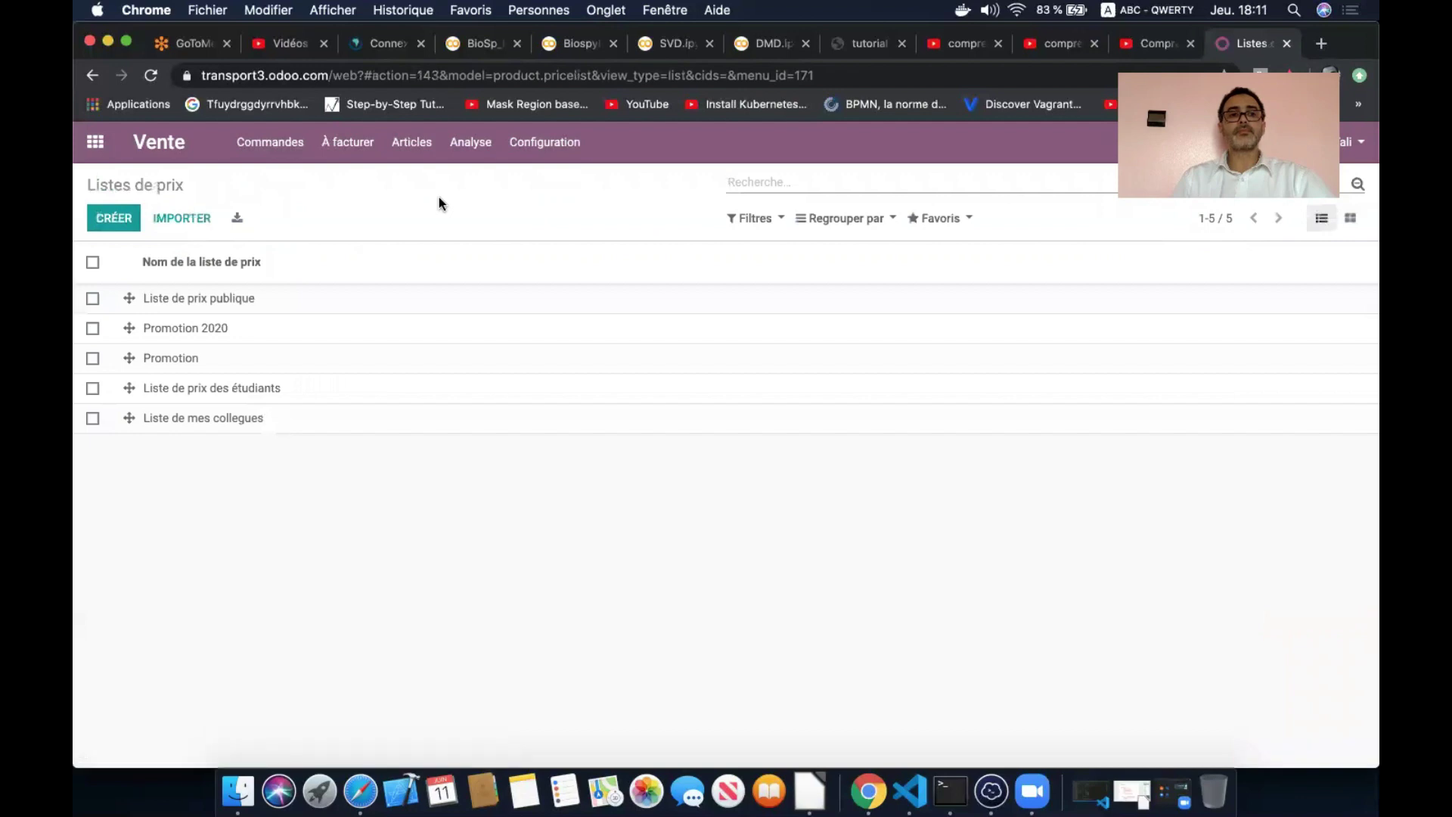
left_click(225, 327)
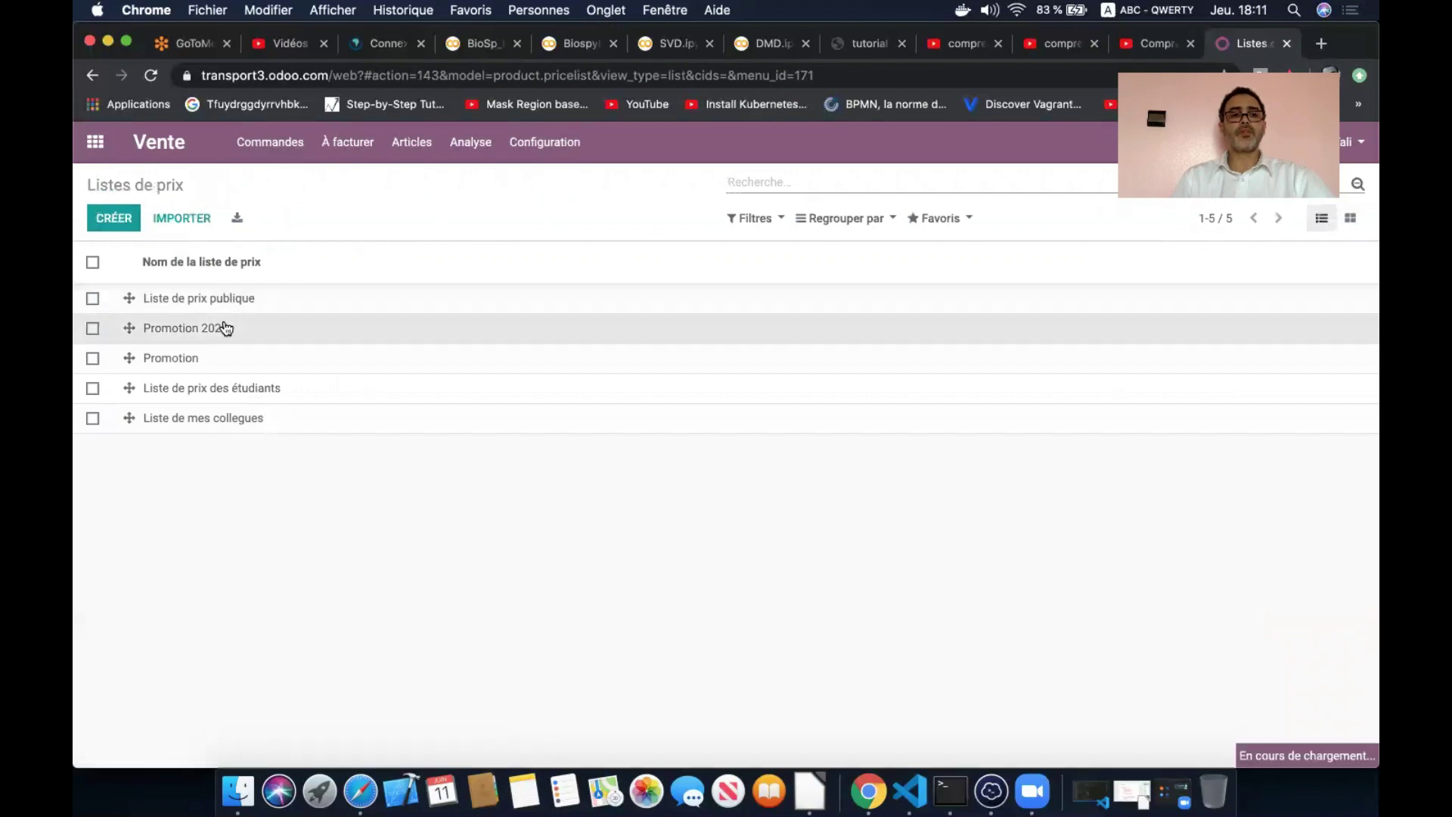
left_click(132, 220)
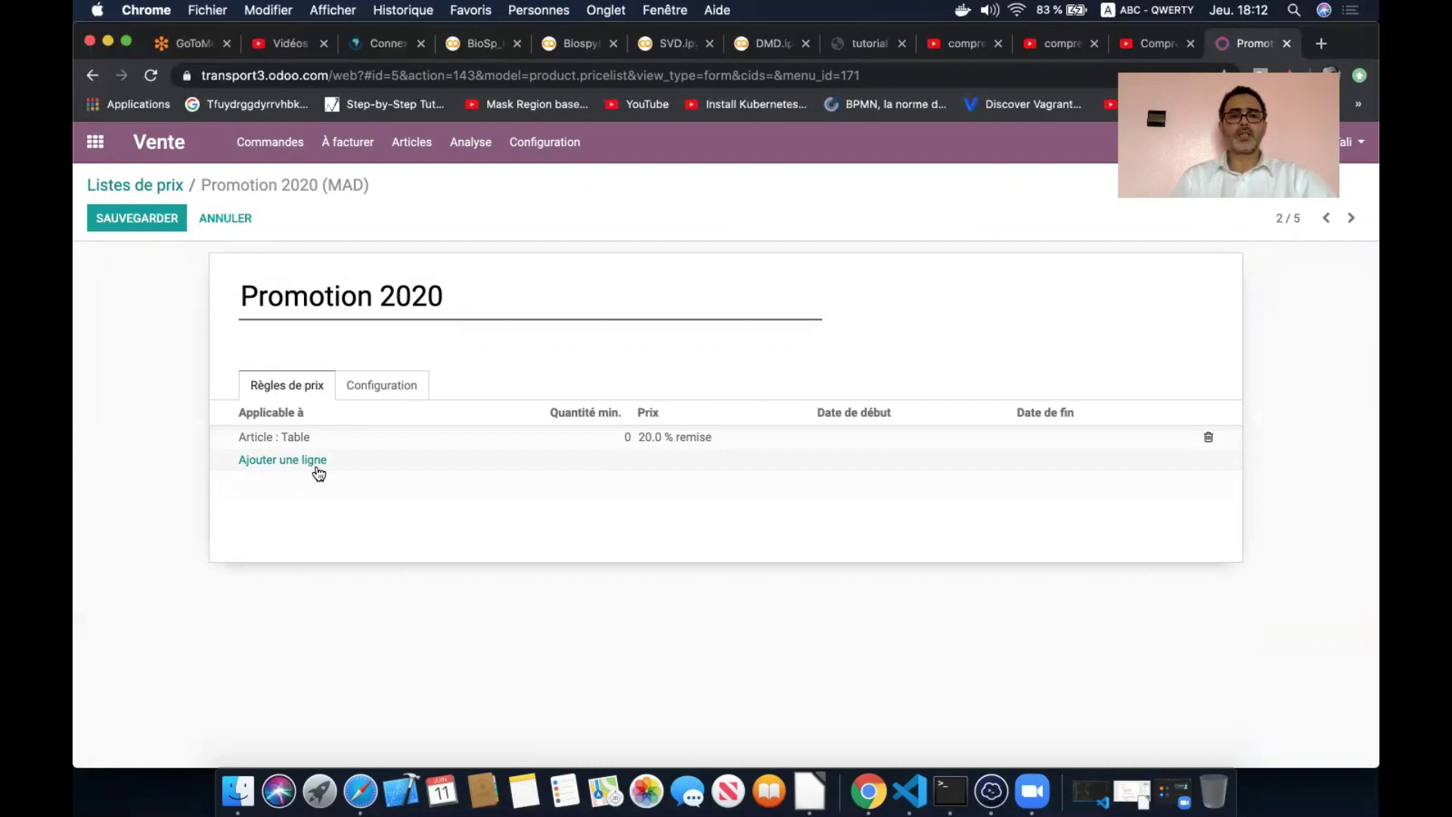
left_click(553, 437)
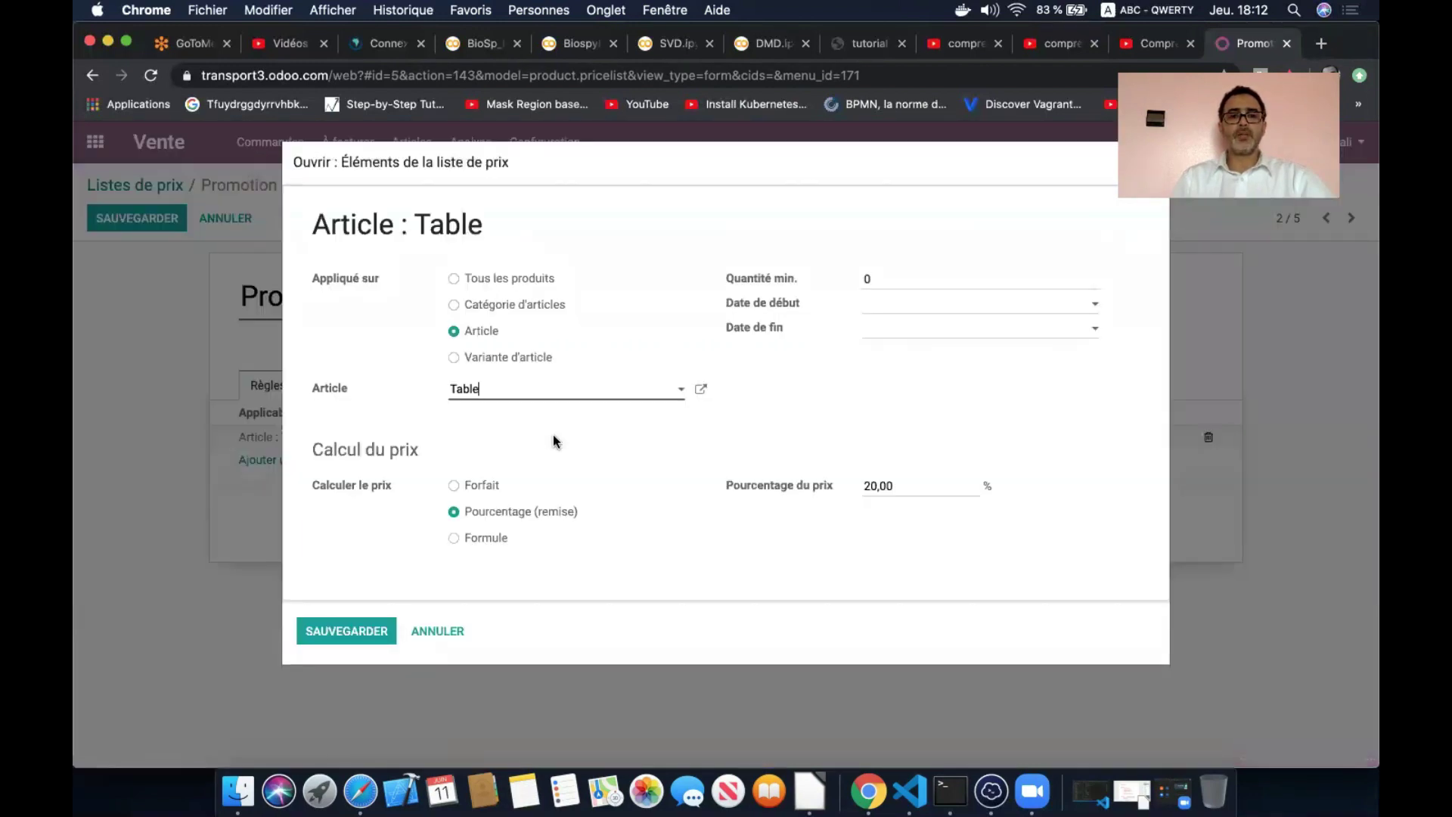
left_click(488, 533)
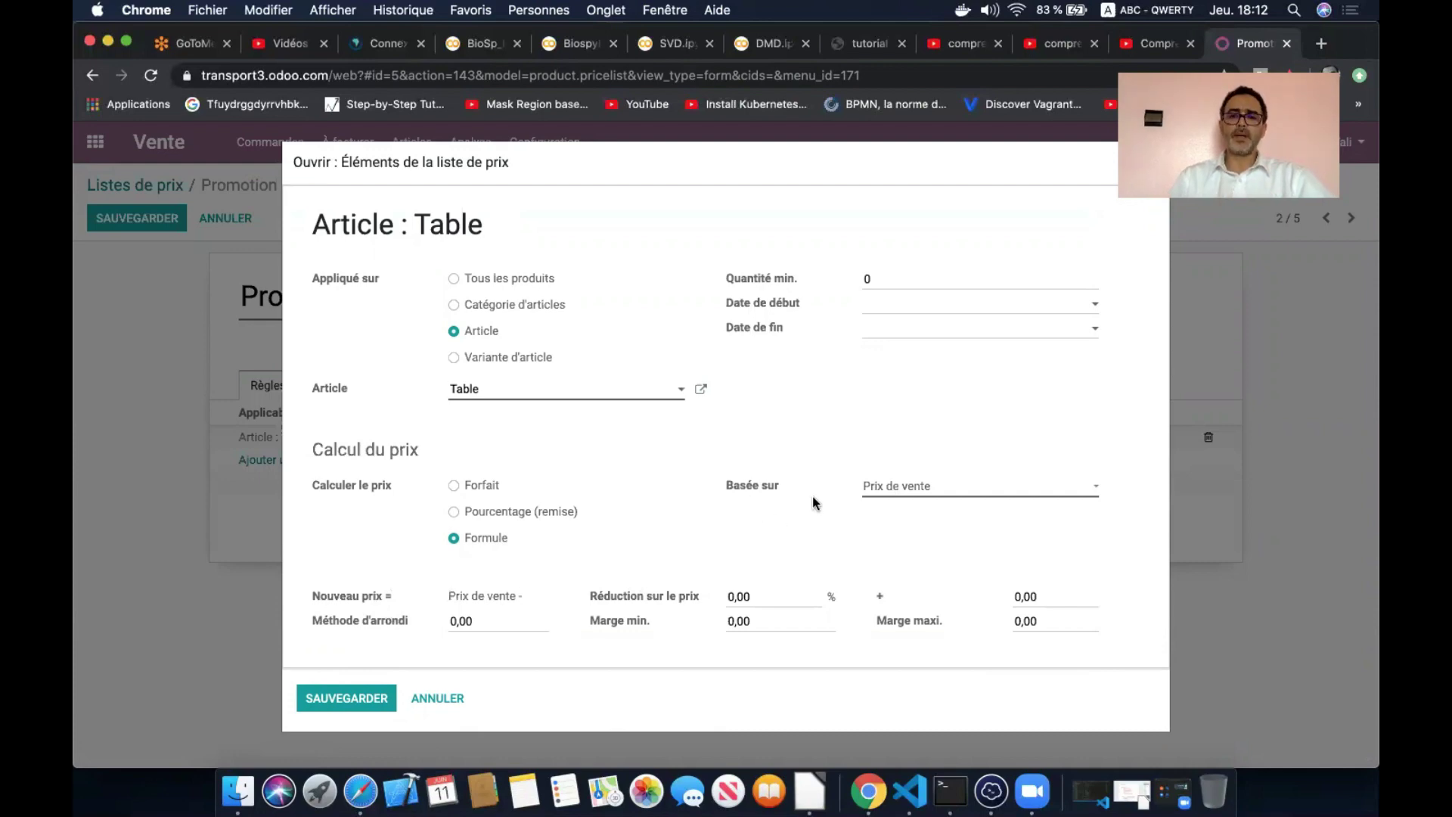
left_click(967, 489)
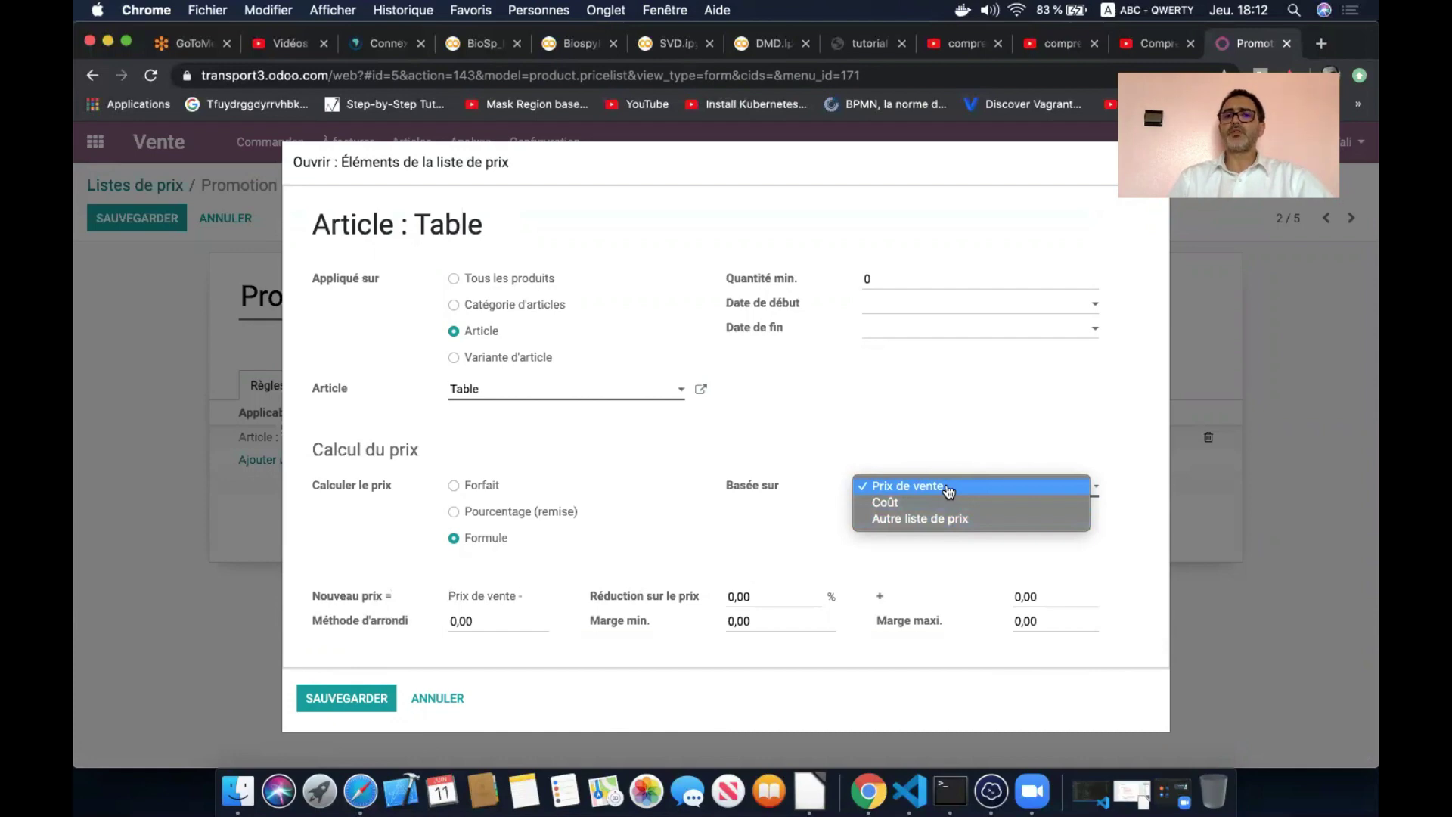
left_click(914, 424)
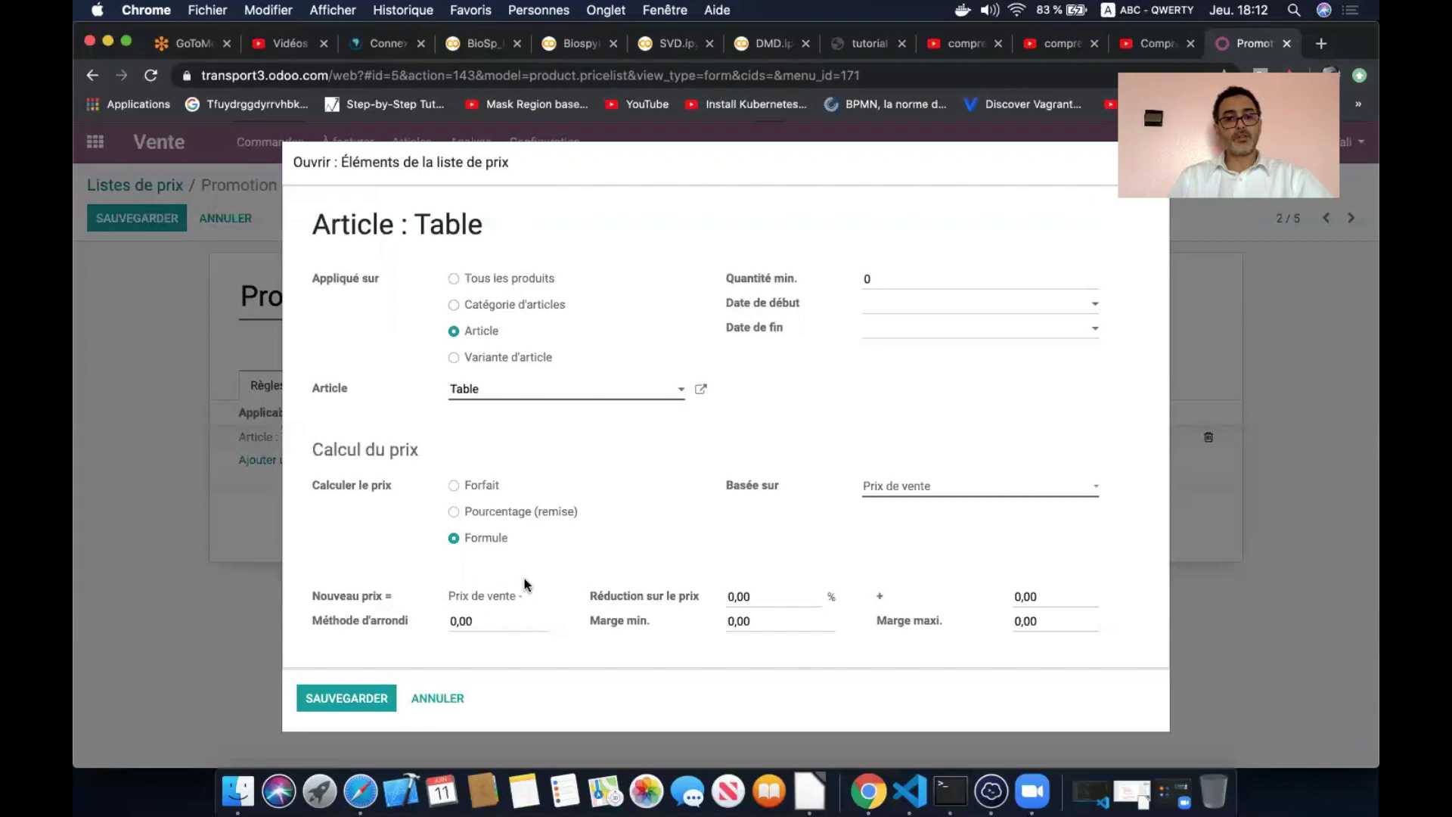
Set the formula's price reduction to 10 % with a surcharge of 1, and save the rule and the price list.
left_click(772, 598)
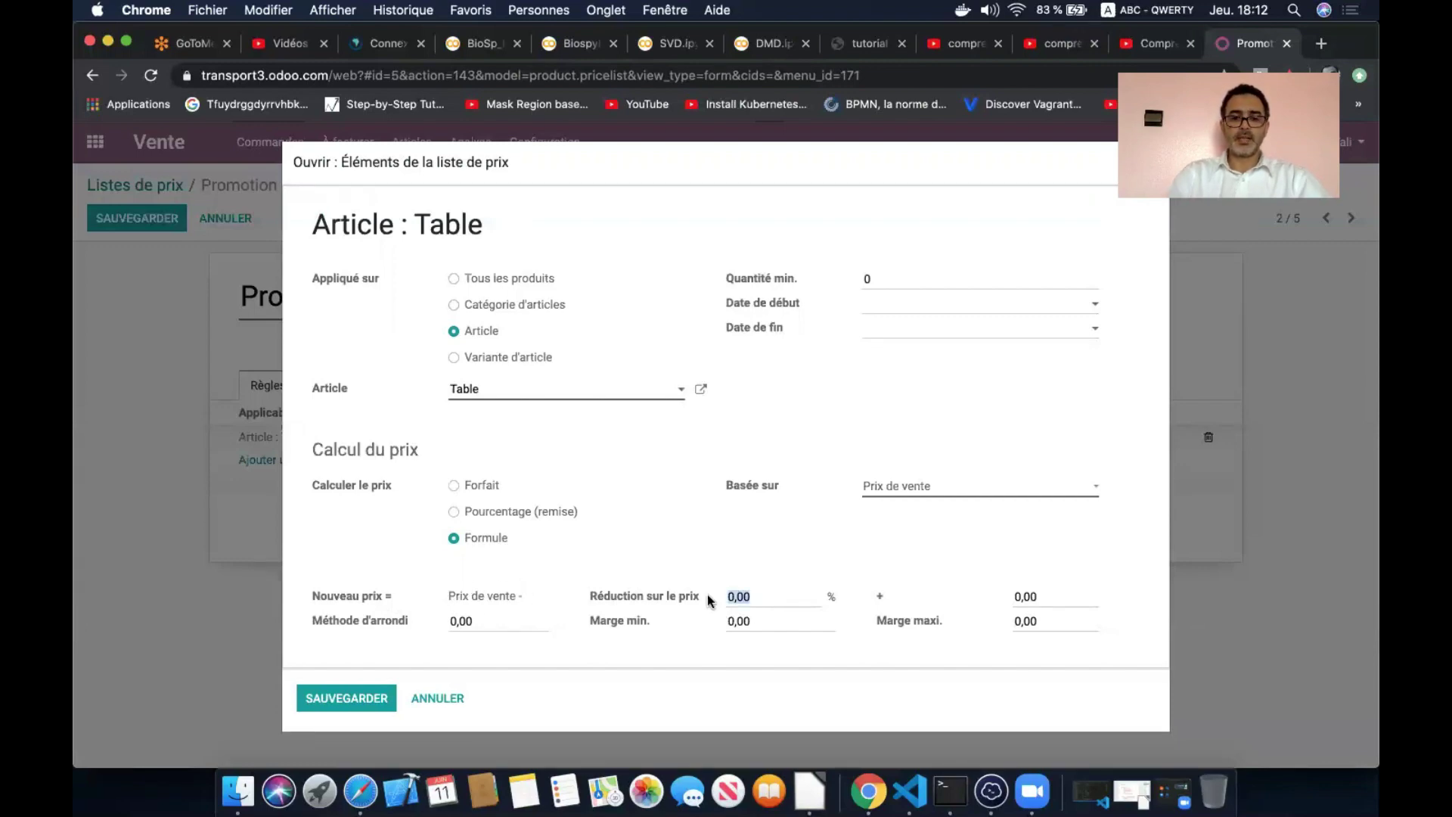
type("10")
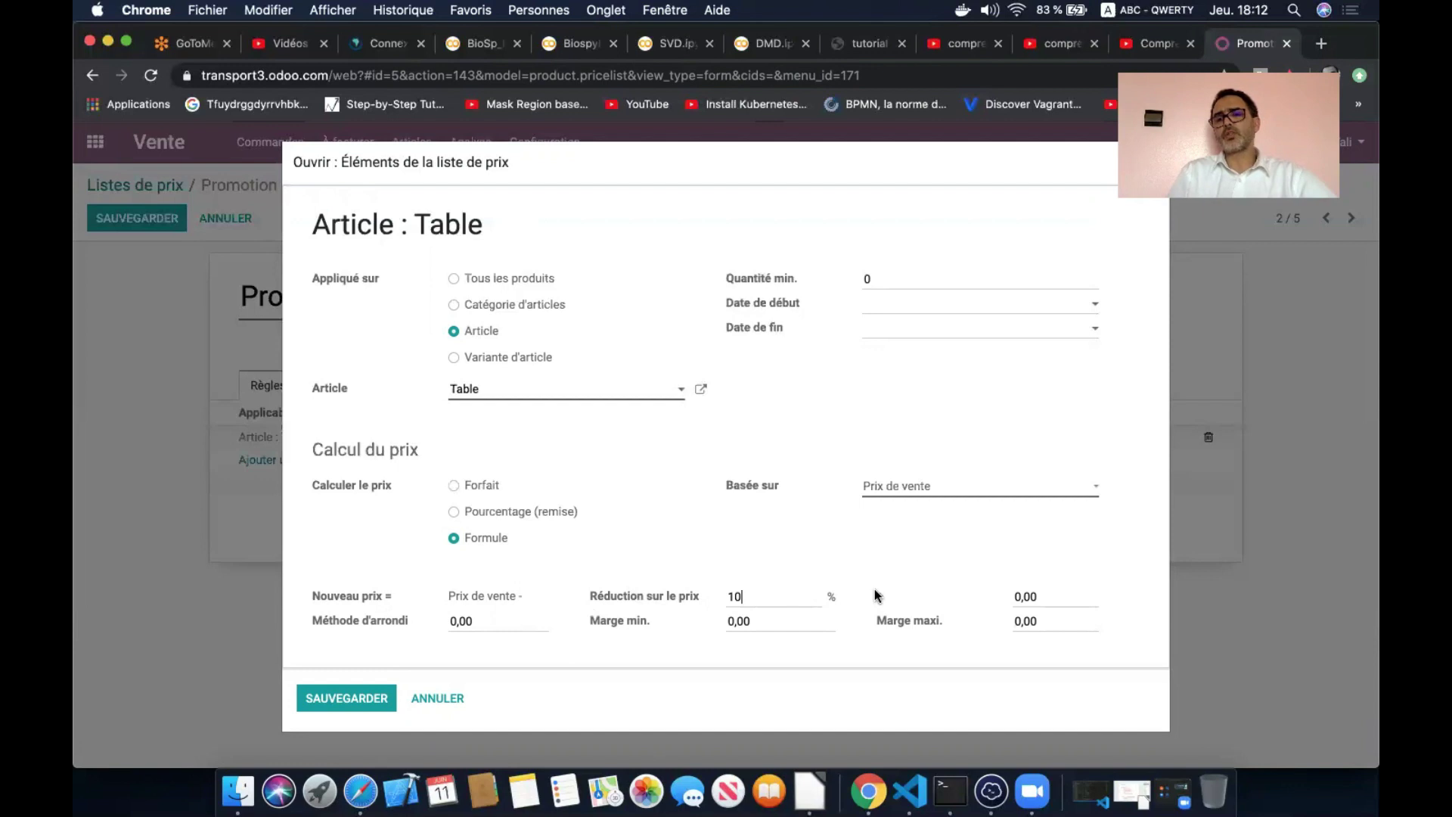
left_click(1045, 600)
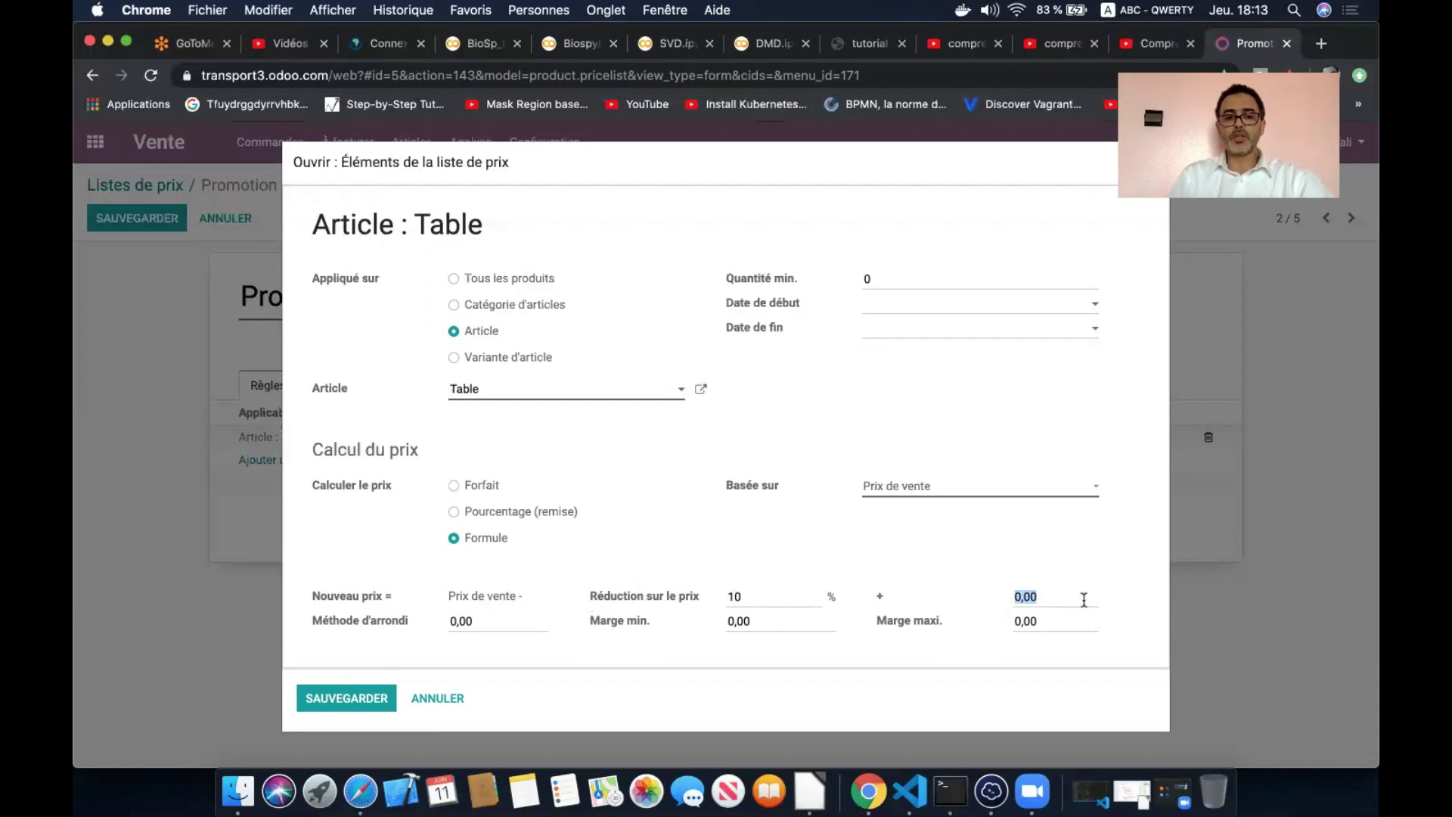
type("1")
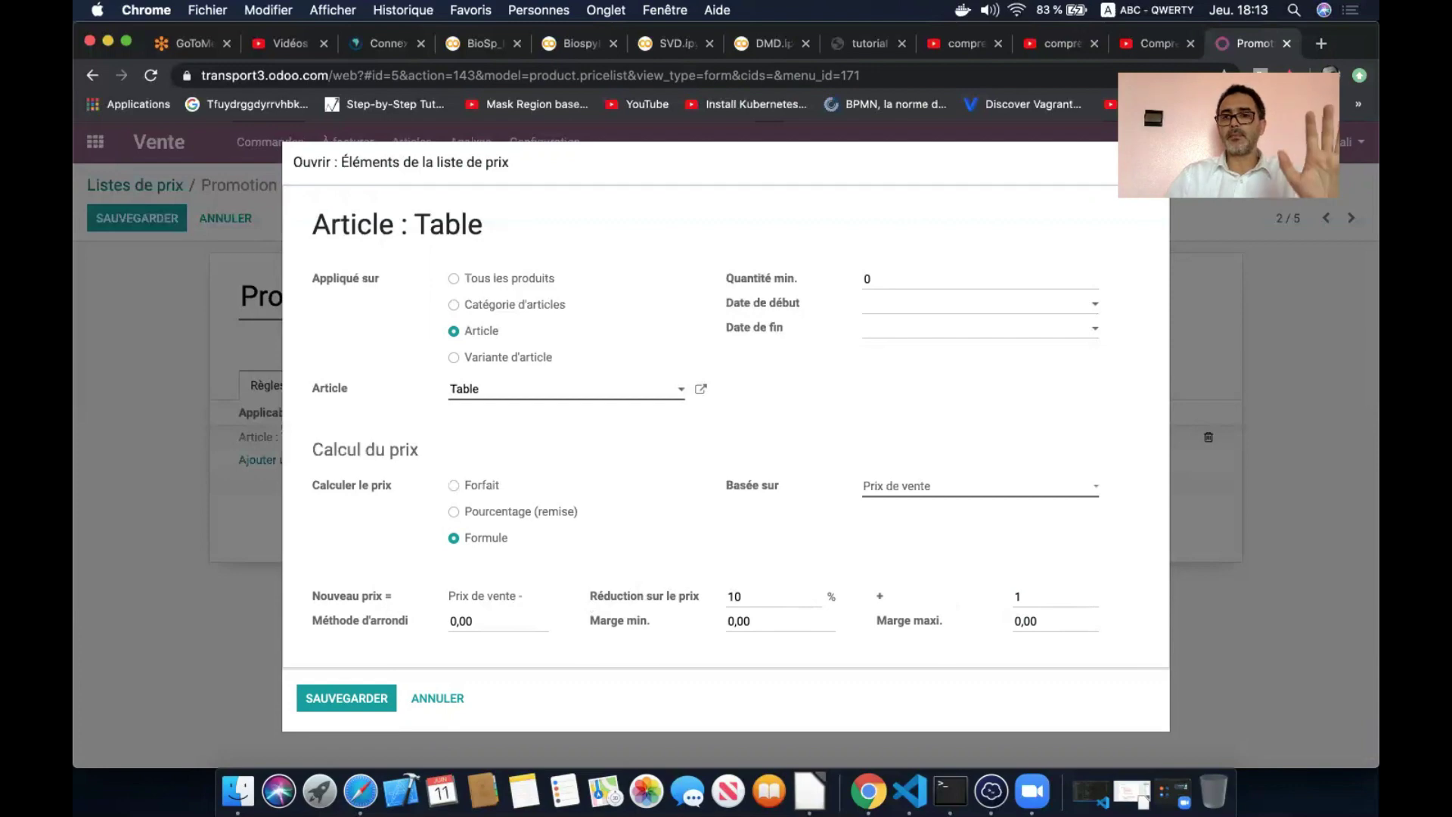
left_click(346, 696)
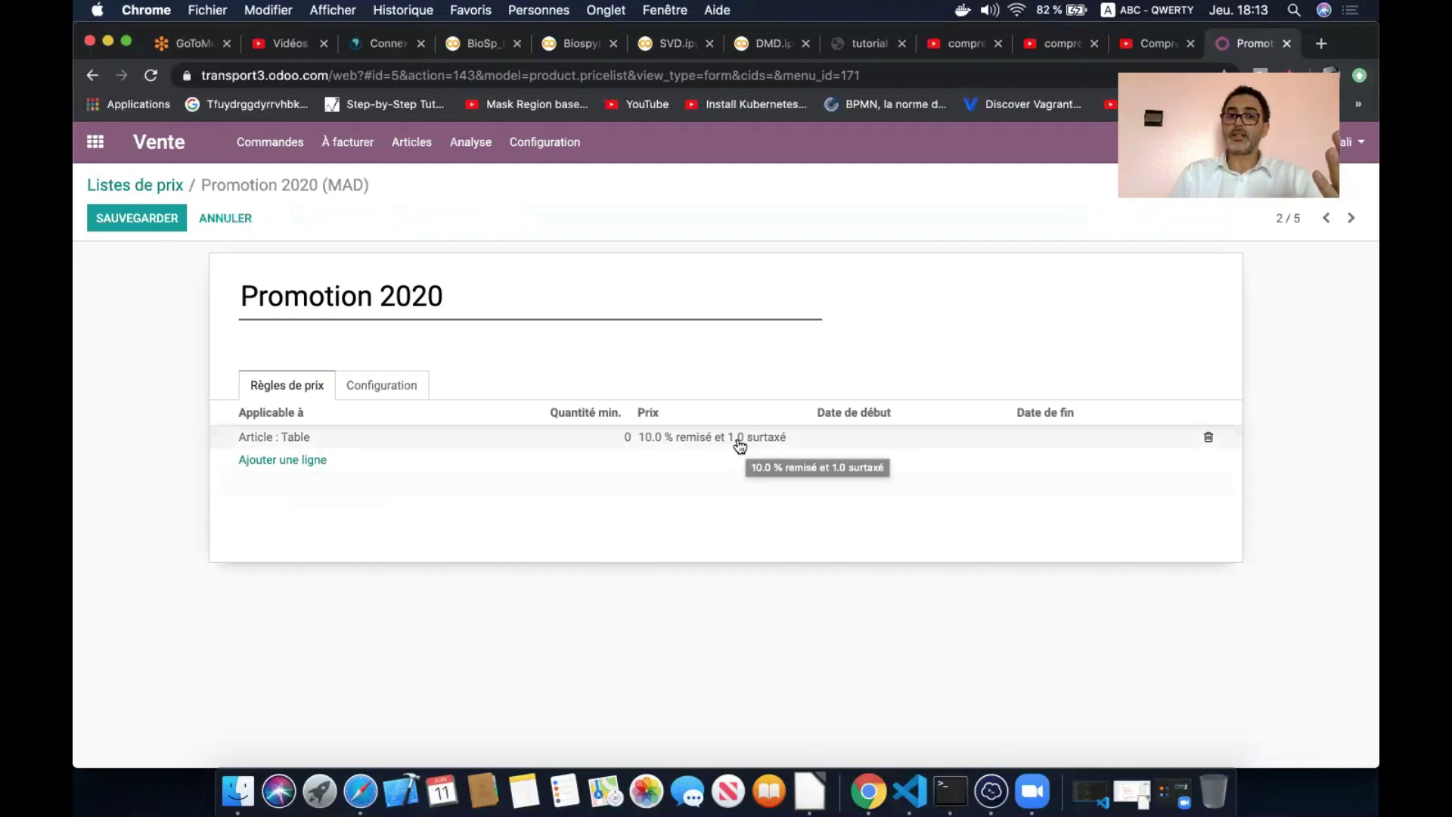
left_click(144, 223)
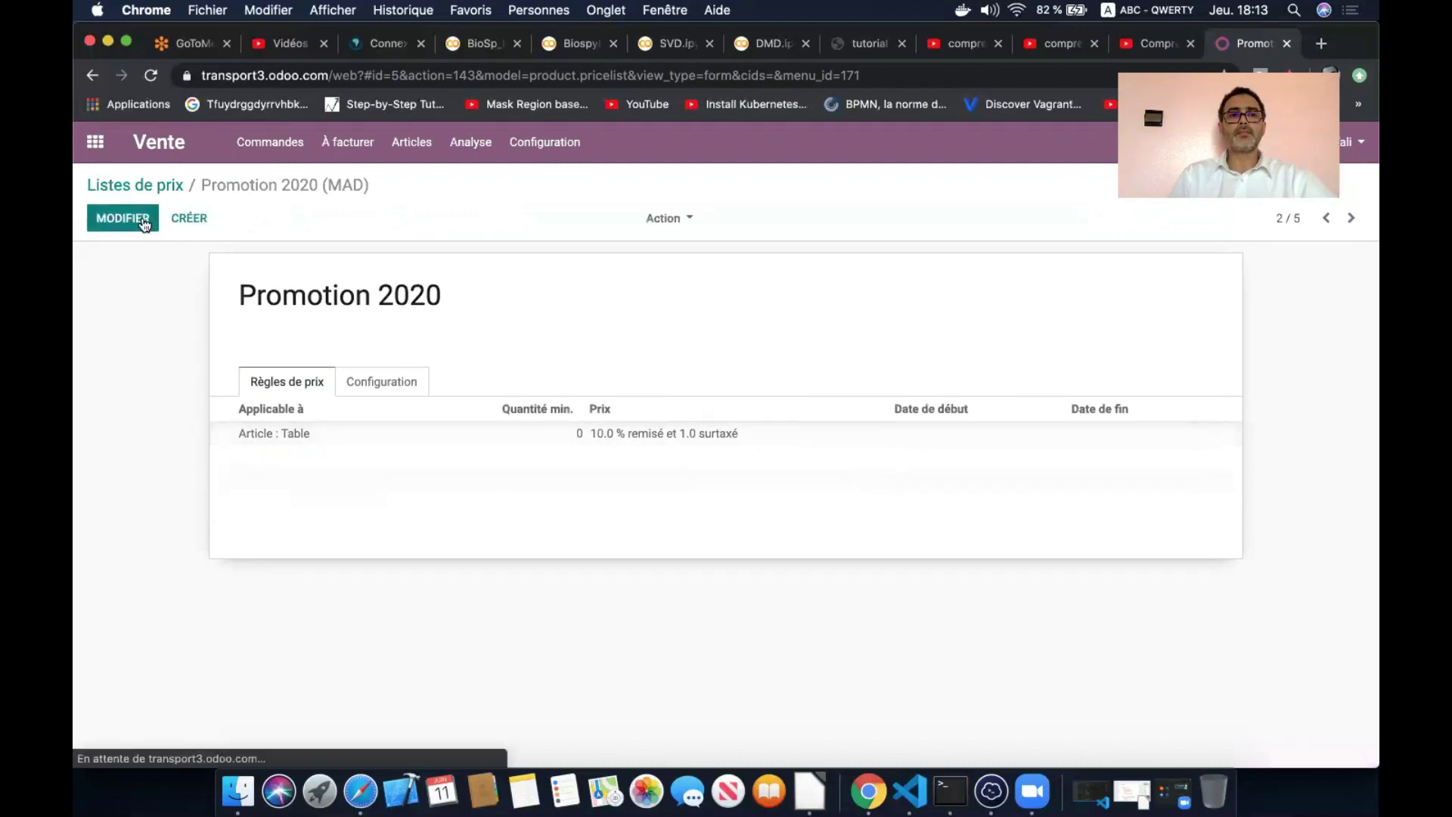
Create a new quotation for the first suggested customer and choose Promotion 2020 (MAD) as its price list.
left_click(270, 144)
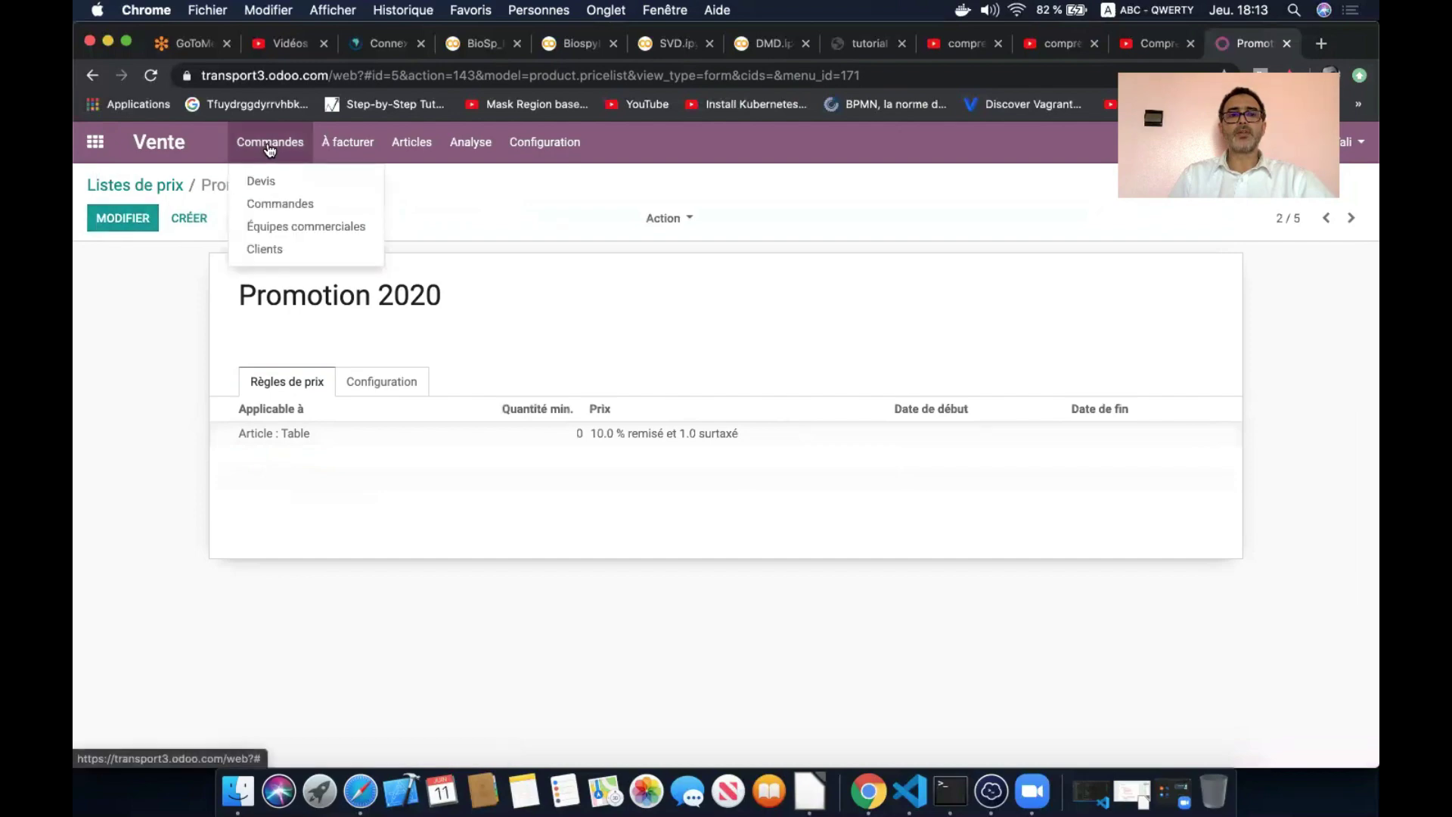
left_click(285, 185)
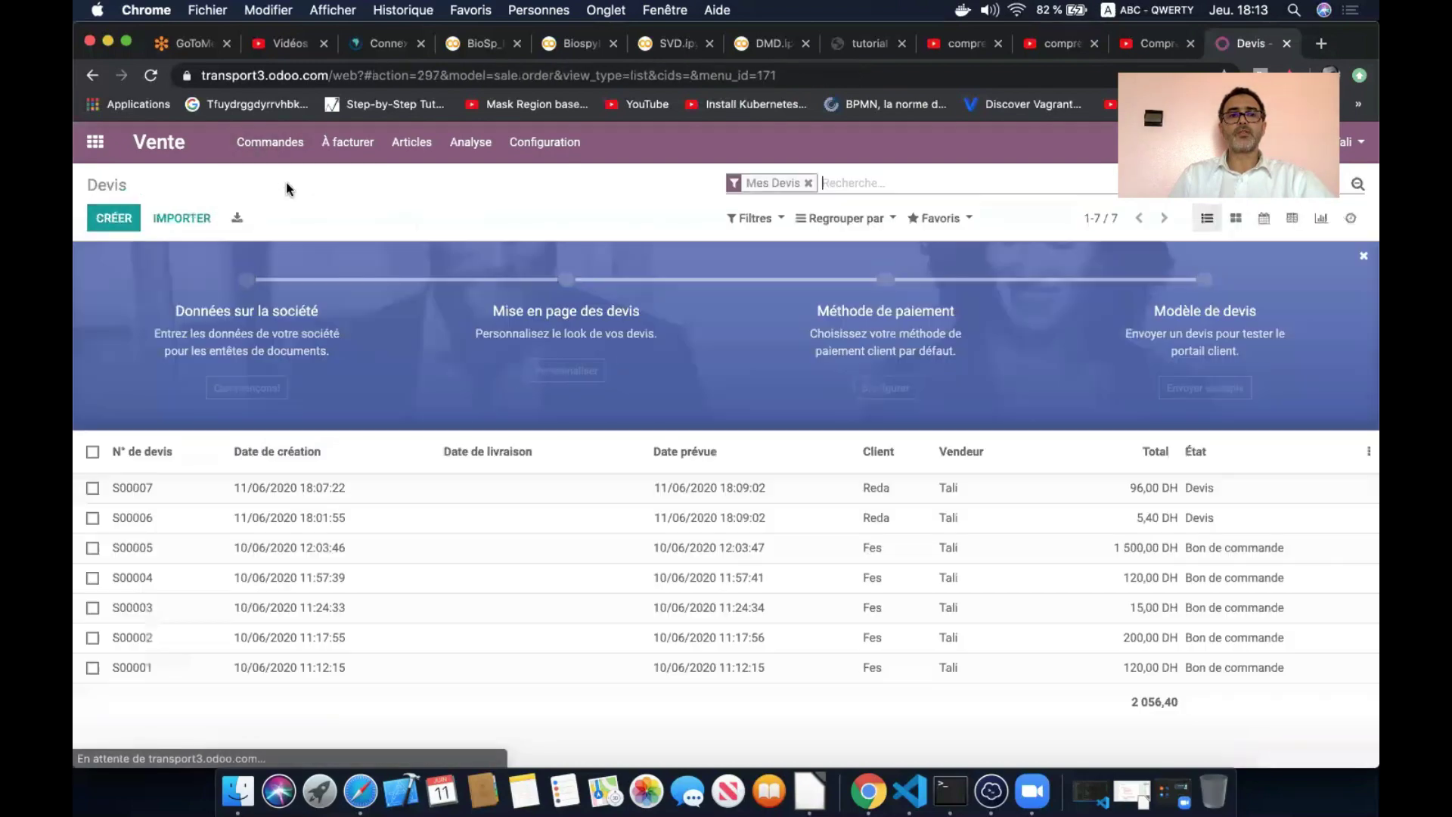
left_click(118, 225)
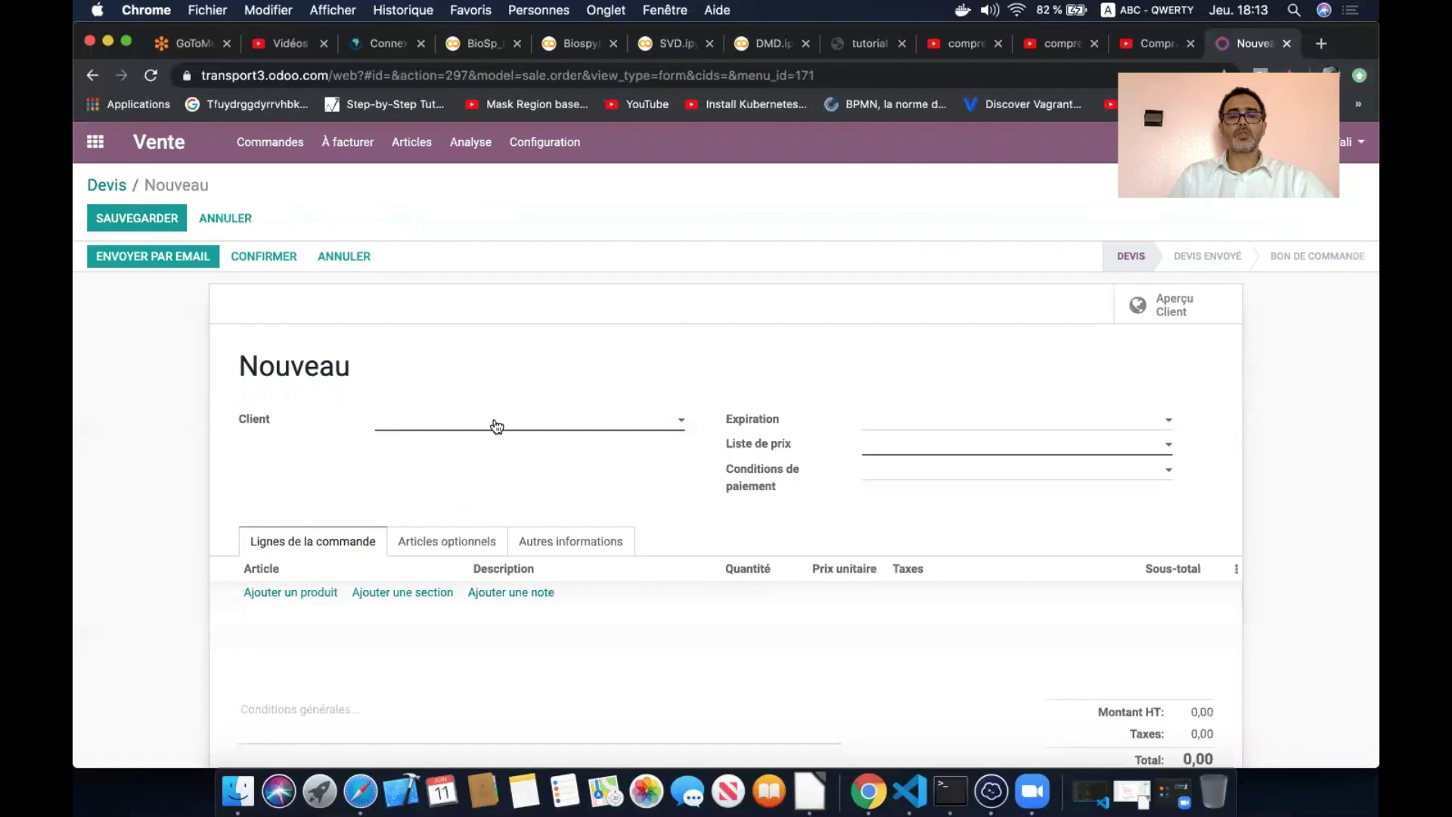
left_click(496, 425)
left_click(476, 444)
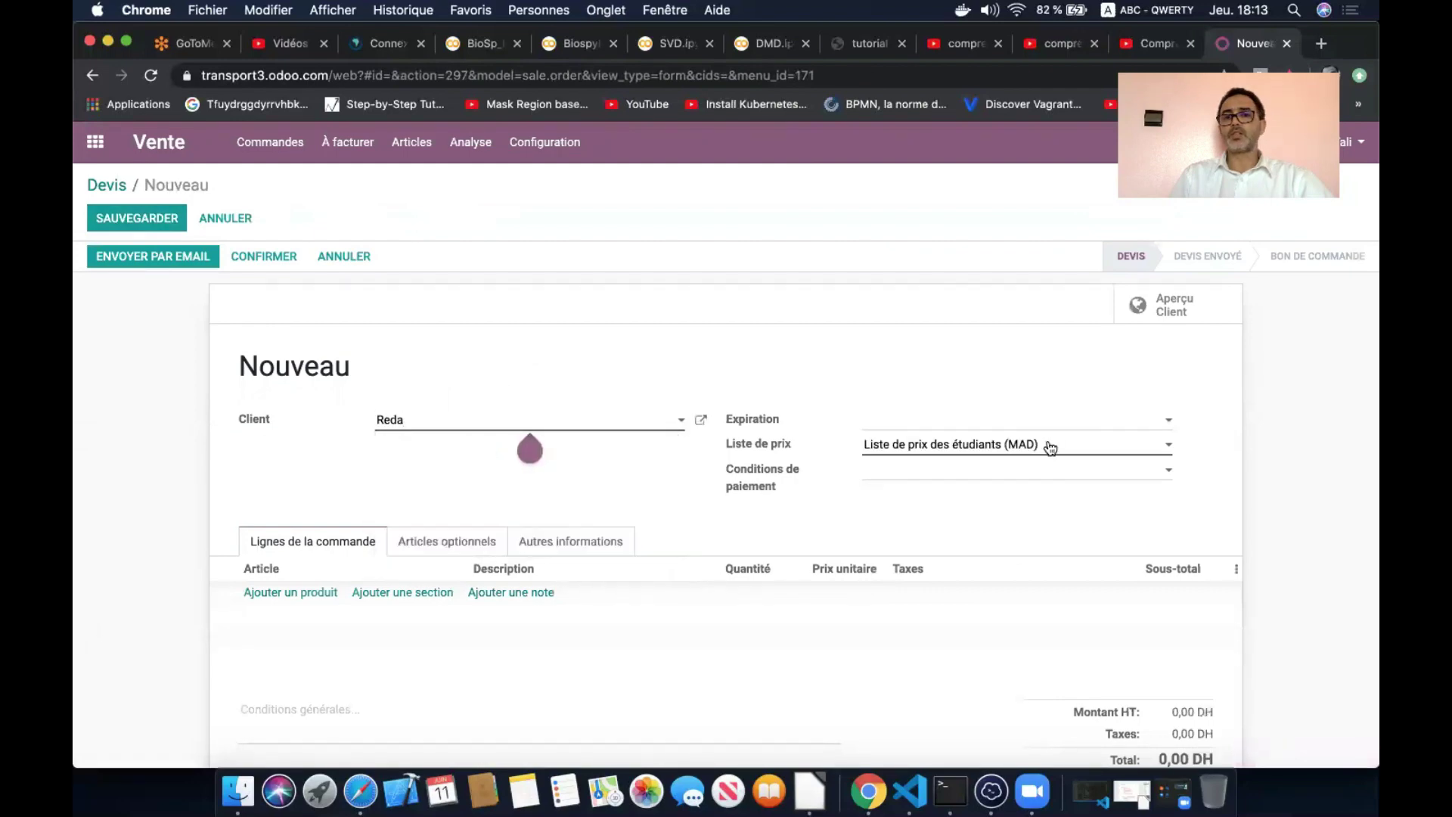
left_click(1051, 448)
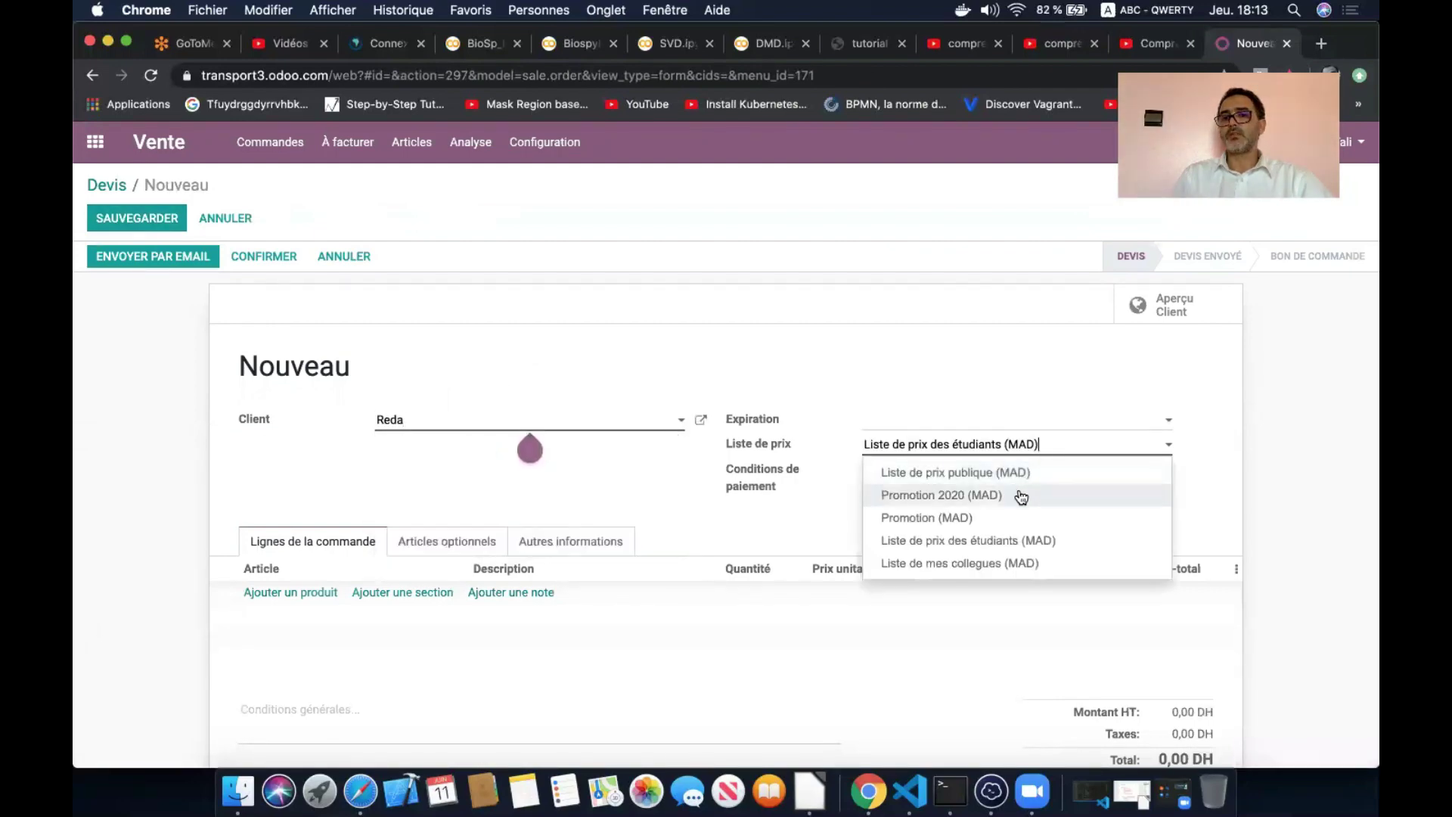
left_click(1020, 496)
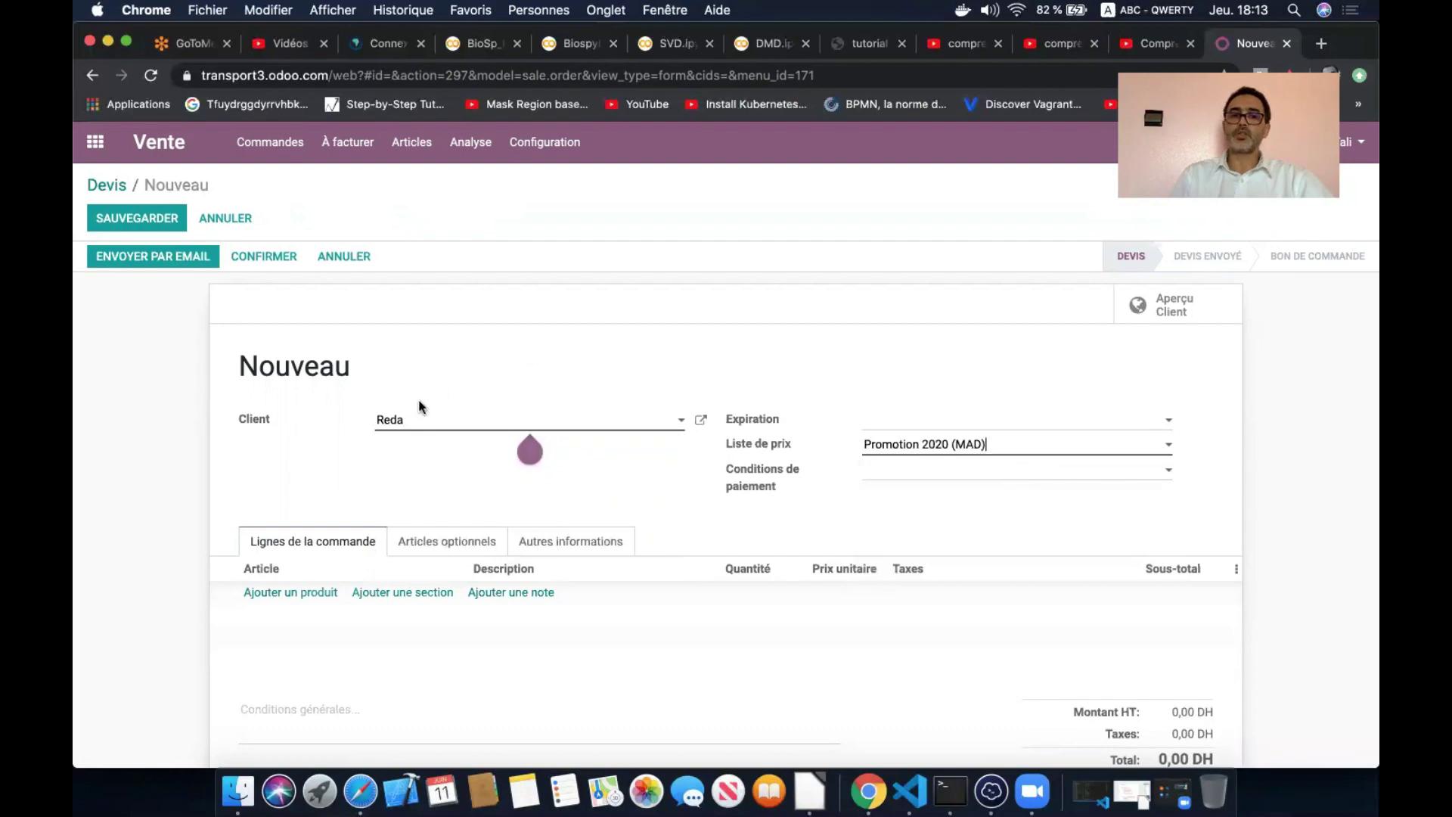
Add Table as a product line to check its unit price, and discard the unsaved quotation.
left_click(286, 597)
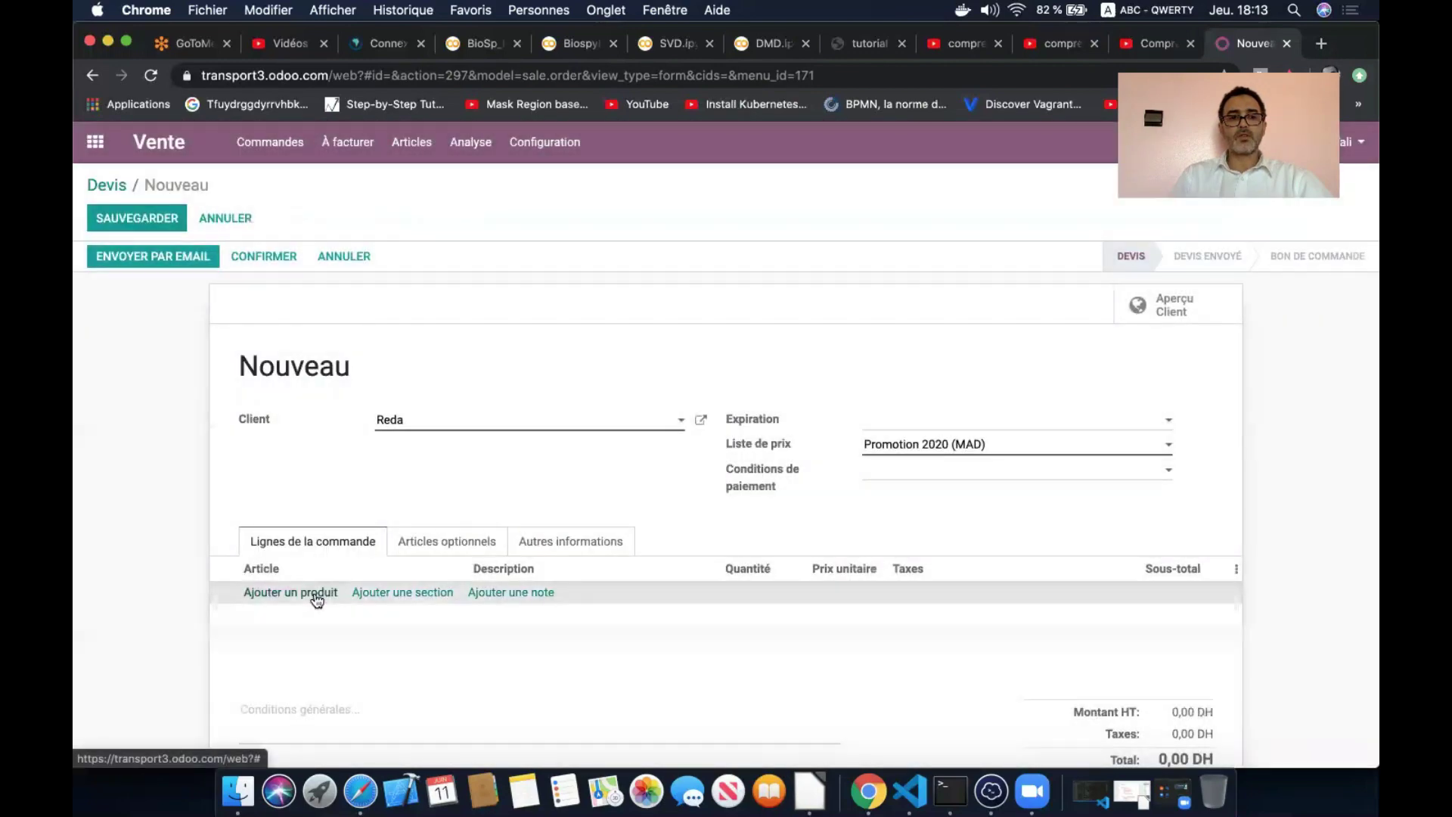
left_click(316, 596)
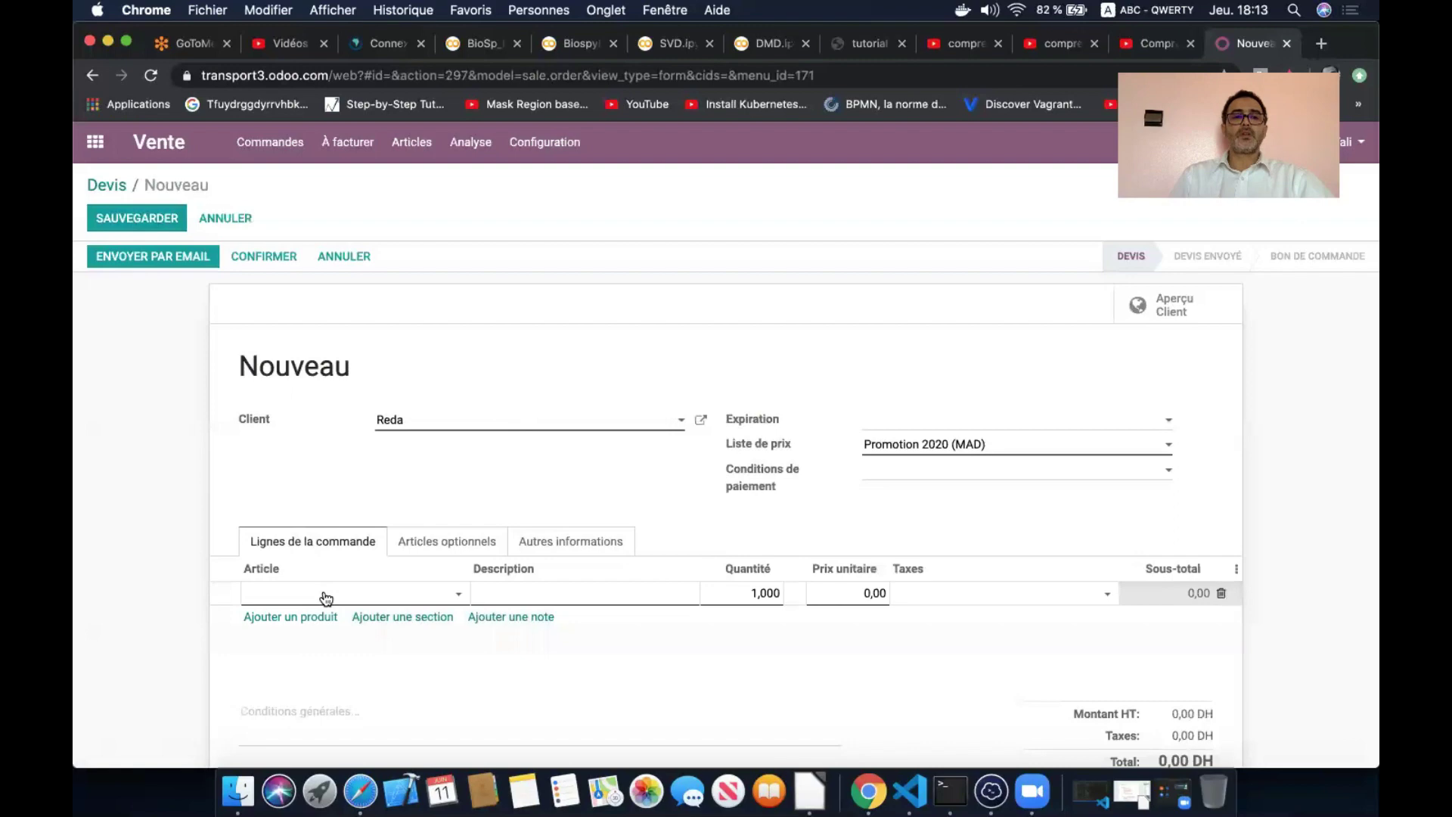
left_click(326, 598)
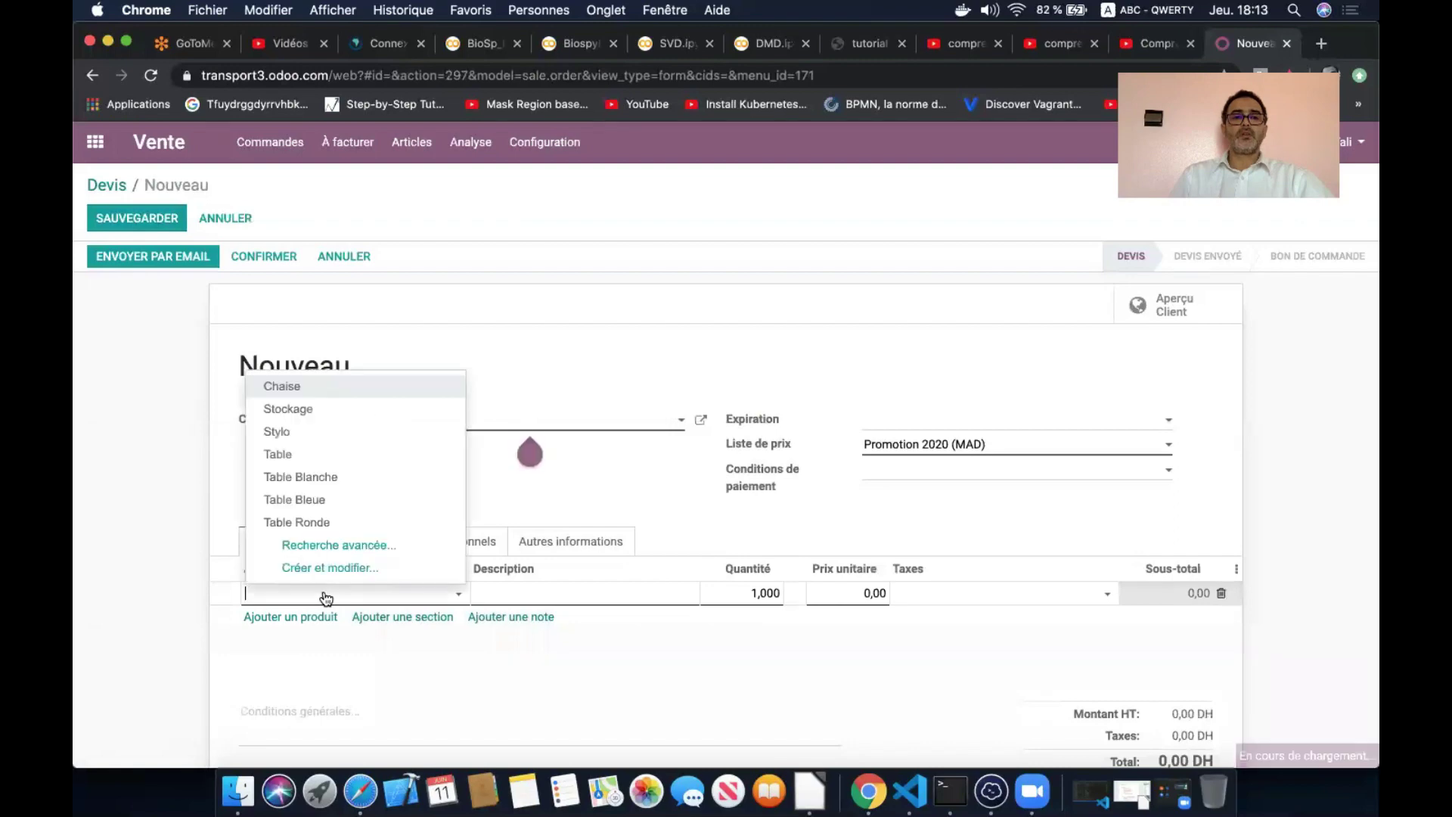
left_click(338, 457)
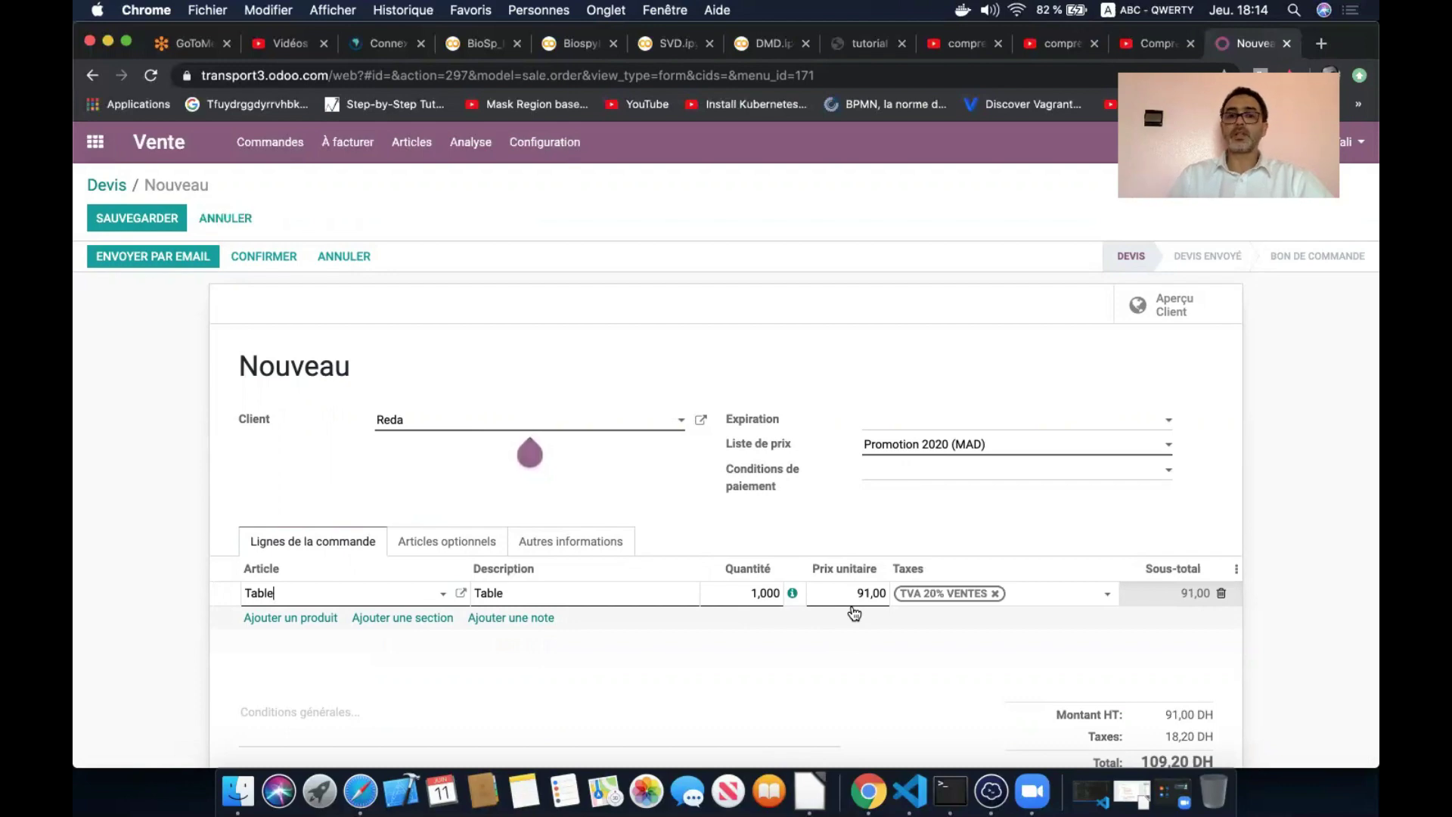
left_click(263, 261)
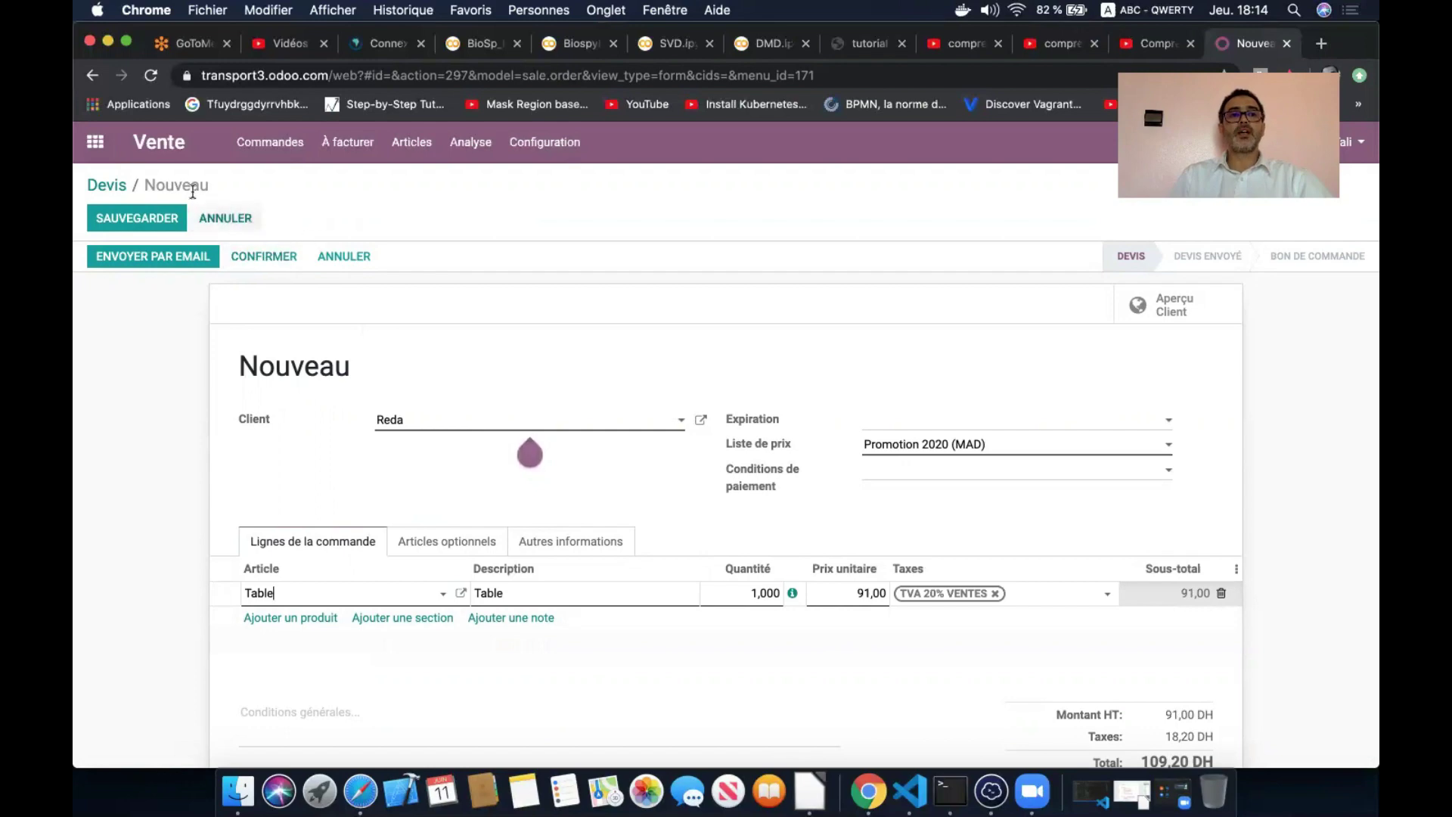
left_click(239, 223)
left_click(459, 258)
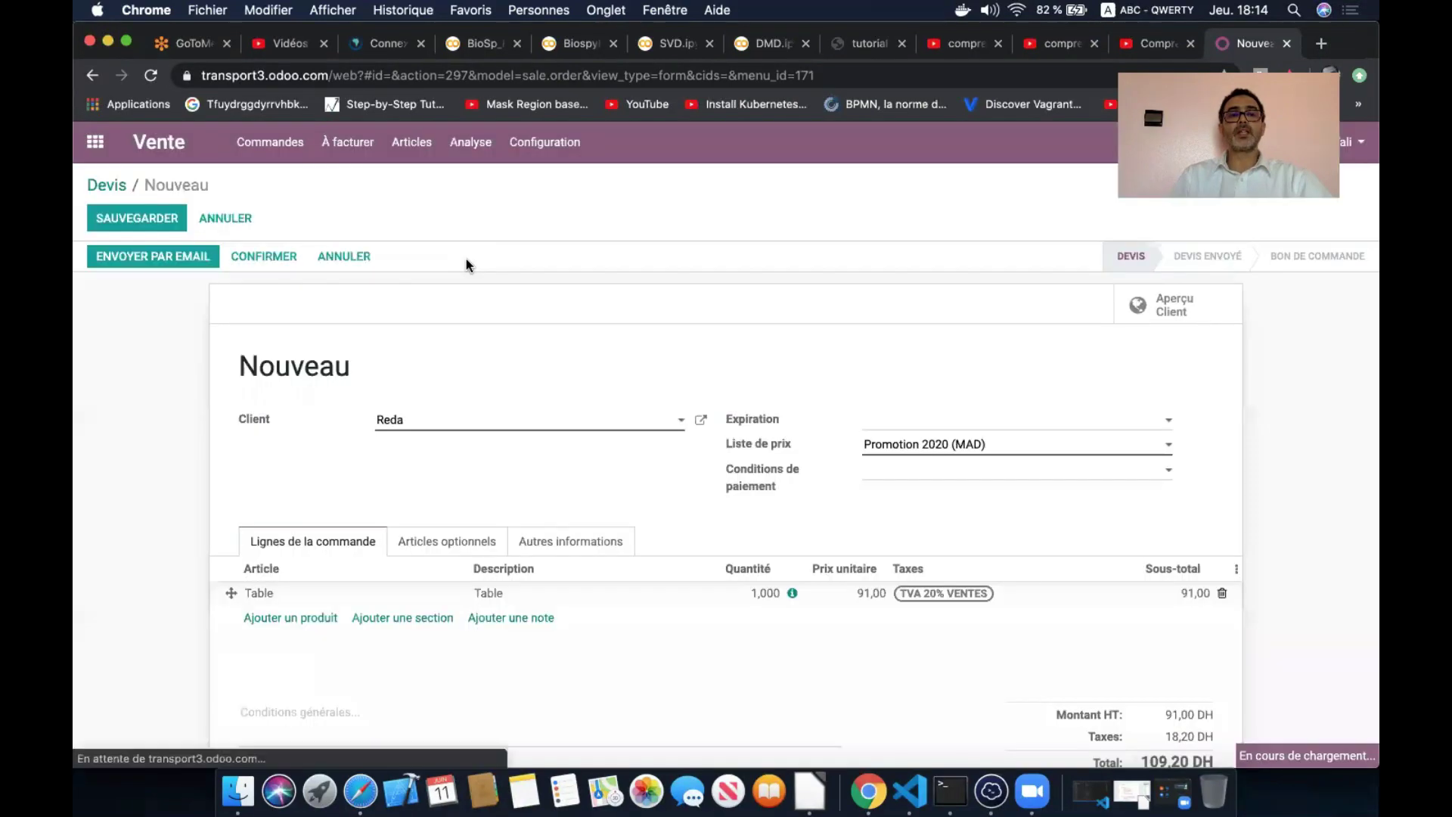
Edit the Table rule in the Promotion 2020 price list and base its formula on Coût.
left_click(415, 150)
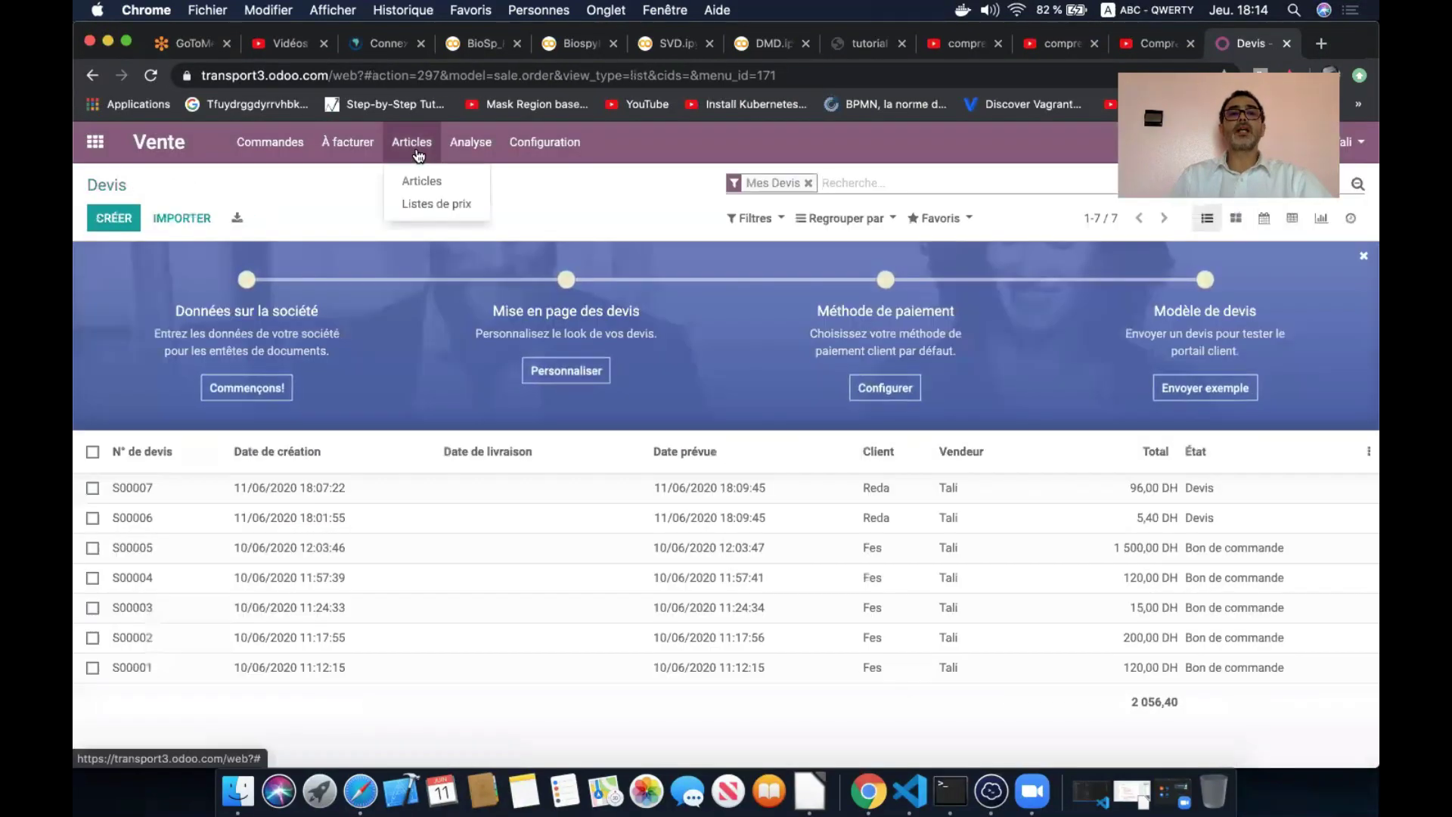
left_click(443, 203)
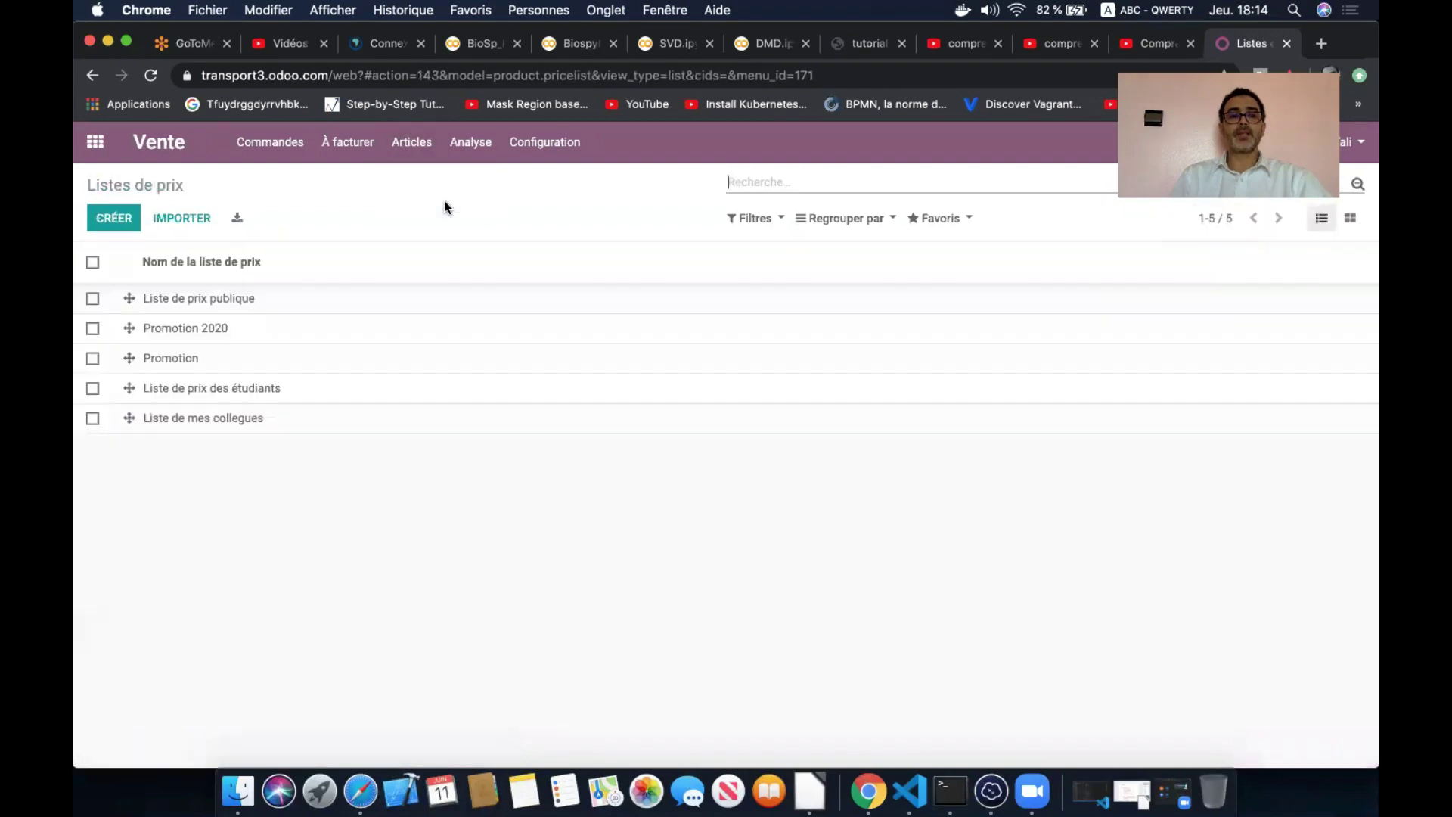
left_click(217, 329)
left_click(139, 226)
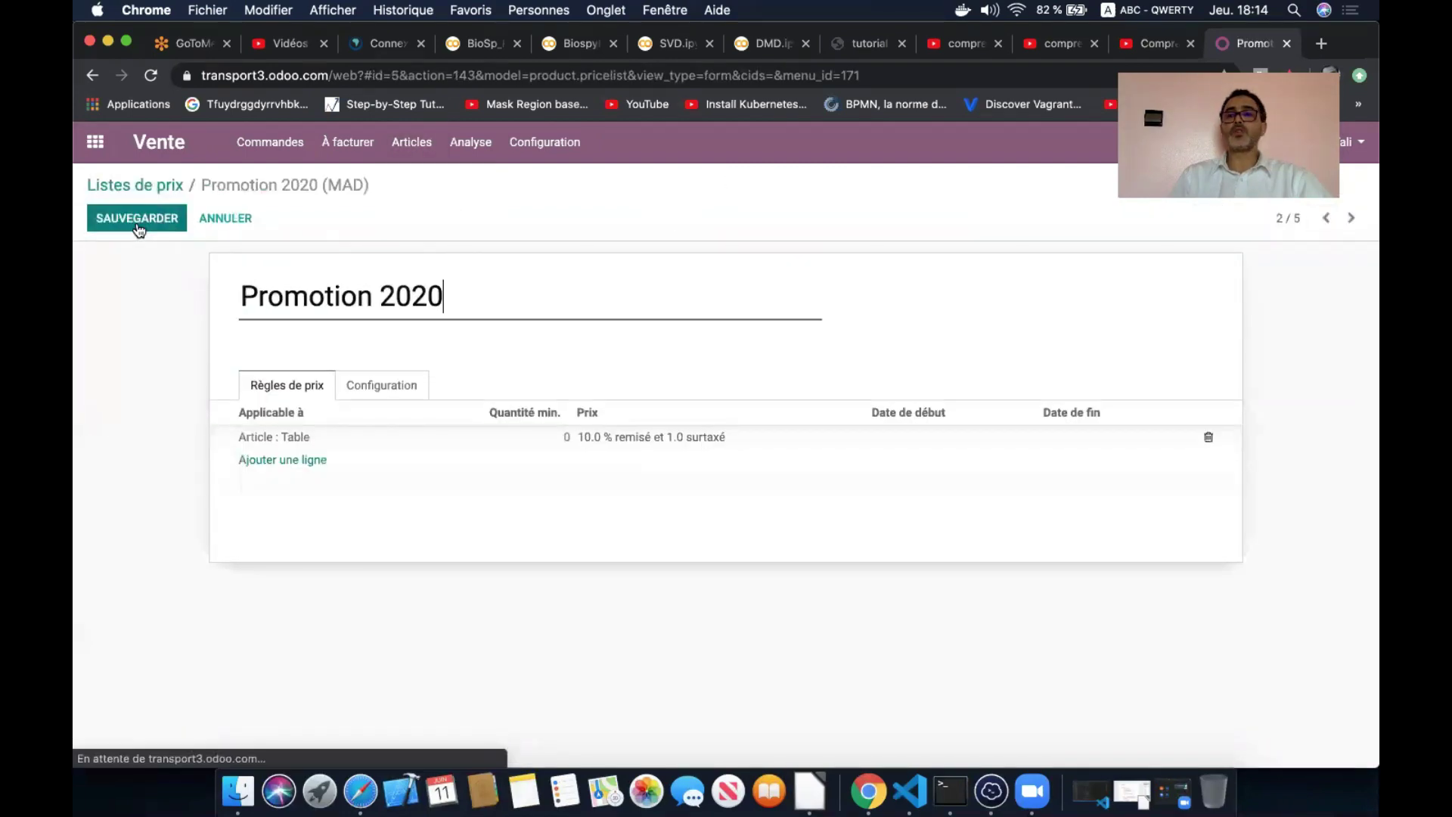
left_click(503, 440)
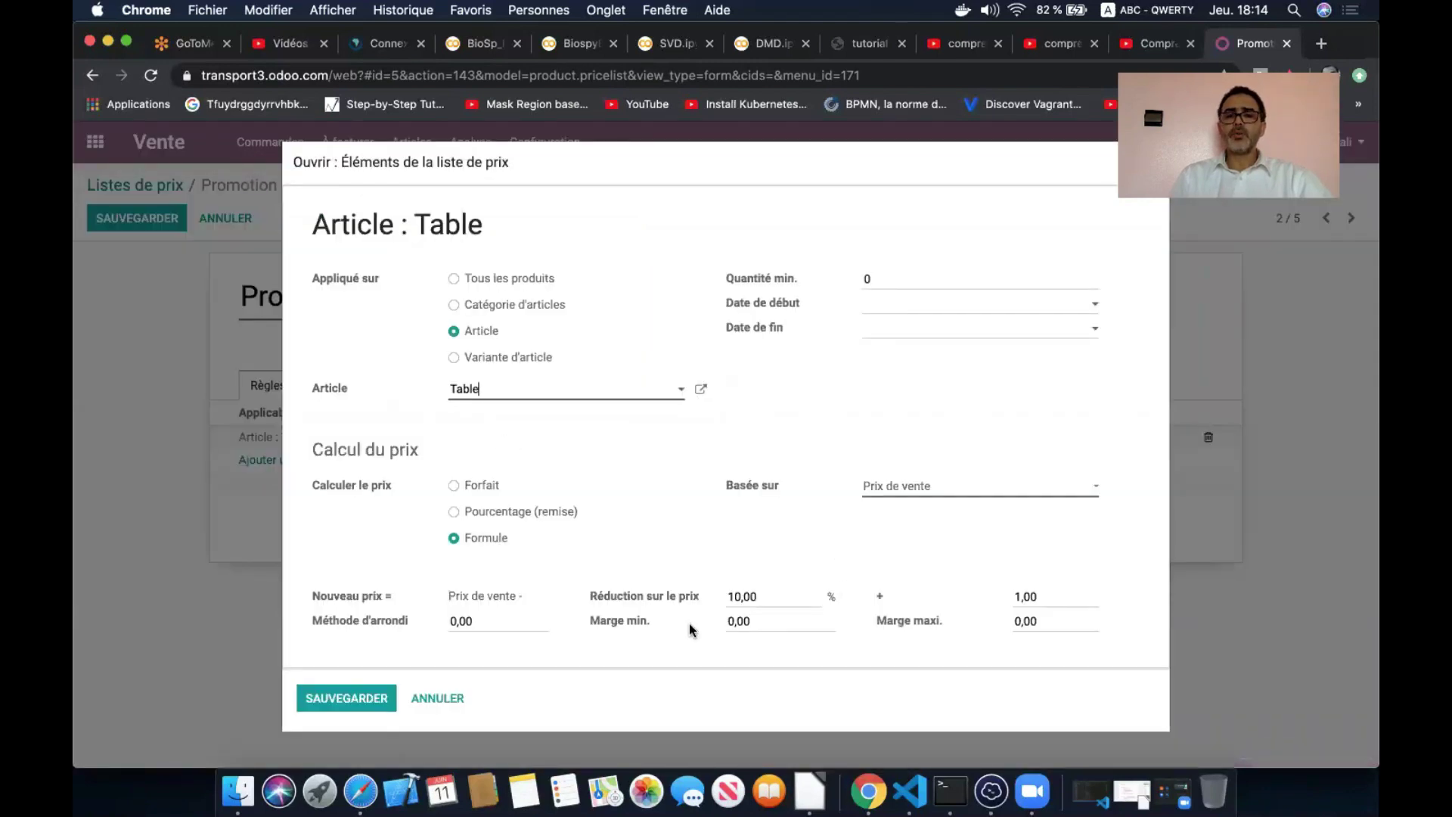
left_click(945, 496)
left_click(941, 503)
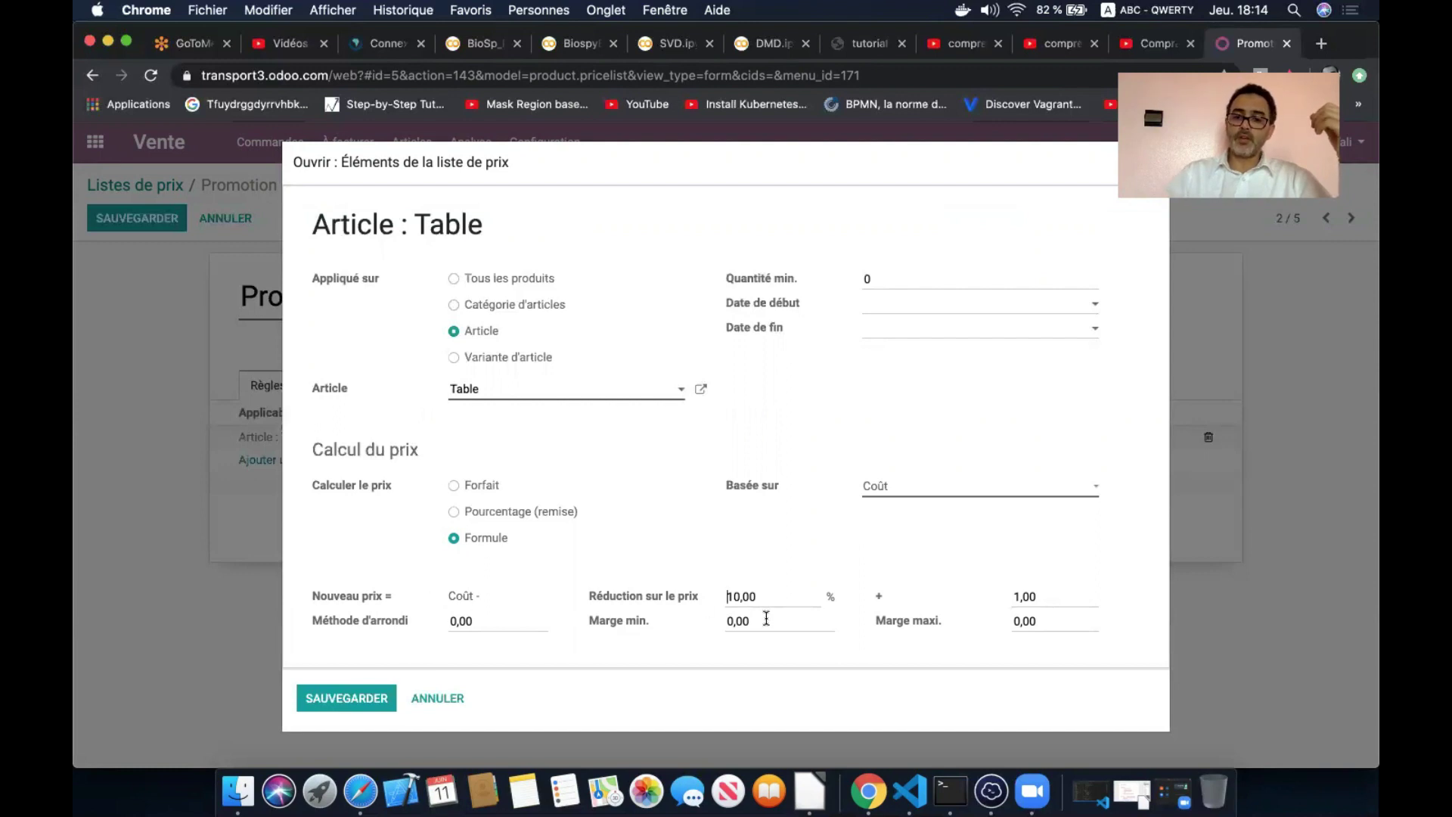
Set the formula's price reduction to -10 %, clear the surcharge, and save the rule and the price list.
type("-")
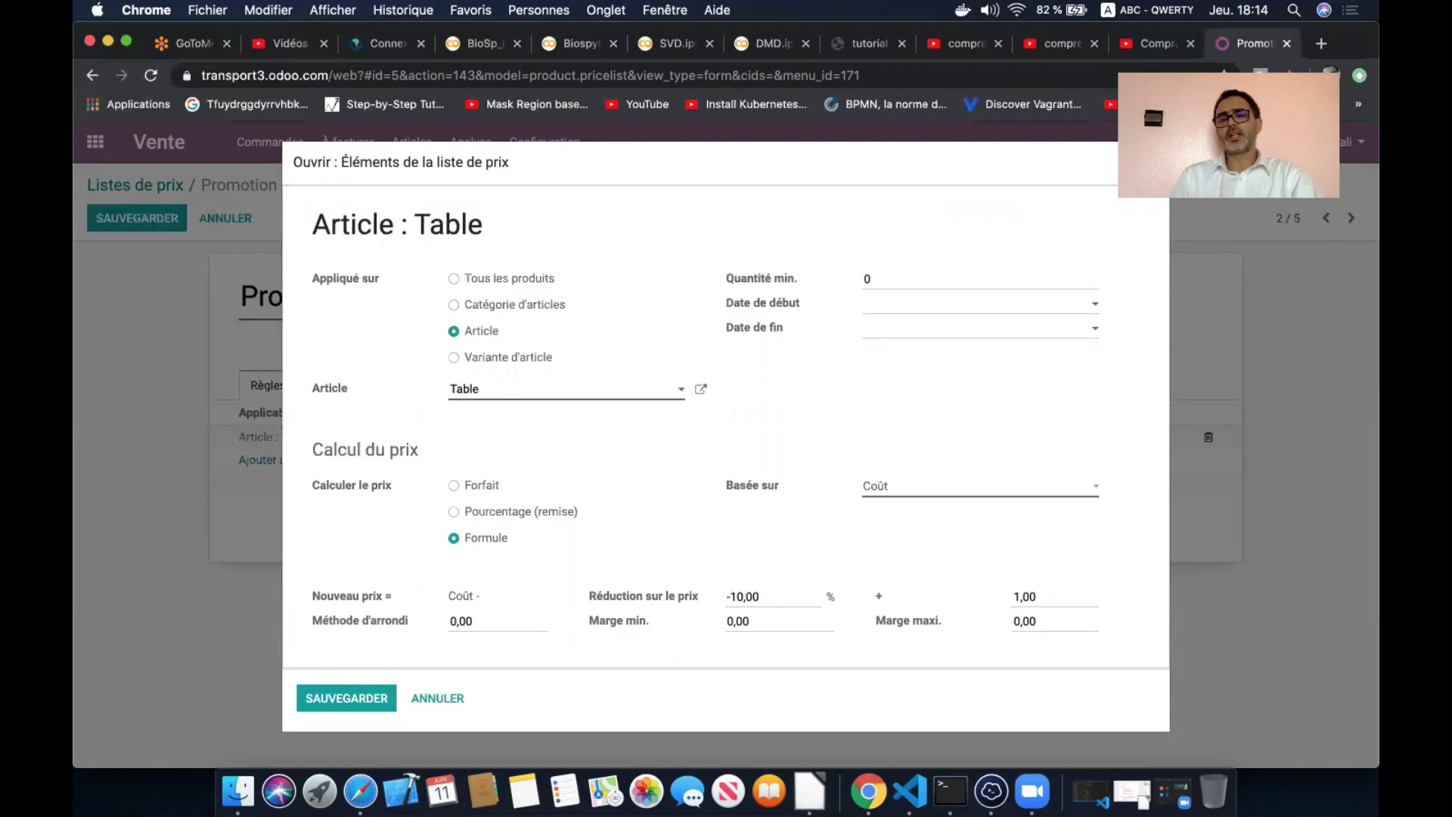
double_click(1088, 592)
key("BackSpace")
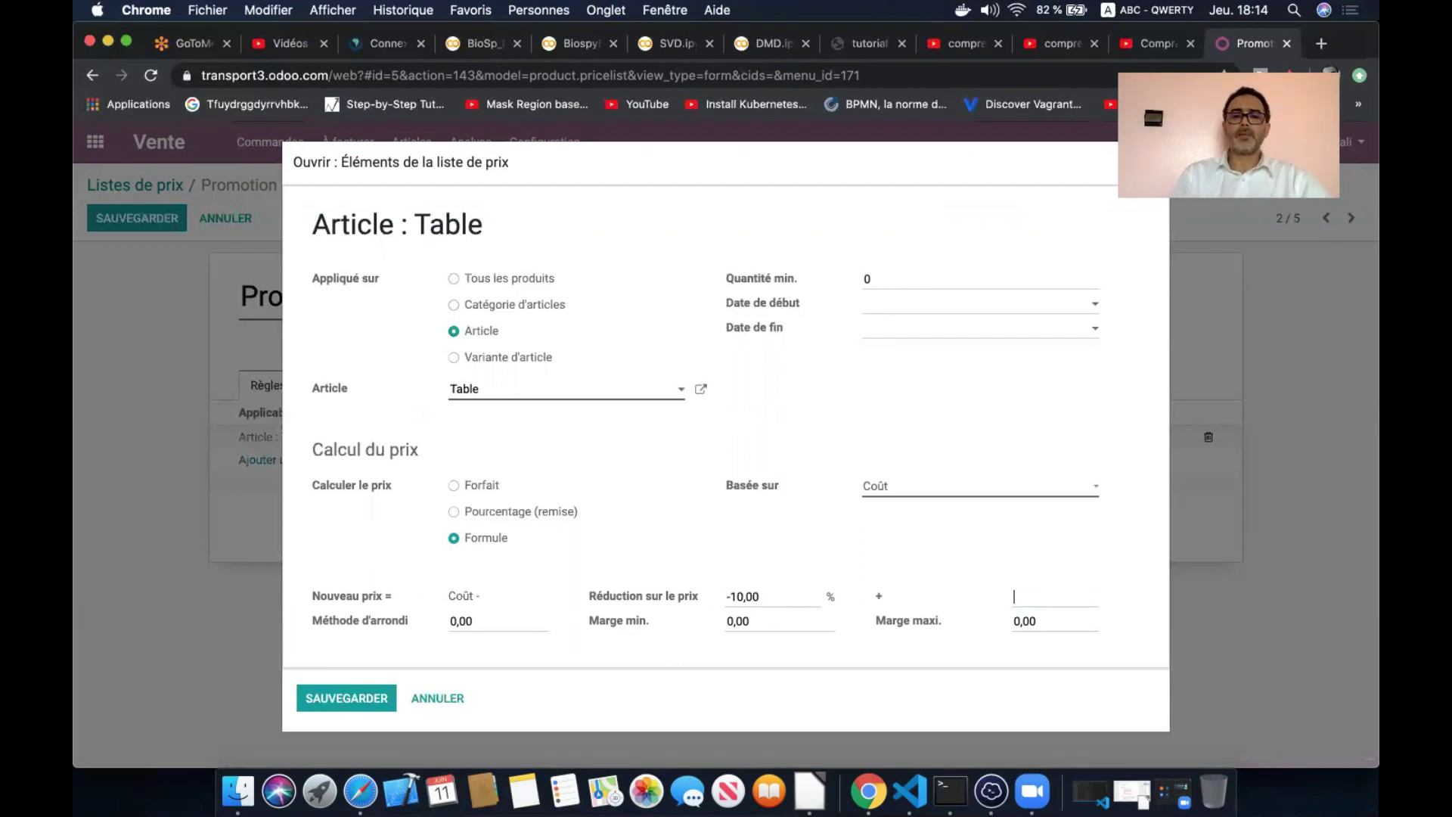
left_click(372, 703)
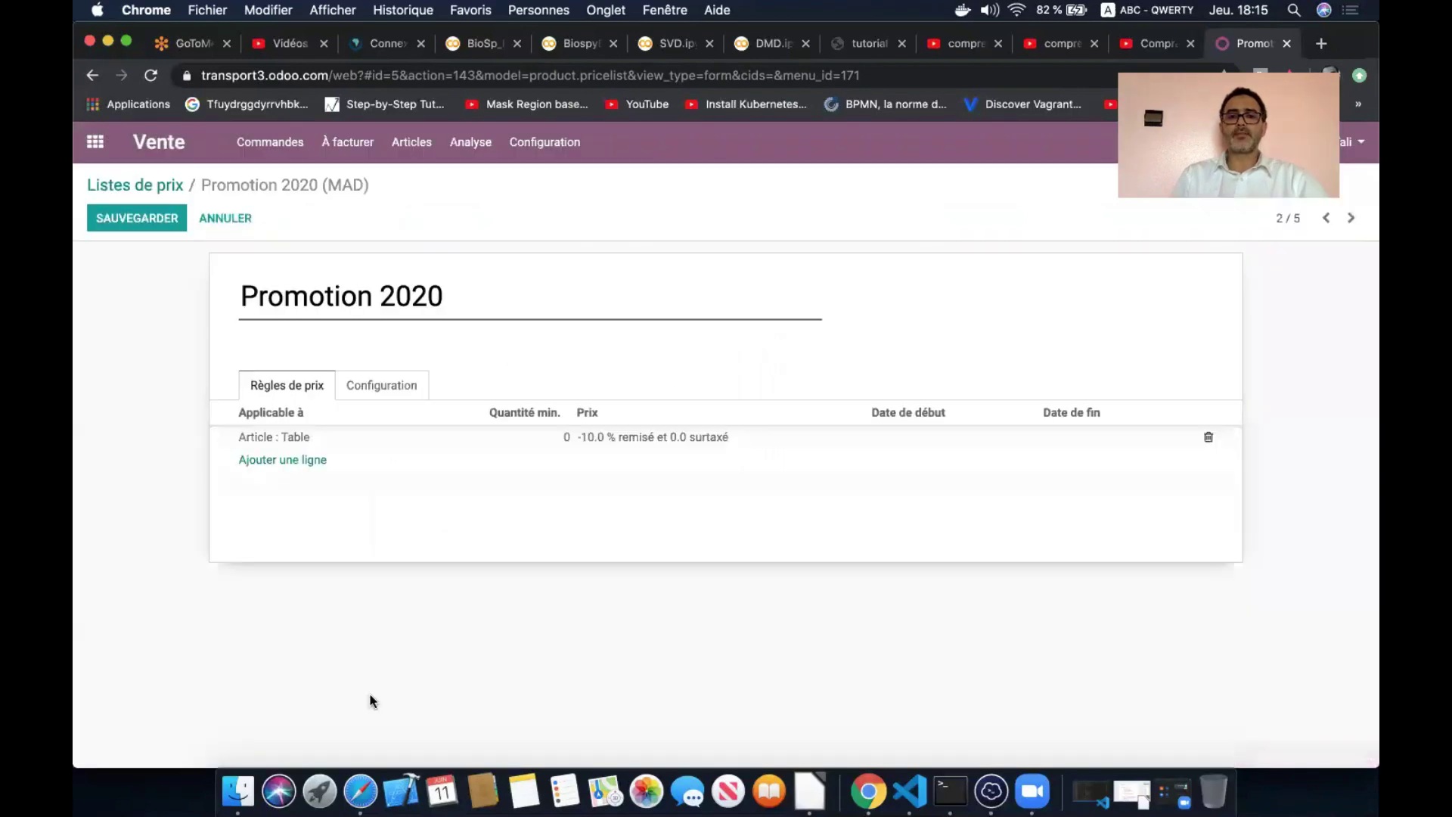
left_click(141, 219)
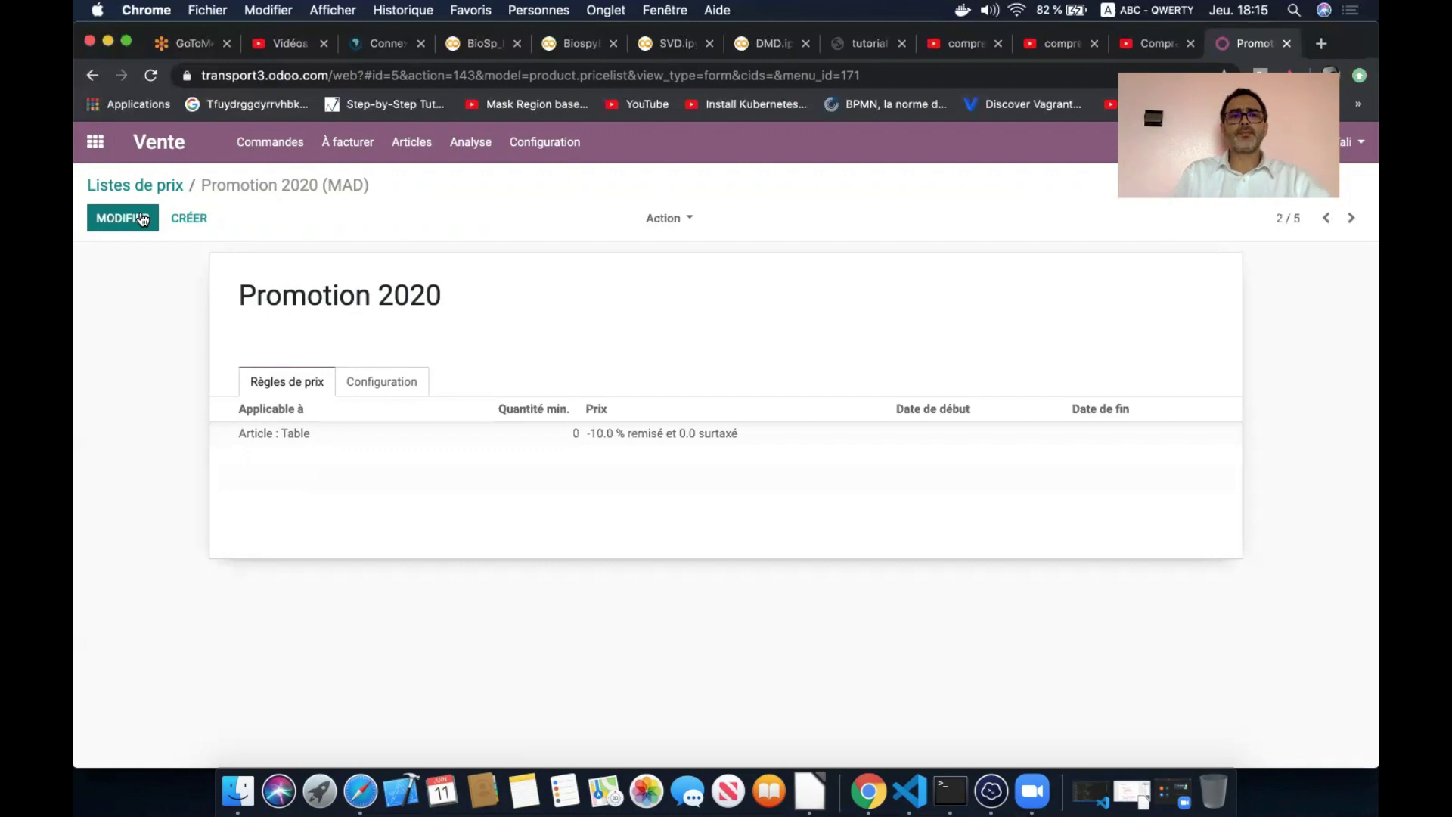
Start another quotation for the same customer with the Promotion 2020 (MAD) price list.
left_click(243, 155)
left_click(299, 181)
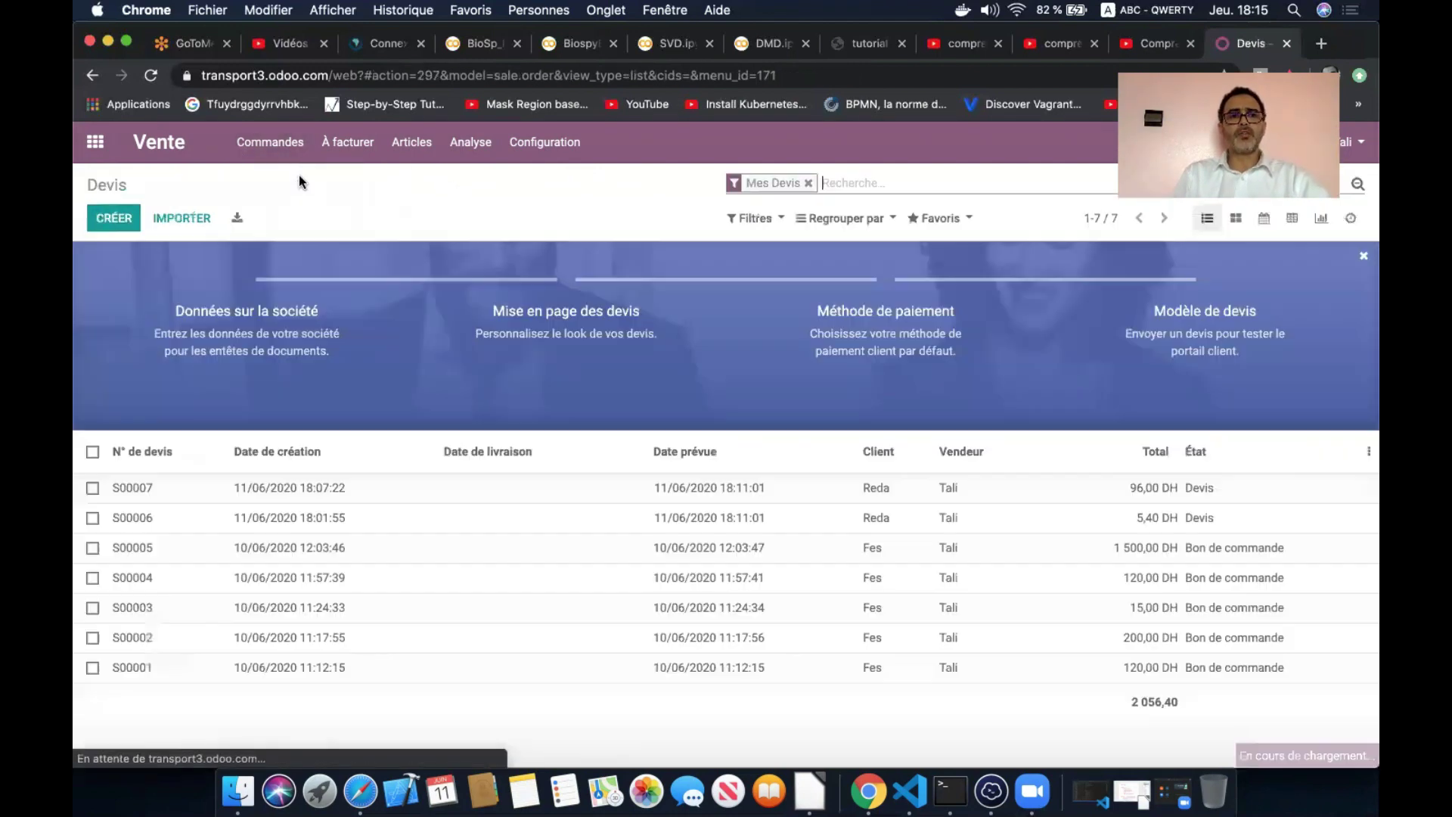
key("ctrl+alt+c")
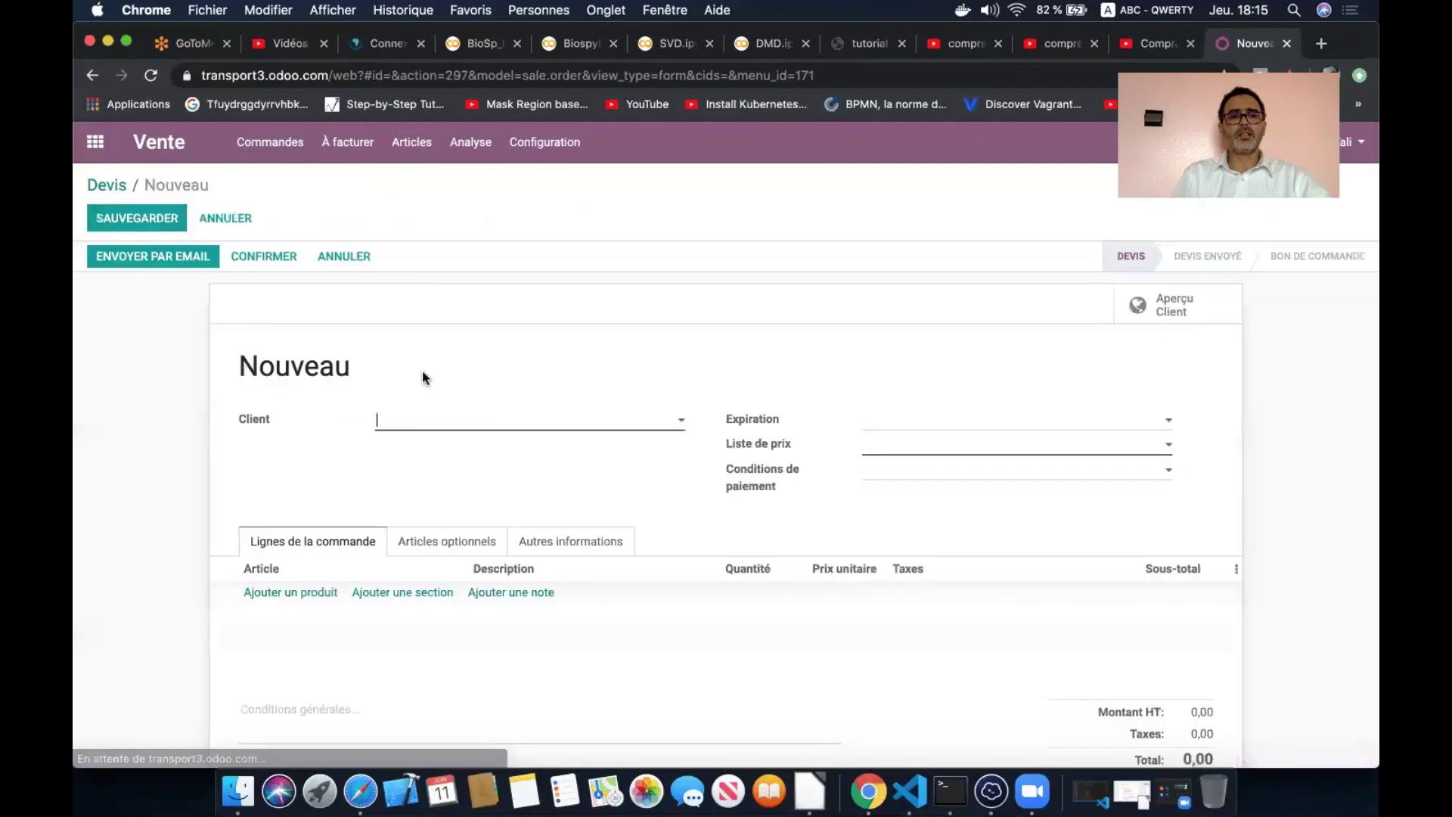
left_click(469, 424)
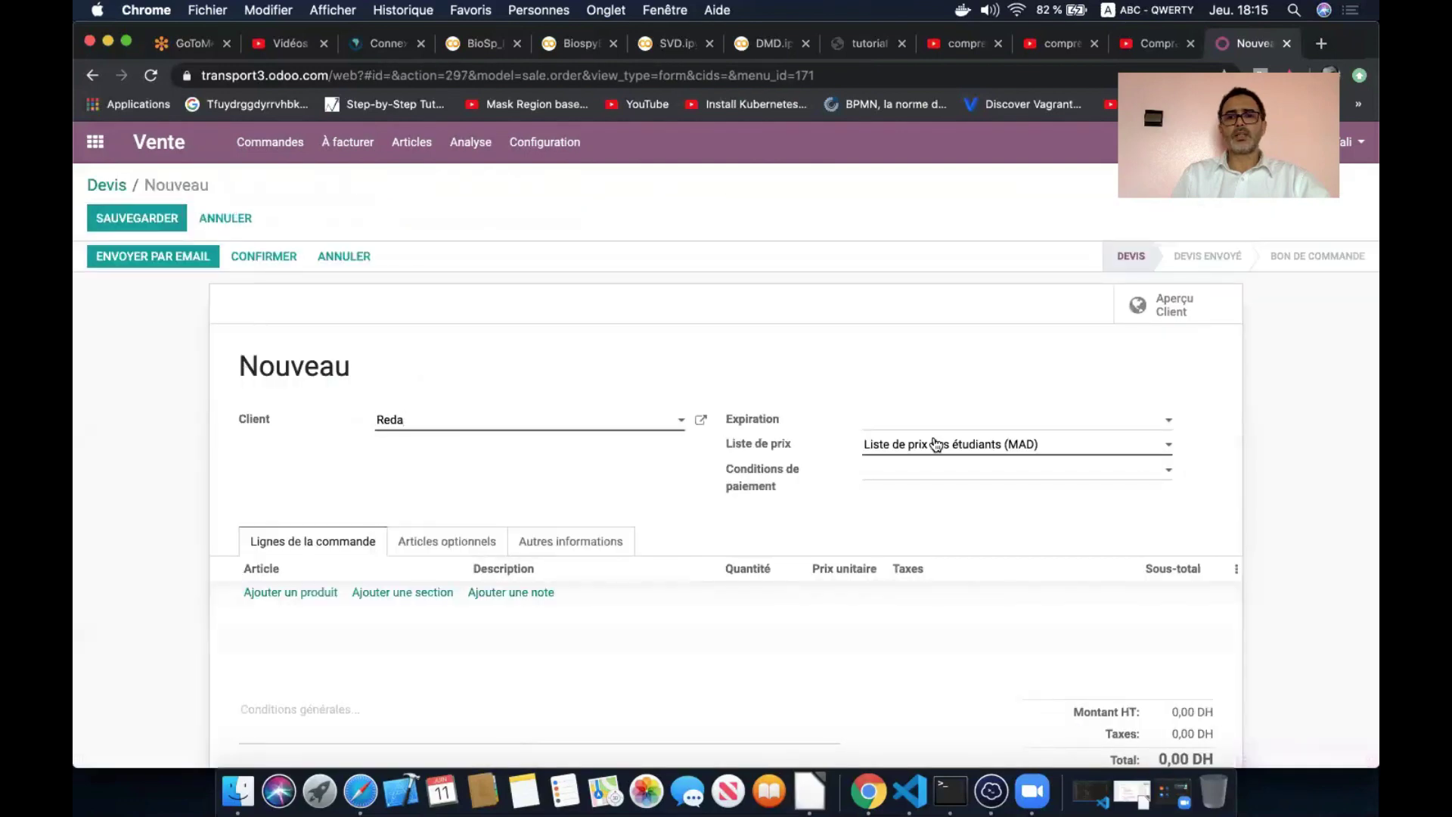
left_click(940, 444)
left_click(946, 495)
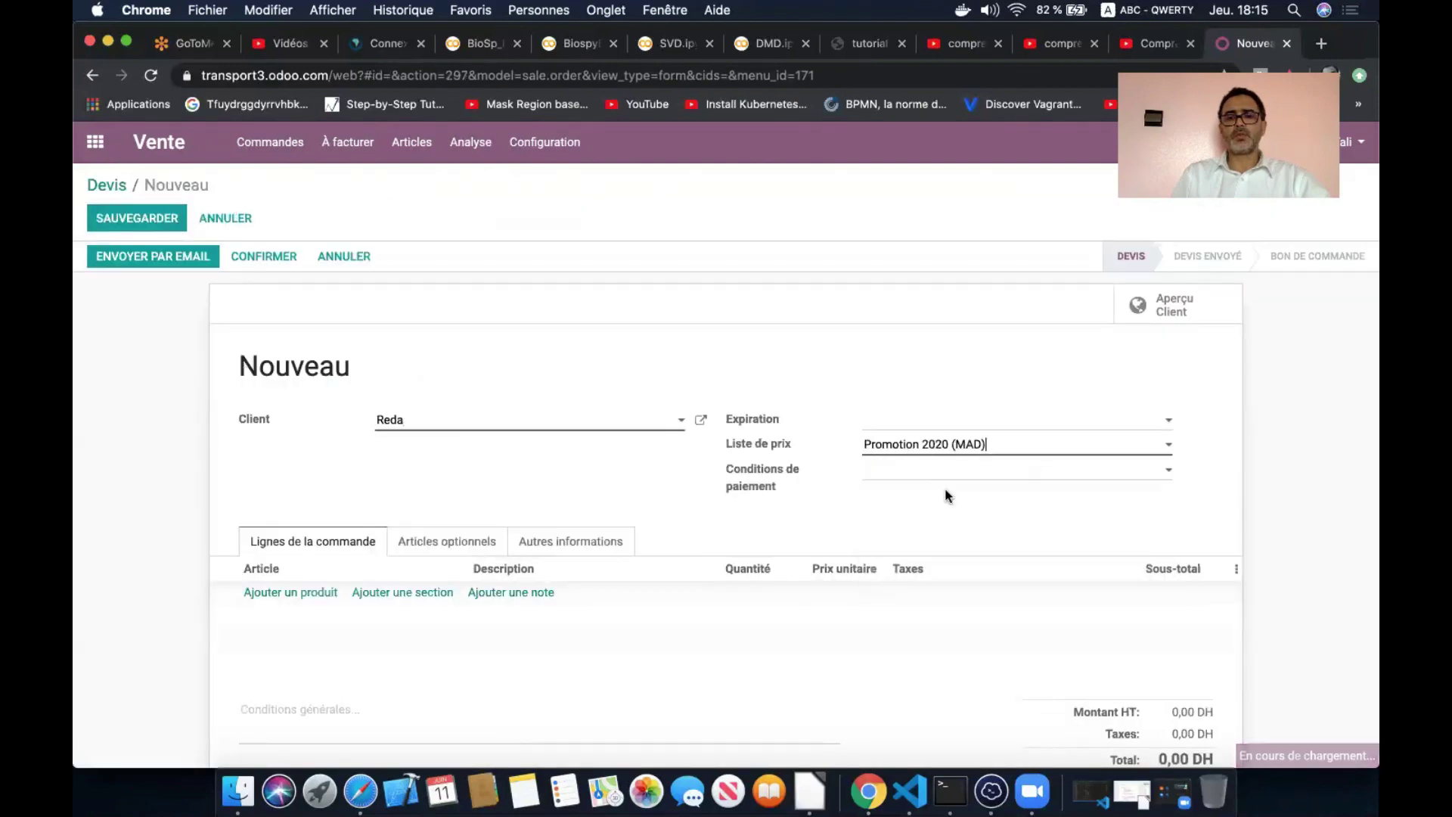
Add Table as a product line on the new quotation.
left_click(324, 594)
left_click(321, 594)
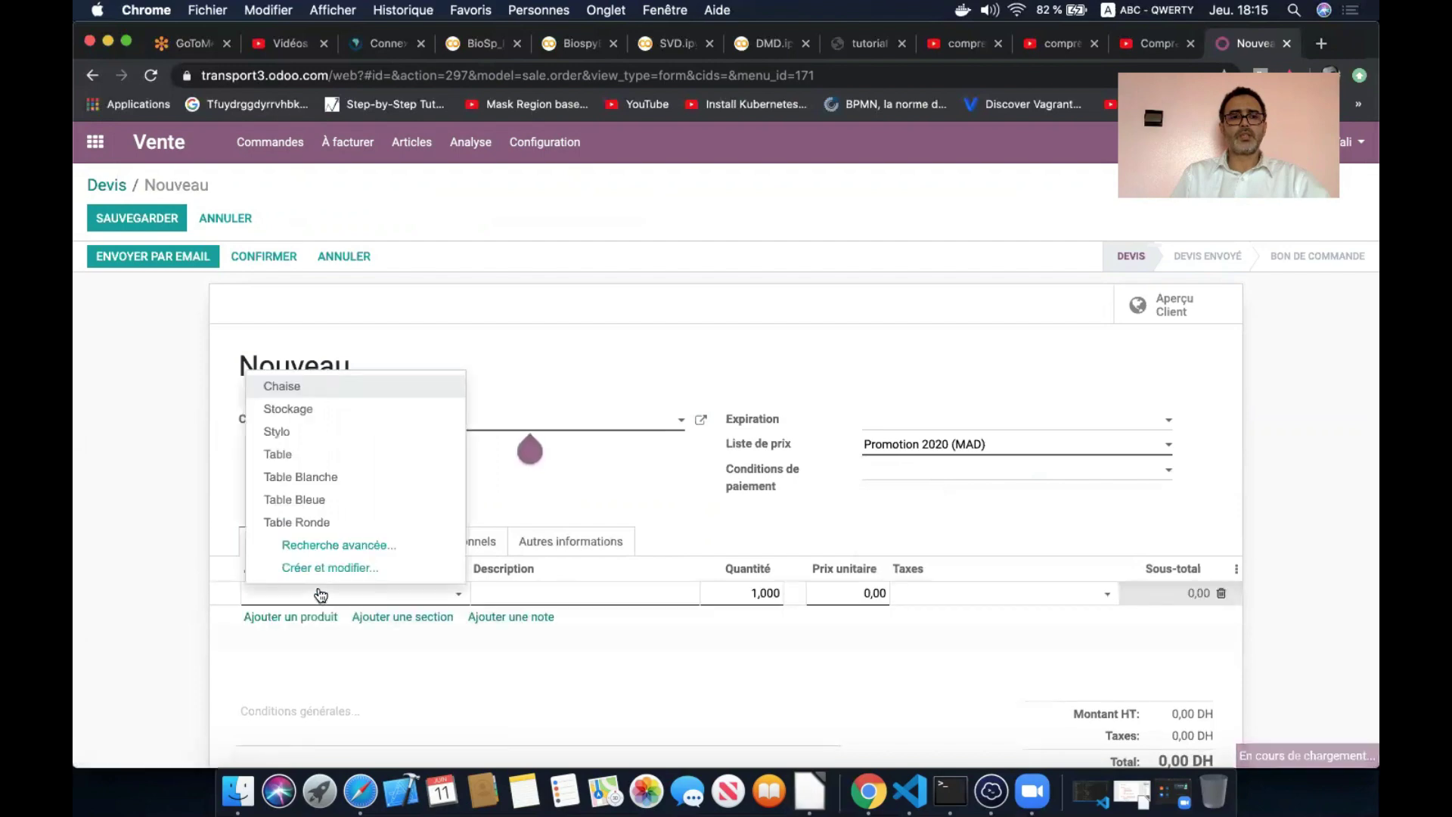
left_click(325, 454)
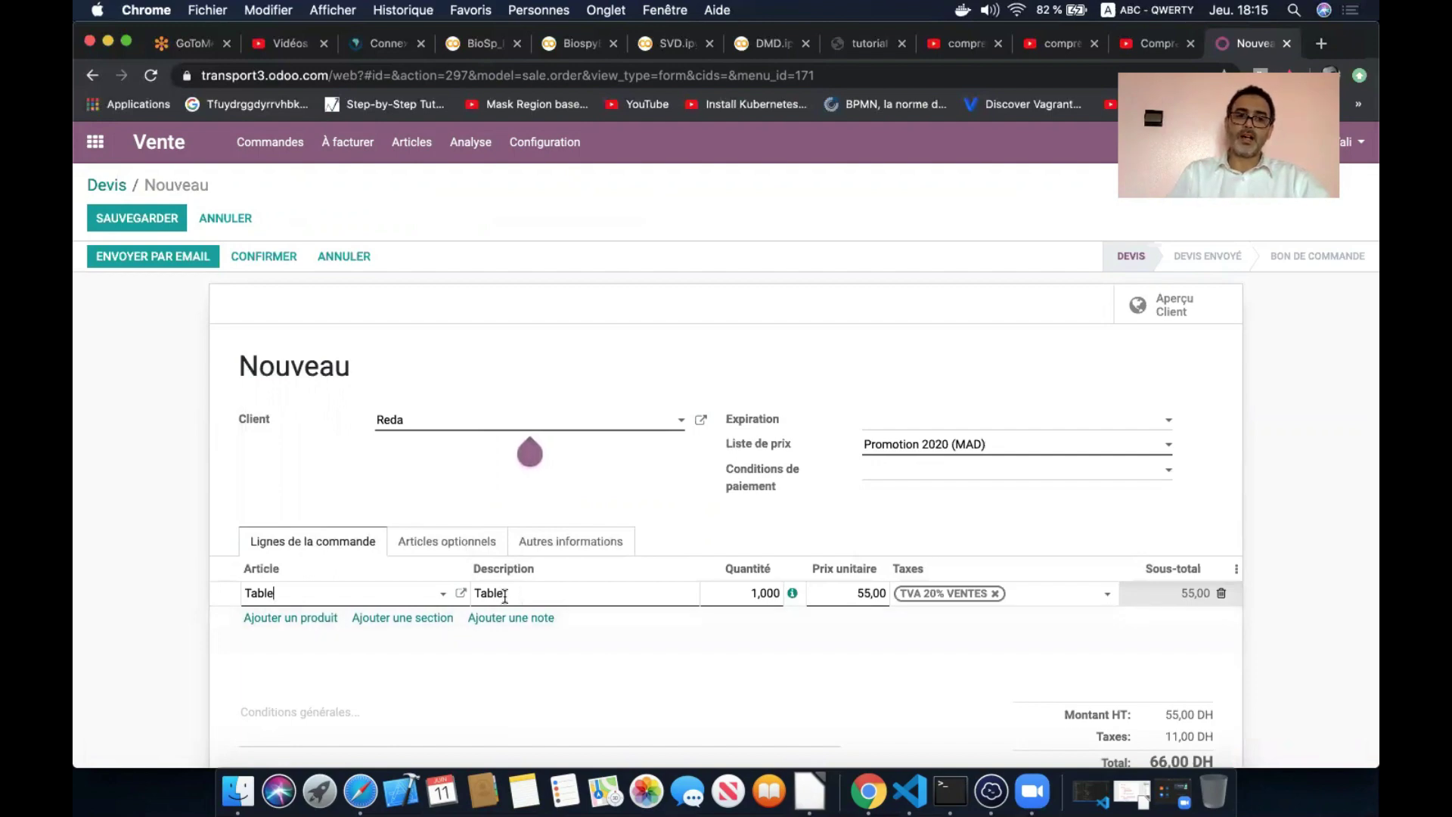
Check the cost on Table's product record, close the record without saving, and cancel the quotation.
left_click(461, 595)
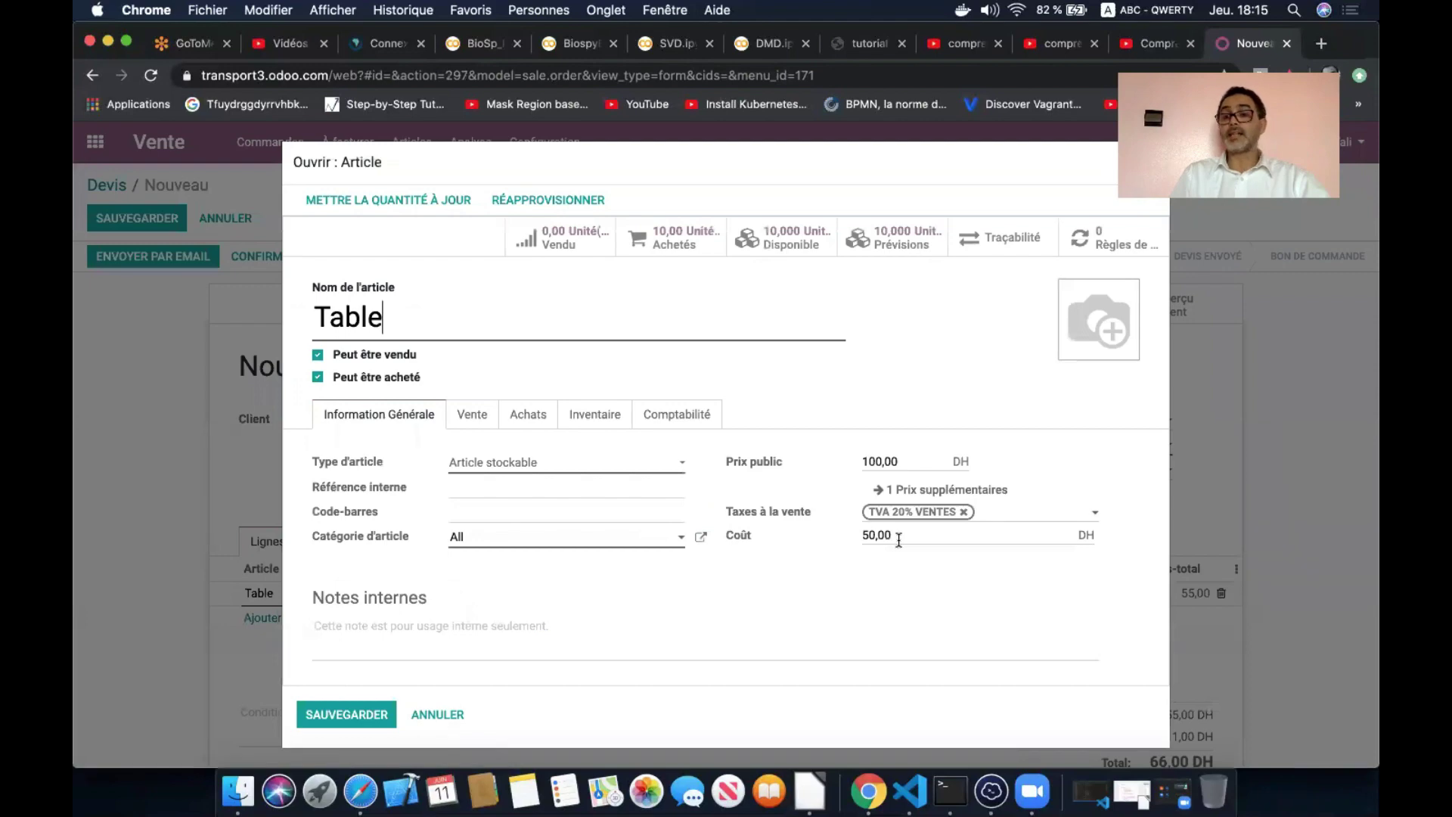
left_click(898, 537)
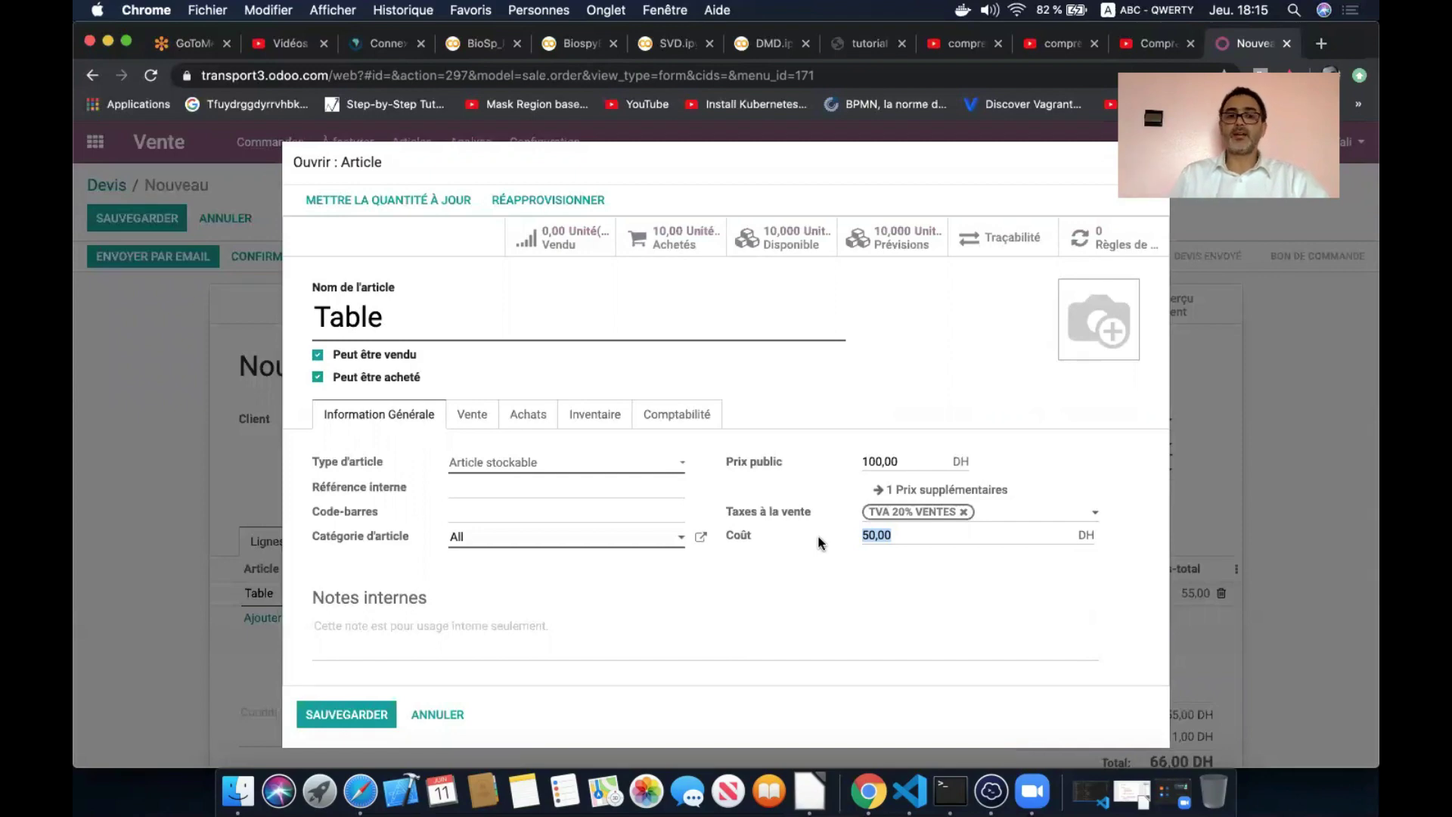
left_click(448, 715)
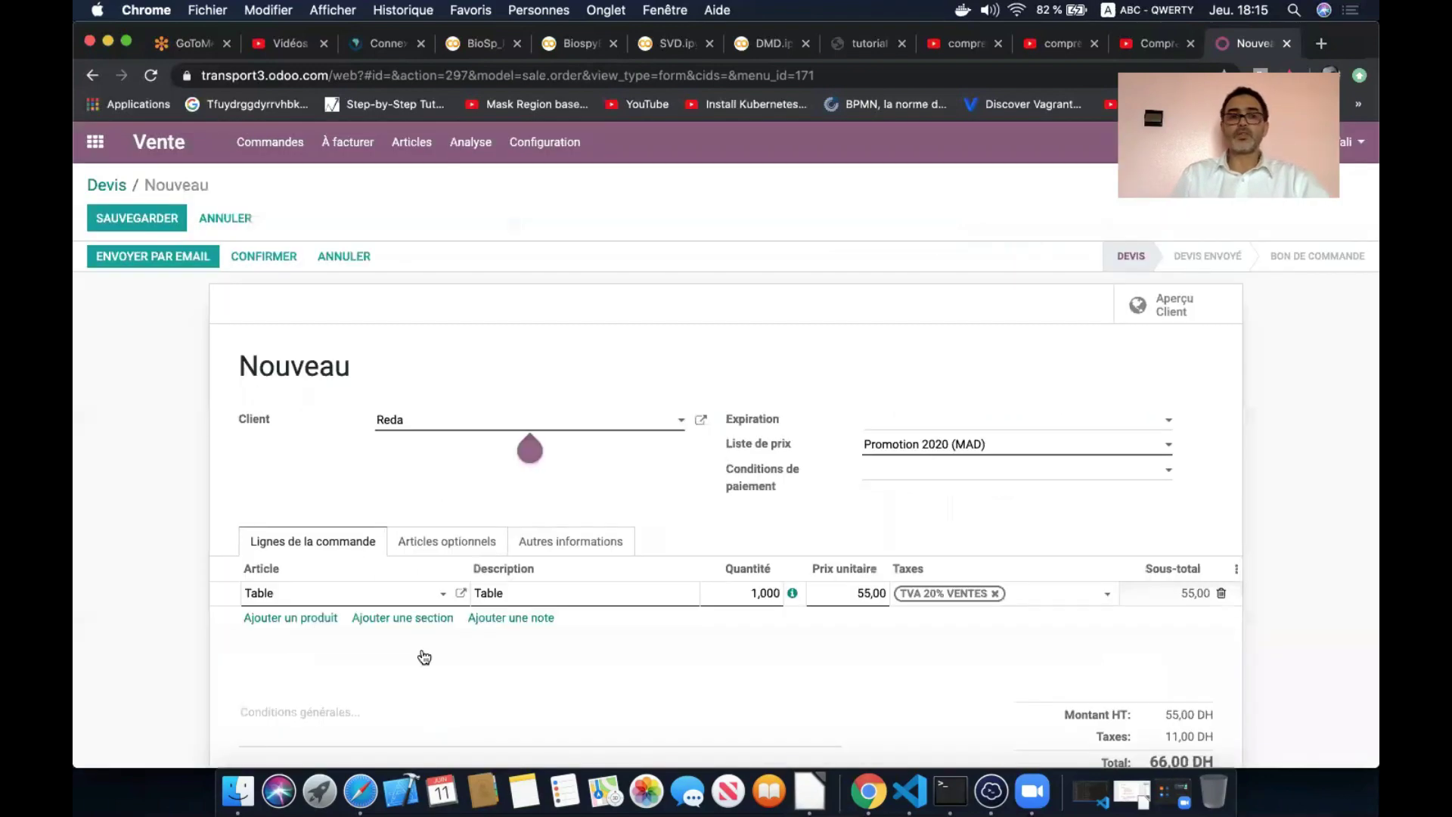
left_click(348, 255)
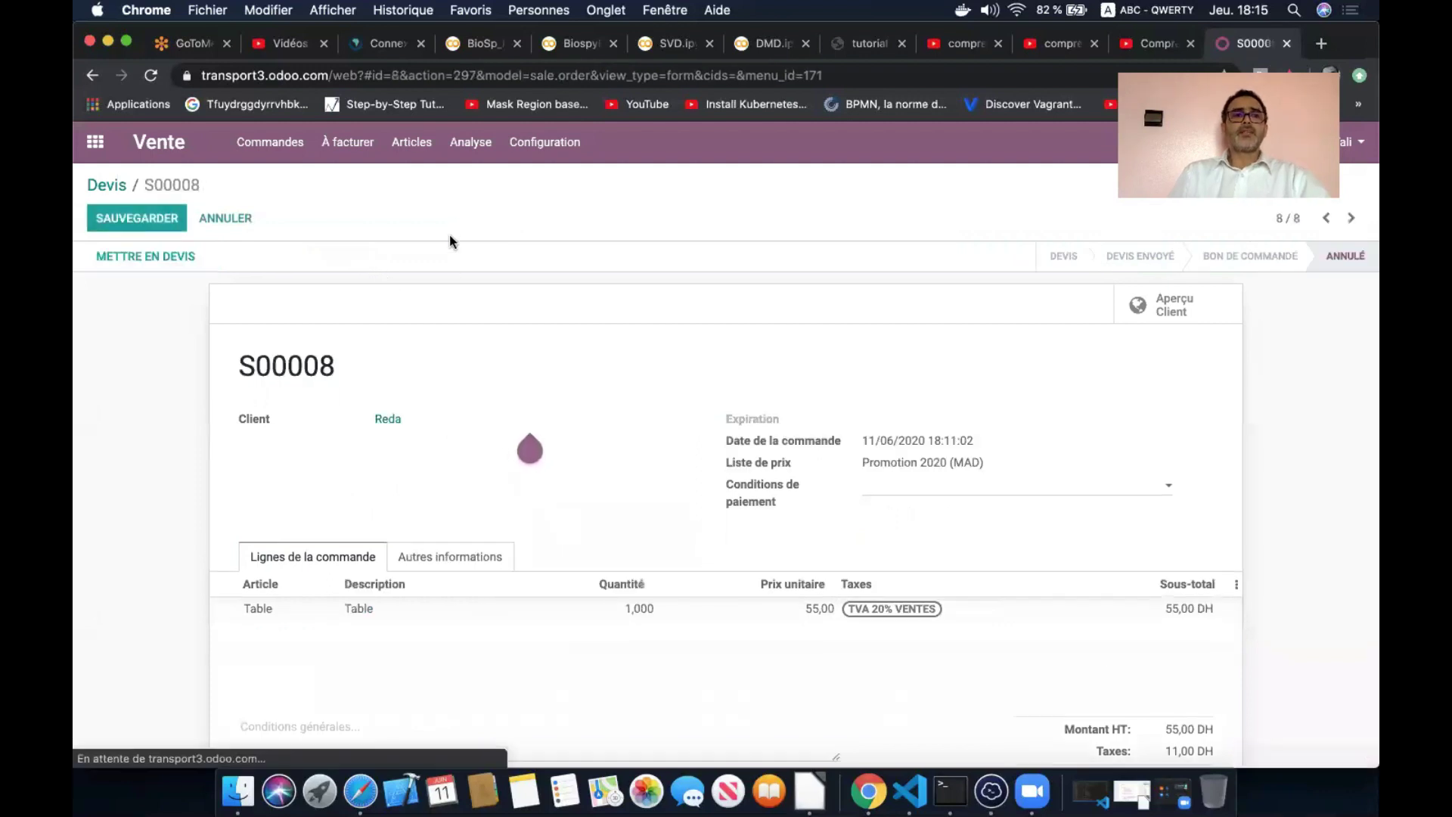
Examine the minimum and maximum margin fields in the Promotion 2020 price list's Table rule, closing the rule and list without saving.
left_click(411, 142)
left_click(423, 202)
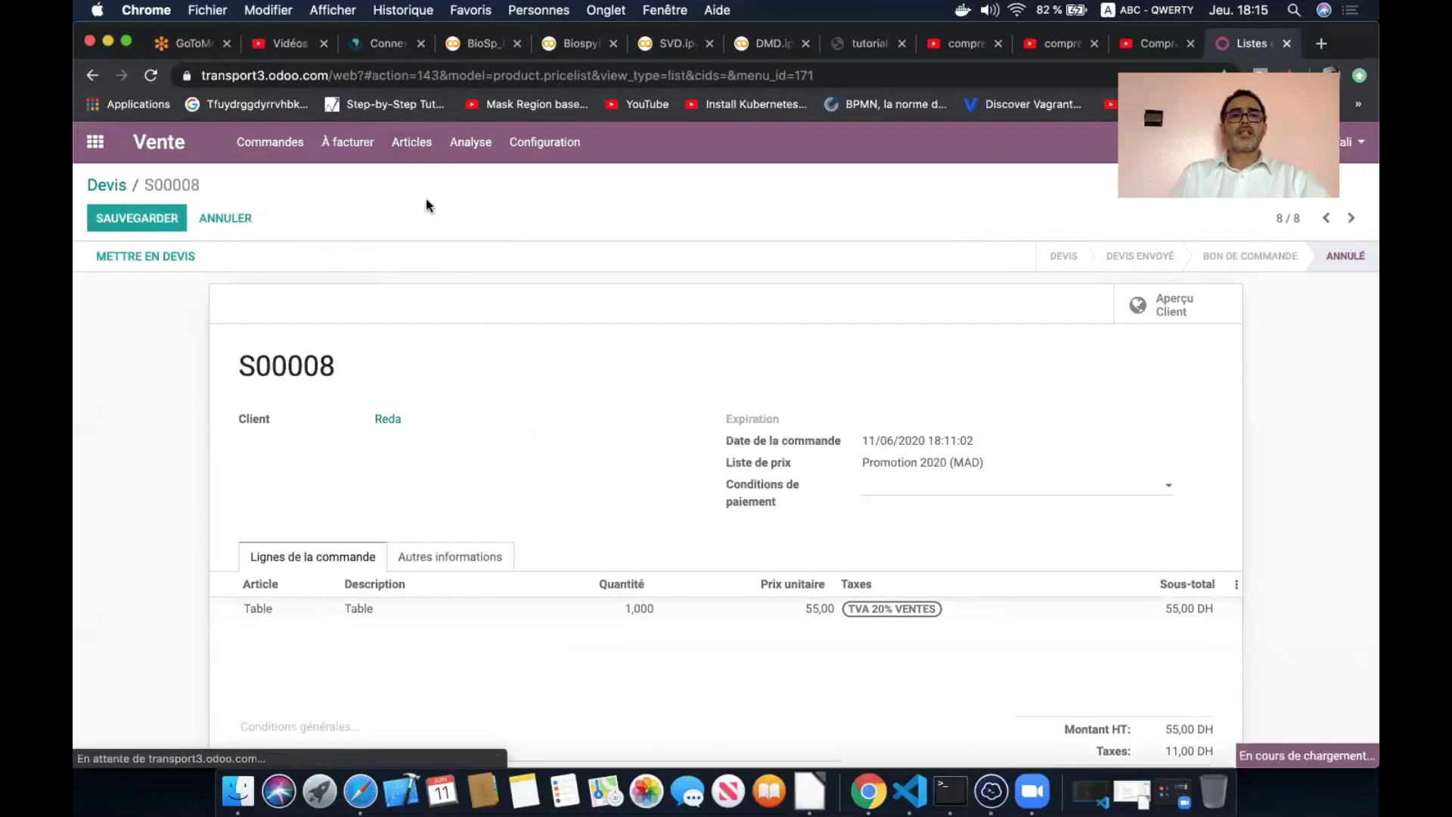
left_click(218, 330)
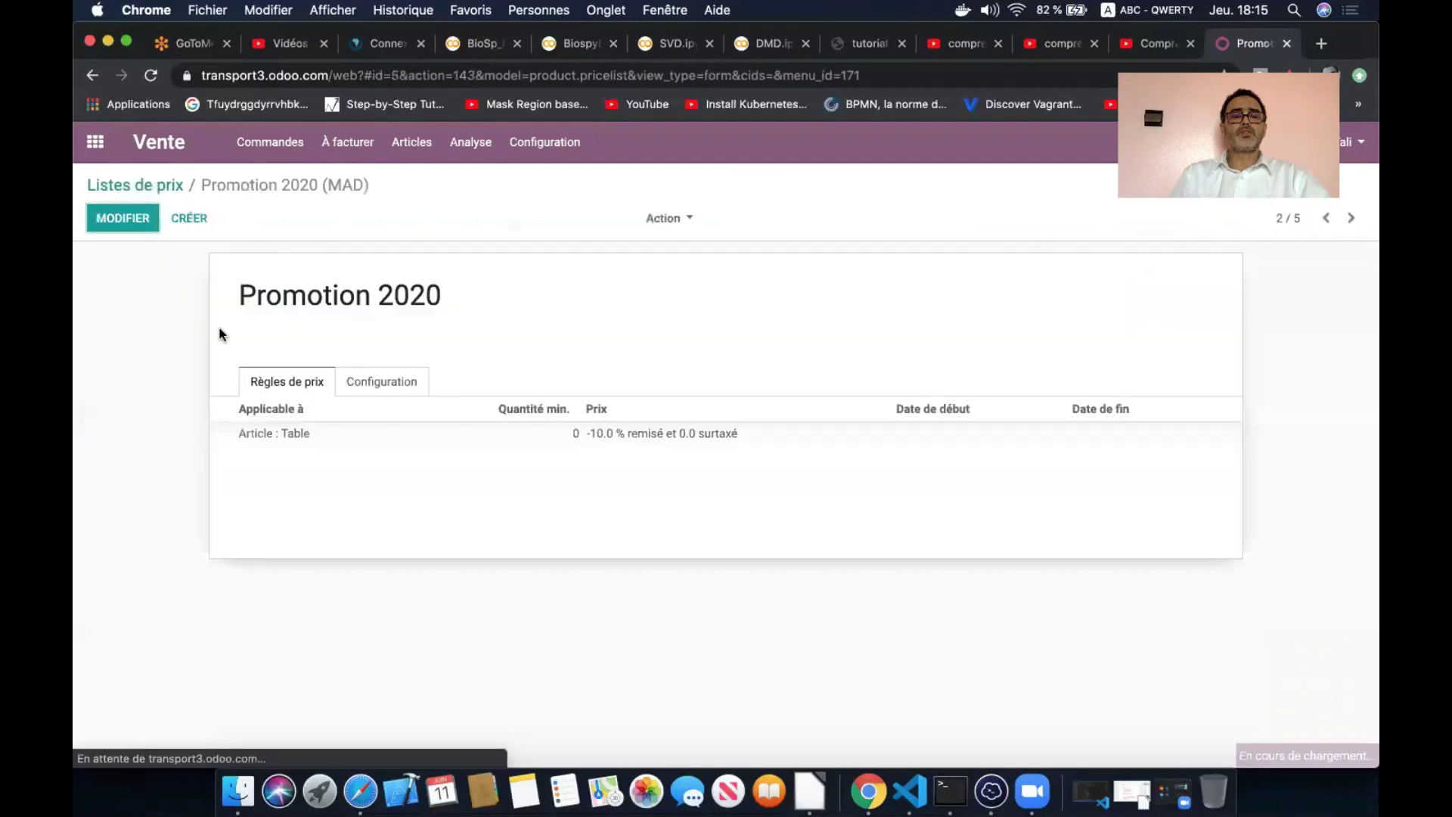
left_click(142, 225)
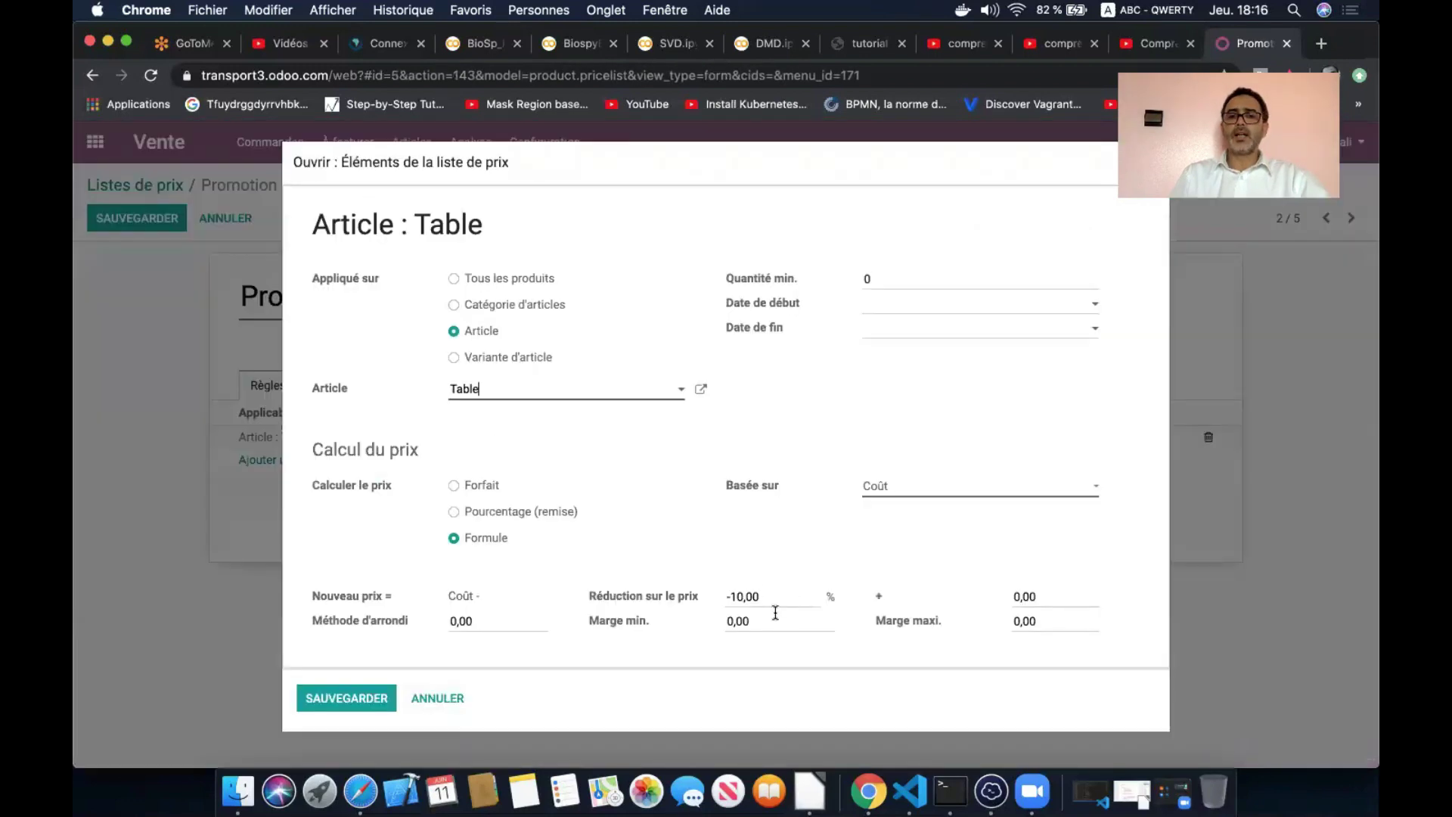
left_click(784, 617)
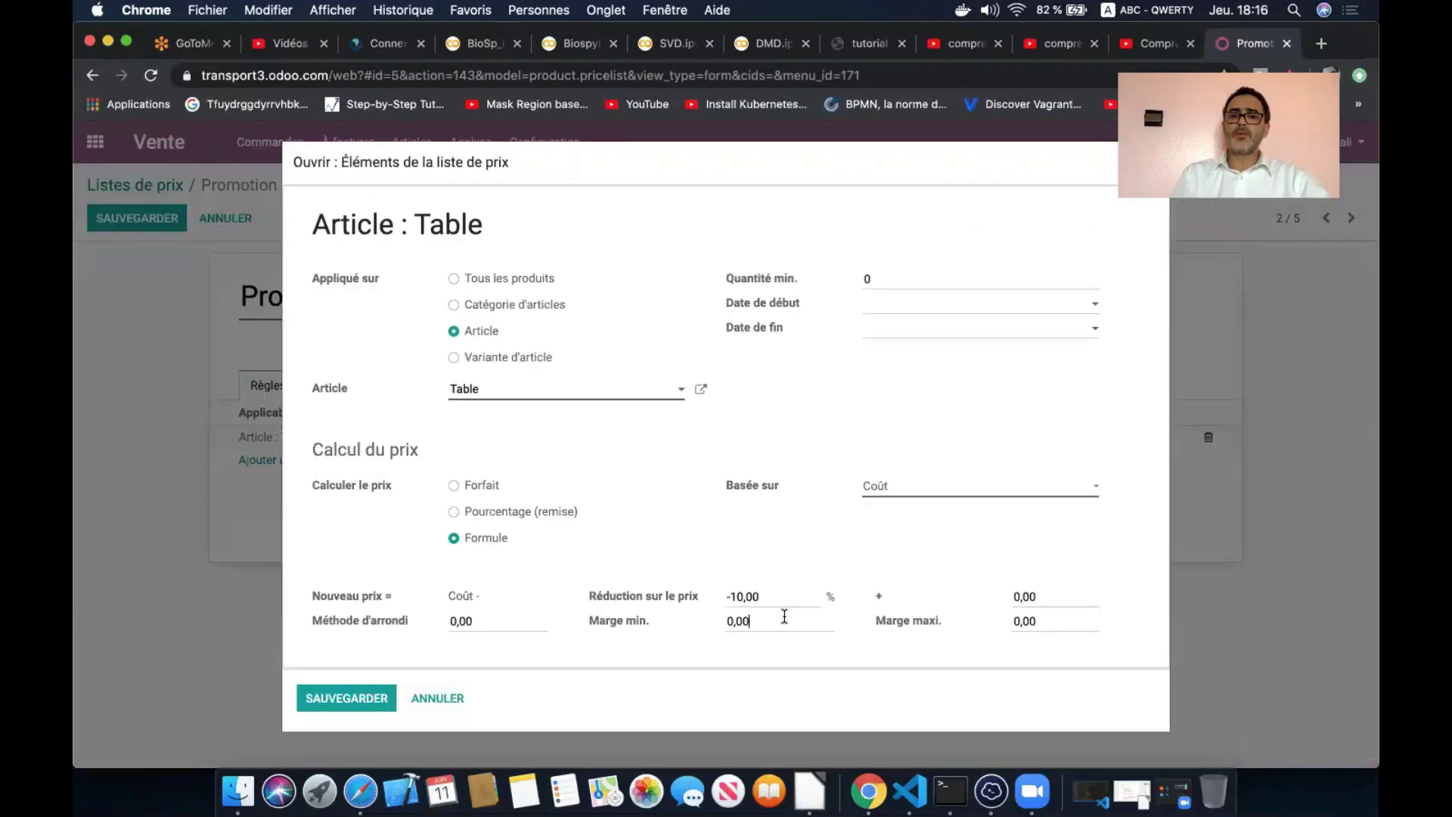
left_click_drag(785, 617, 717, 622)
left_click(1103, 615)
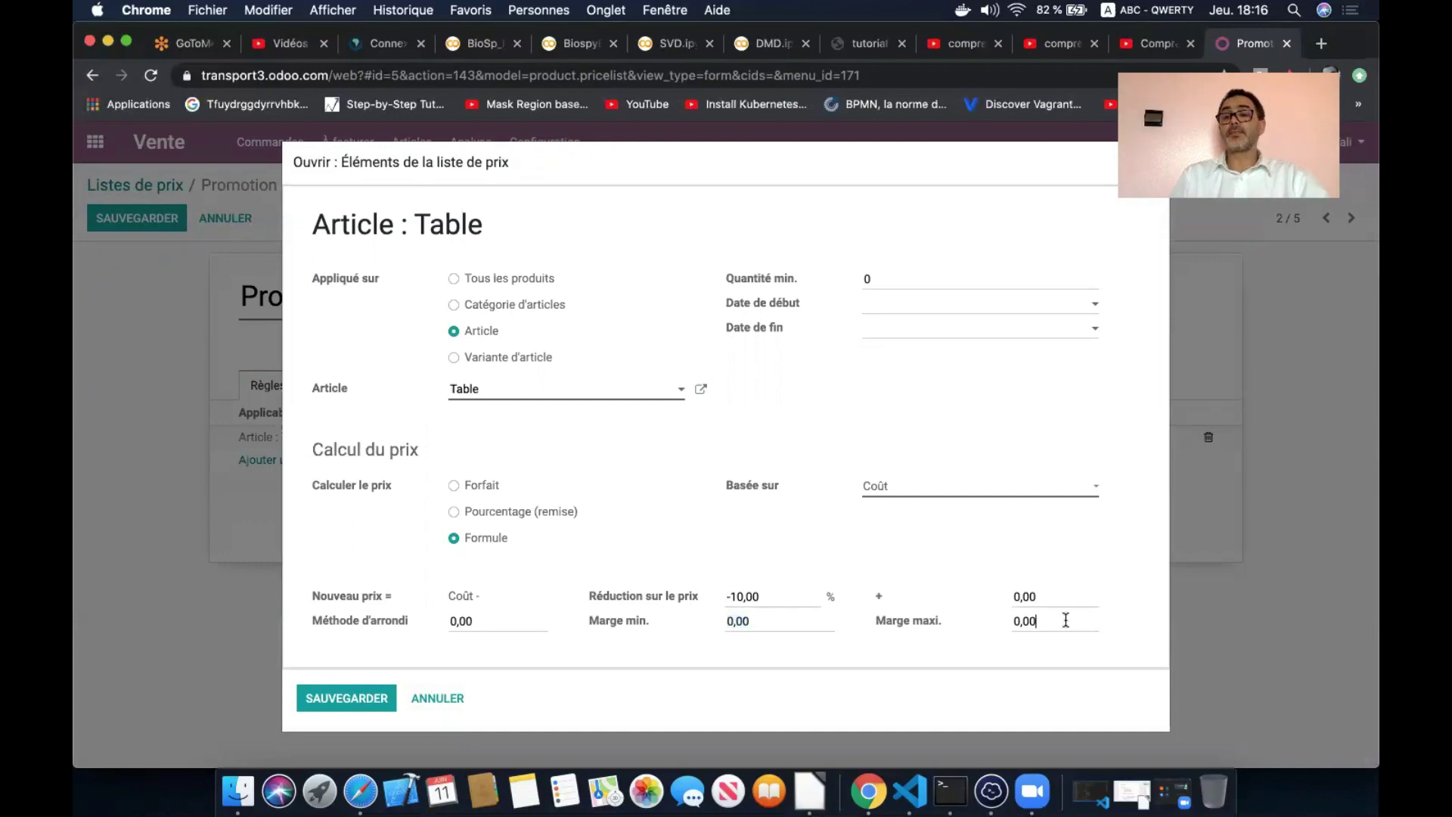
left_click(1066, 619)
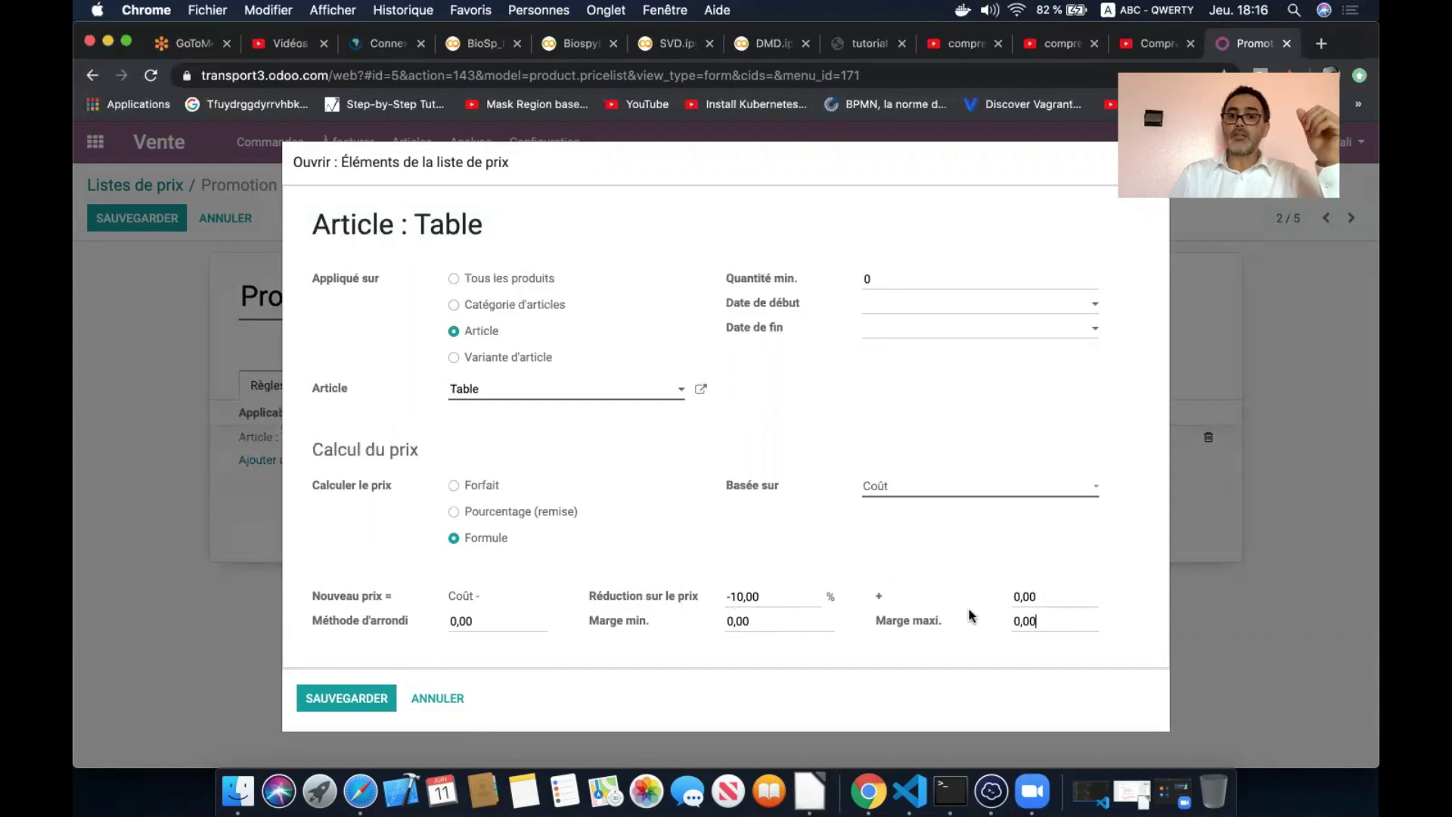
left_click(1032, 621)
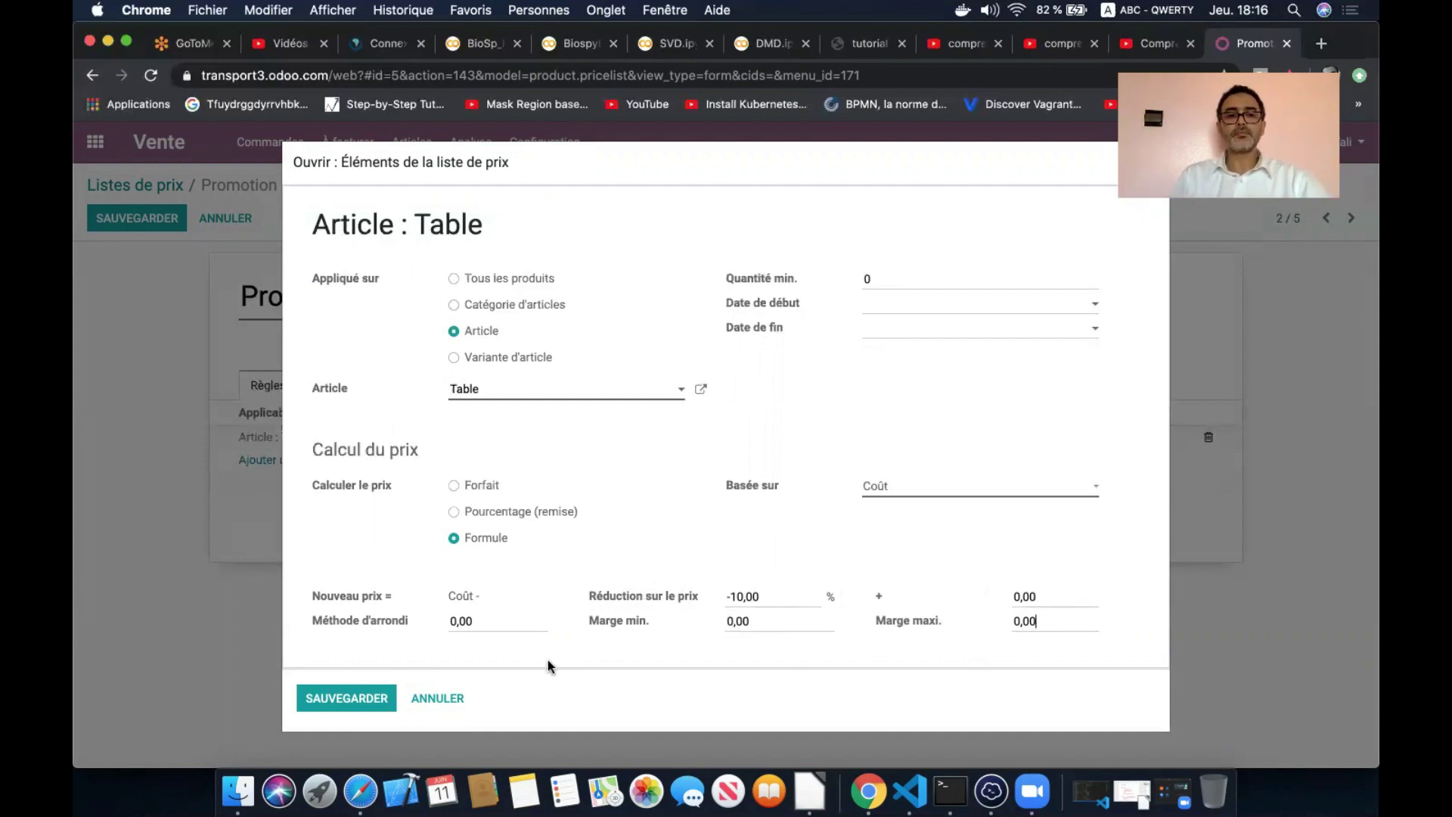
left_click(437, 700)
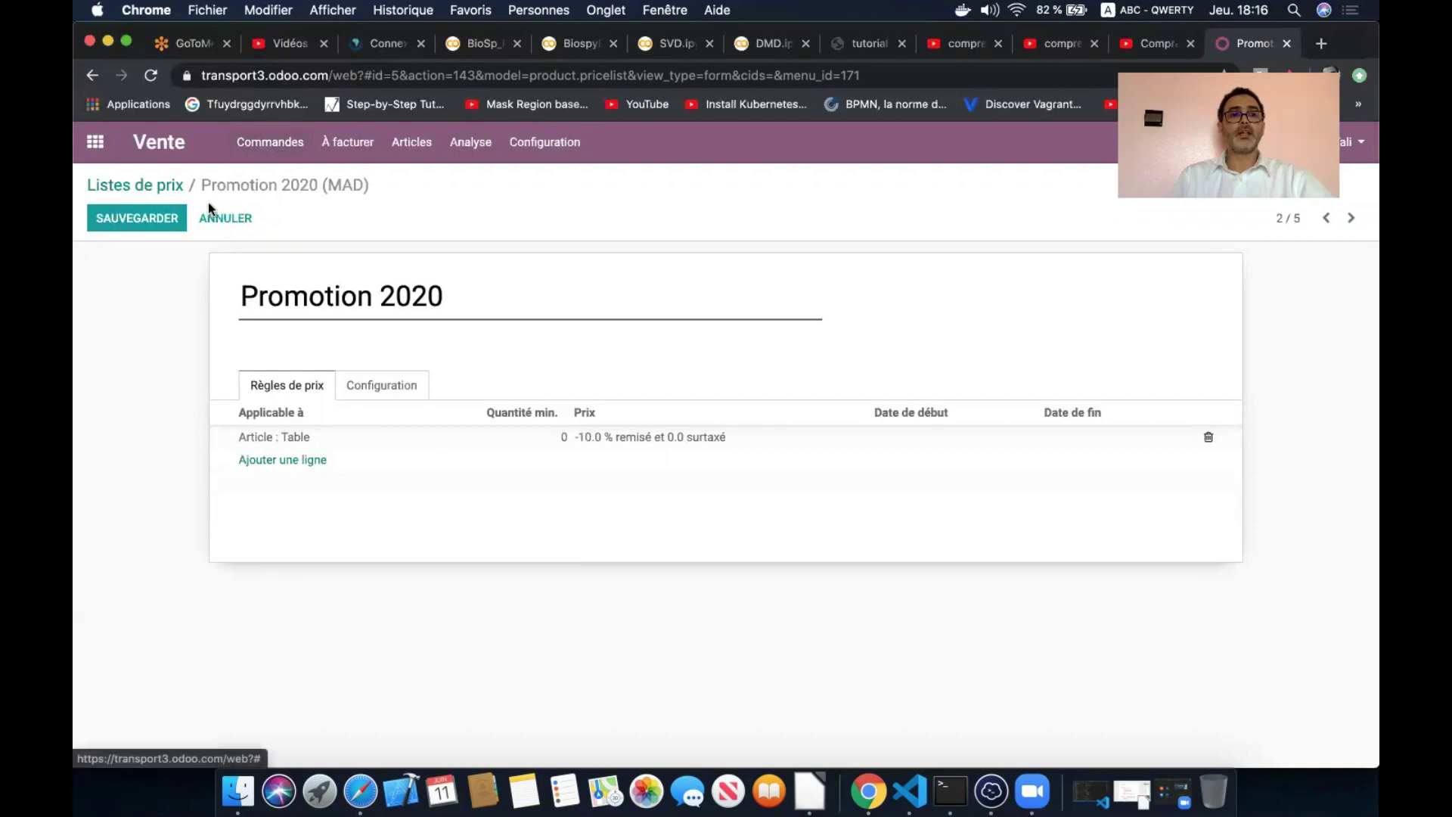
left_click(216, 220)
left_click(463, 261)
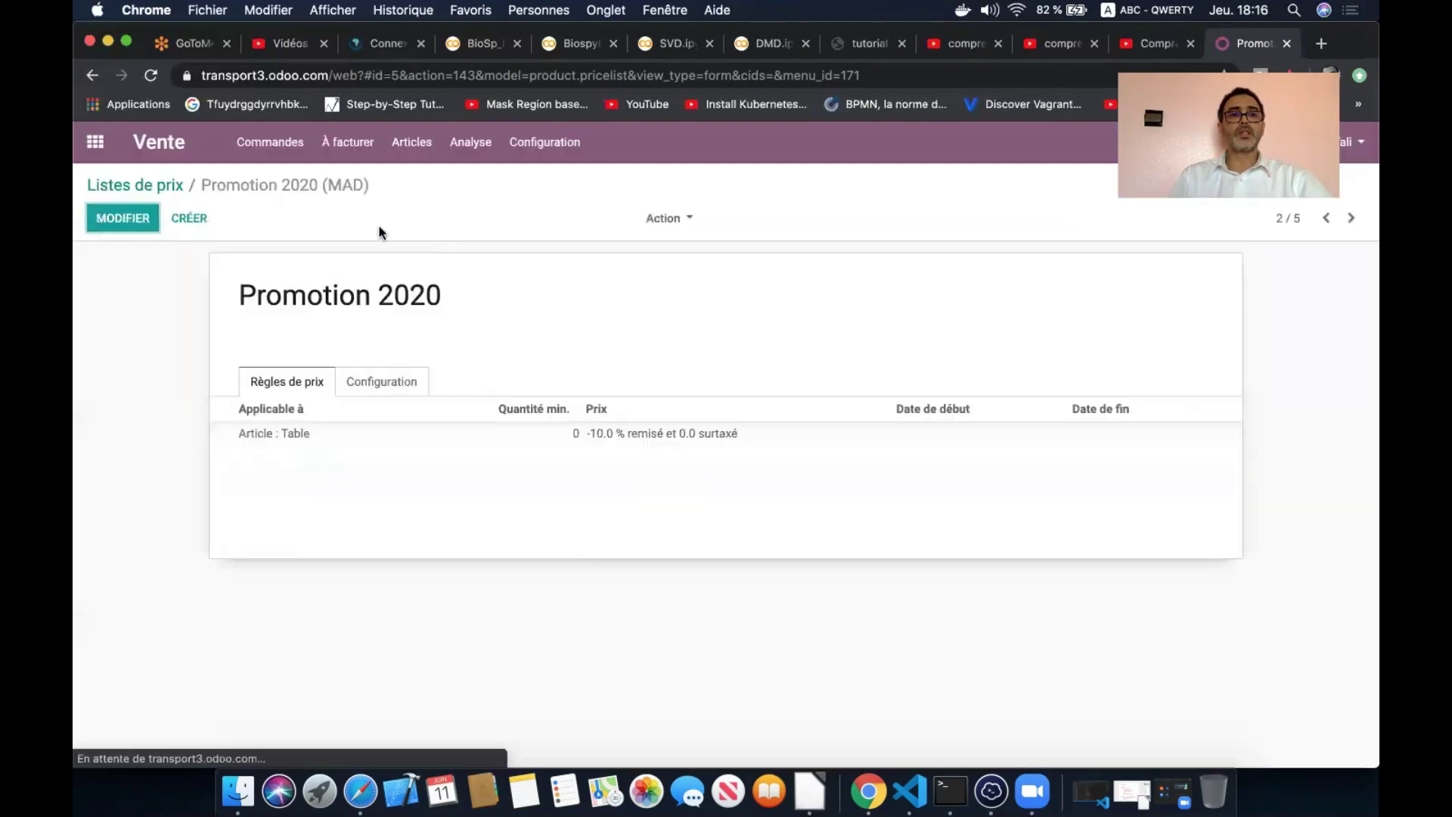
Base the Promotion 2020 Table rule on Prix de vente with a 10 % price reduction, saving the rule and the price list.
left_click(270, 142)
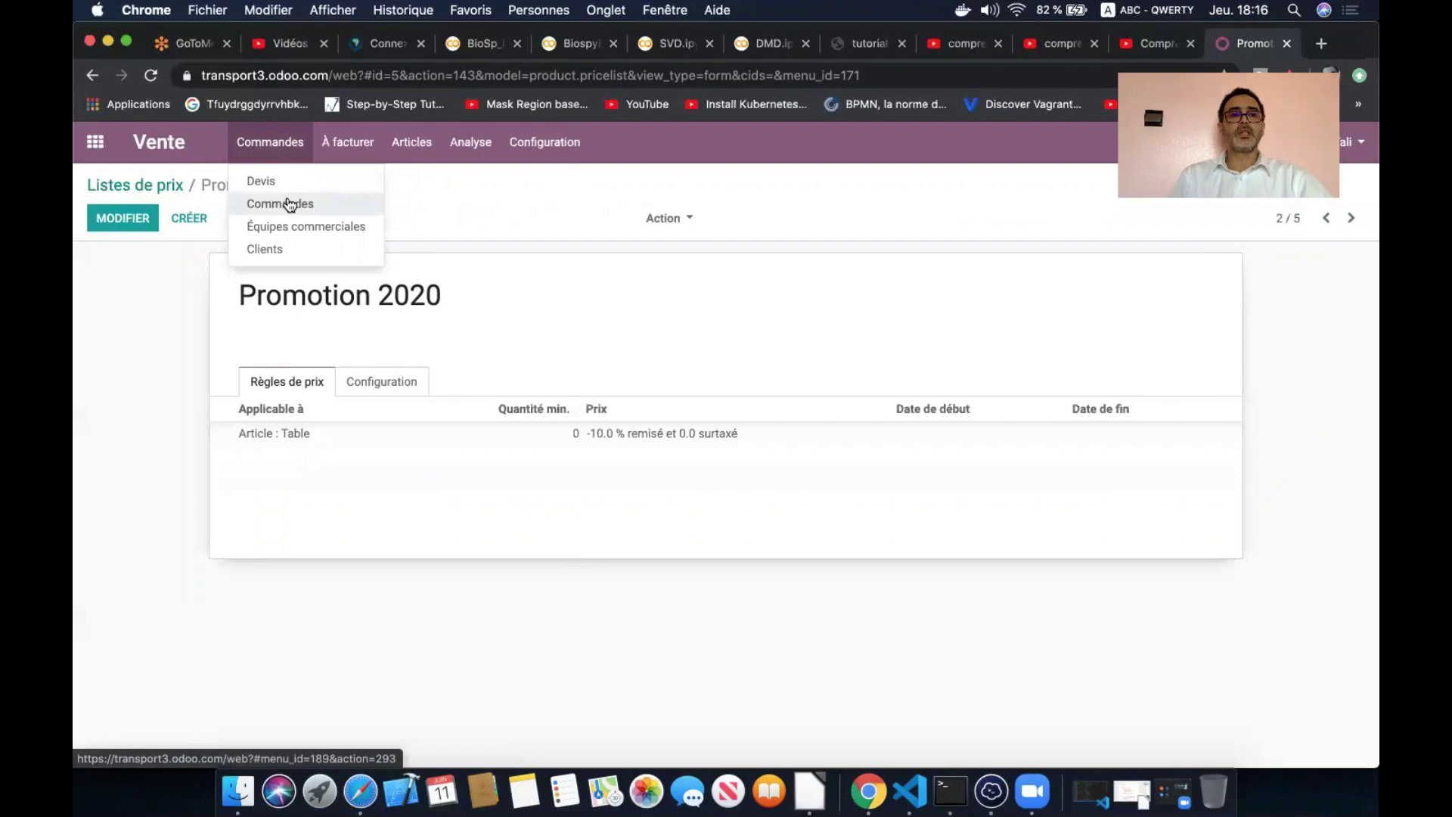
mouse_move(411, 144)
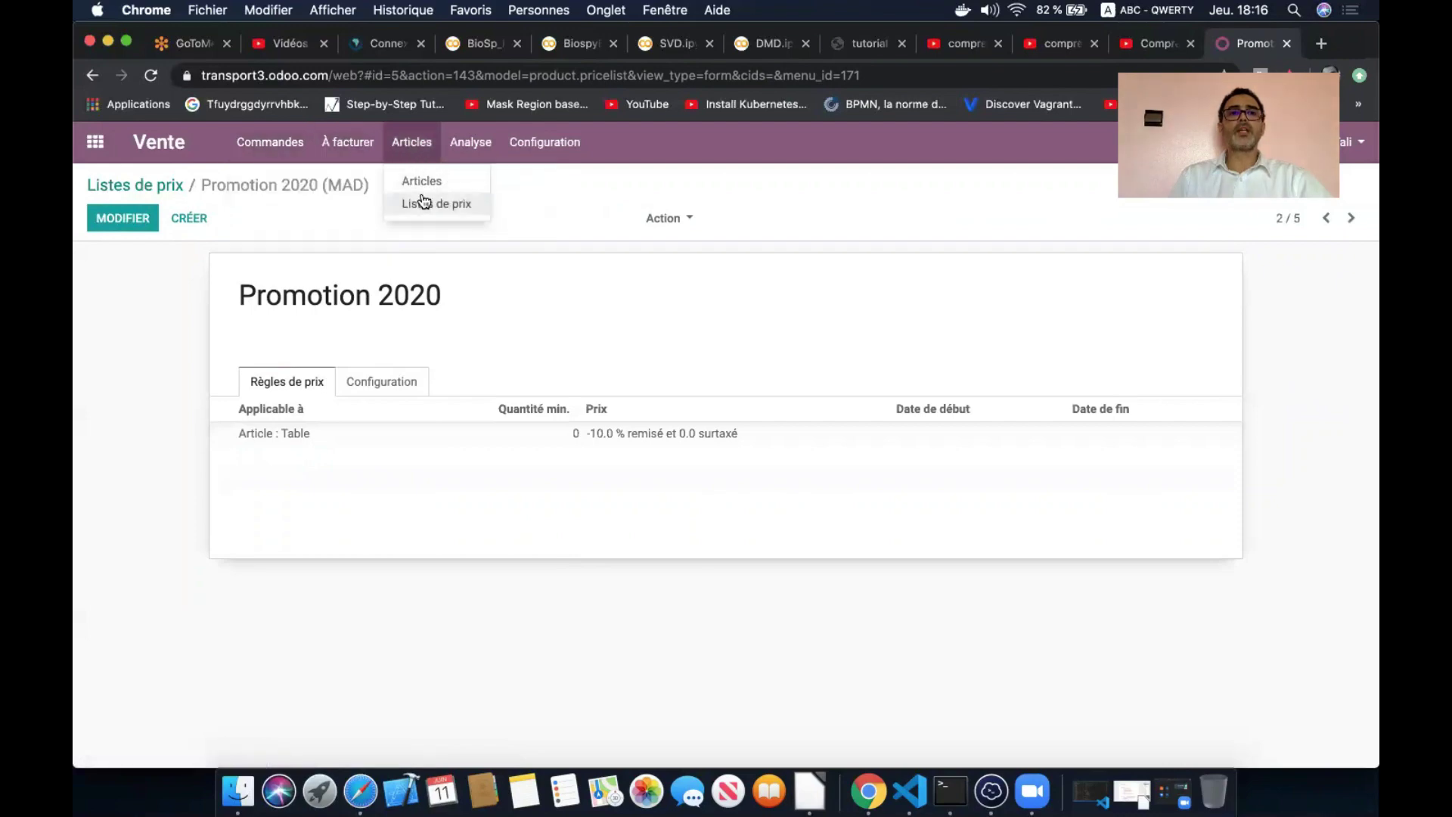
left_click(424, 203)
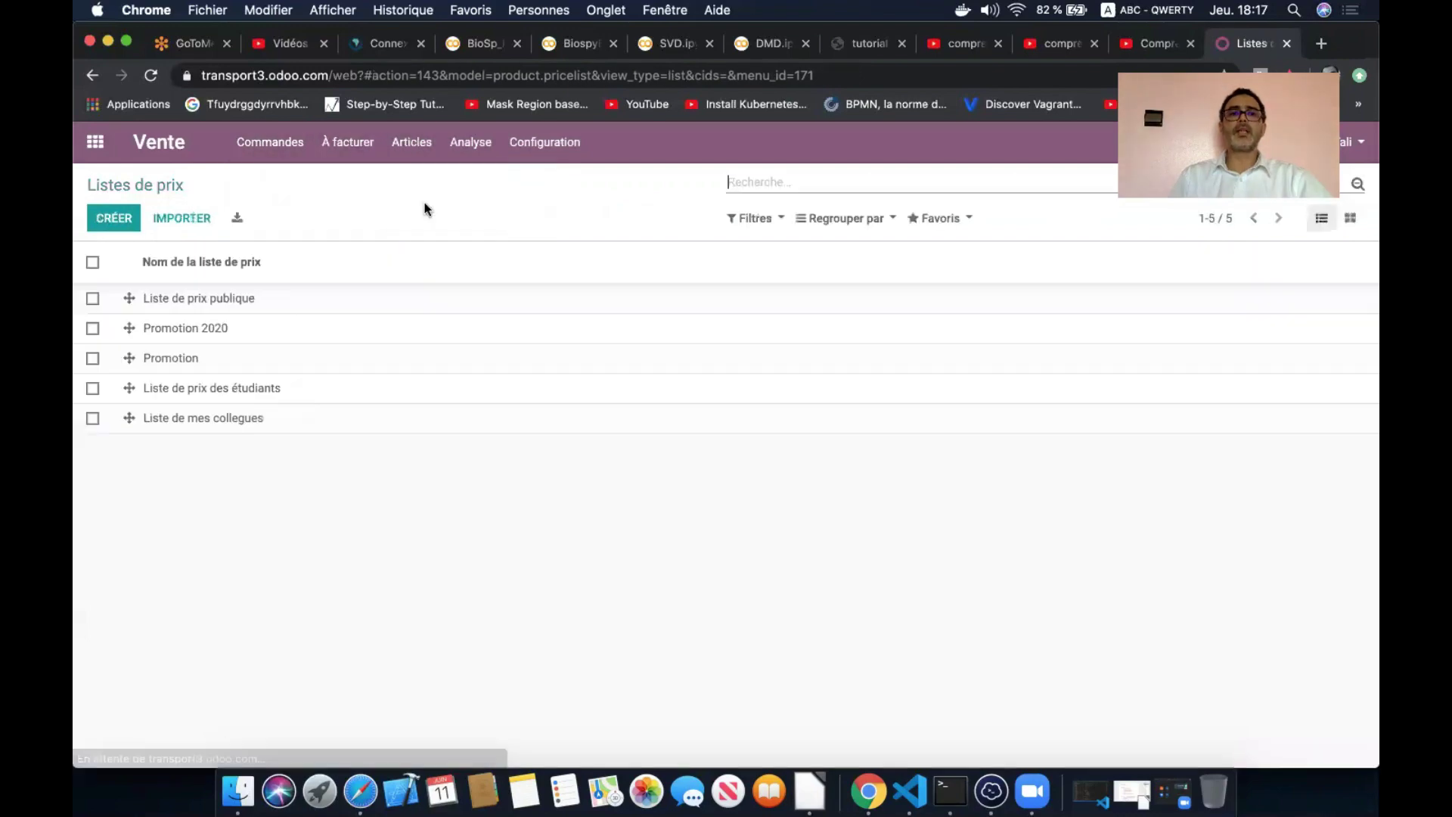
left_click(248, 337)
left_click(134, 225)
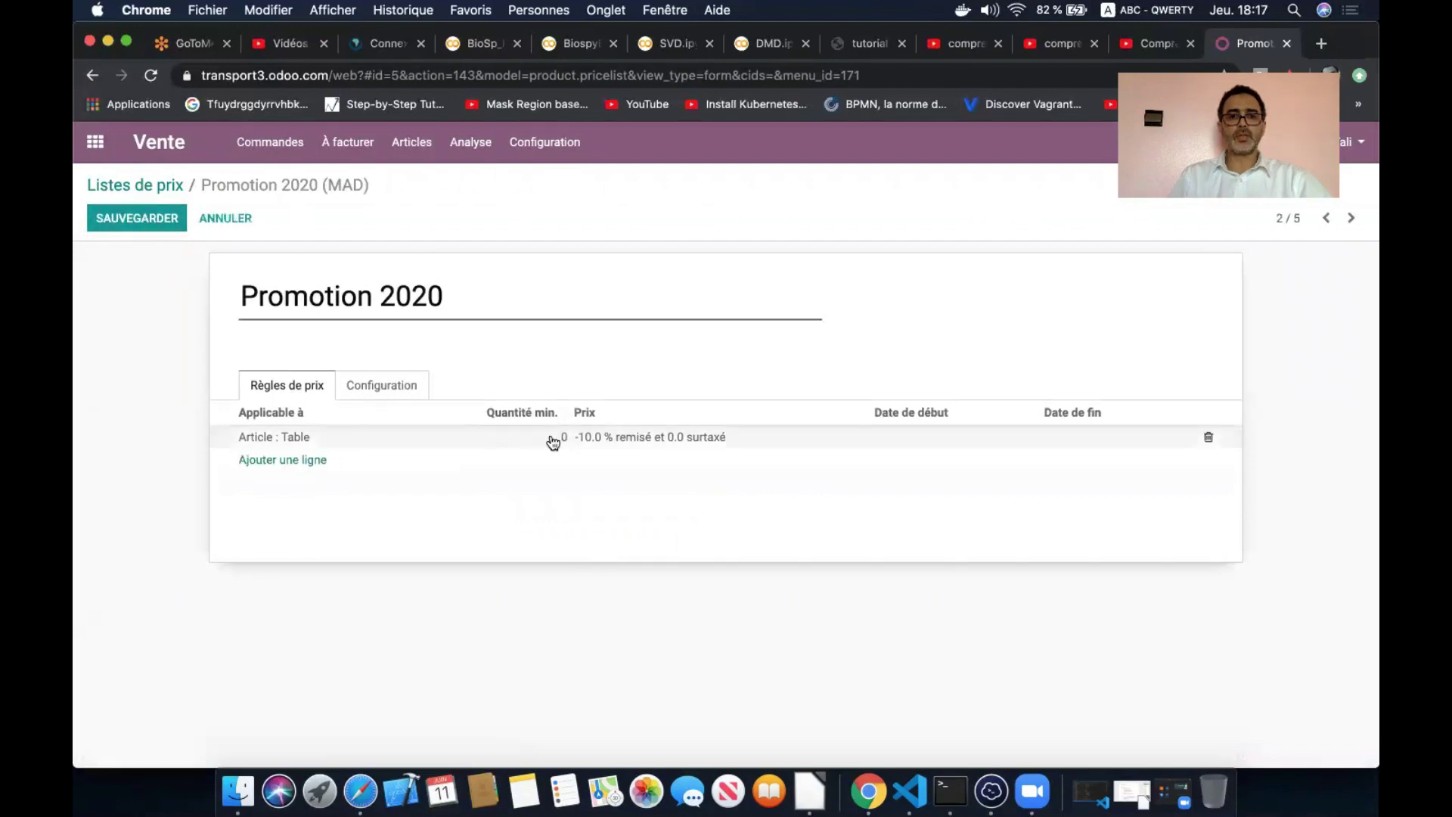
left_click(553, 438)
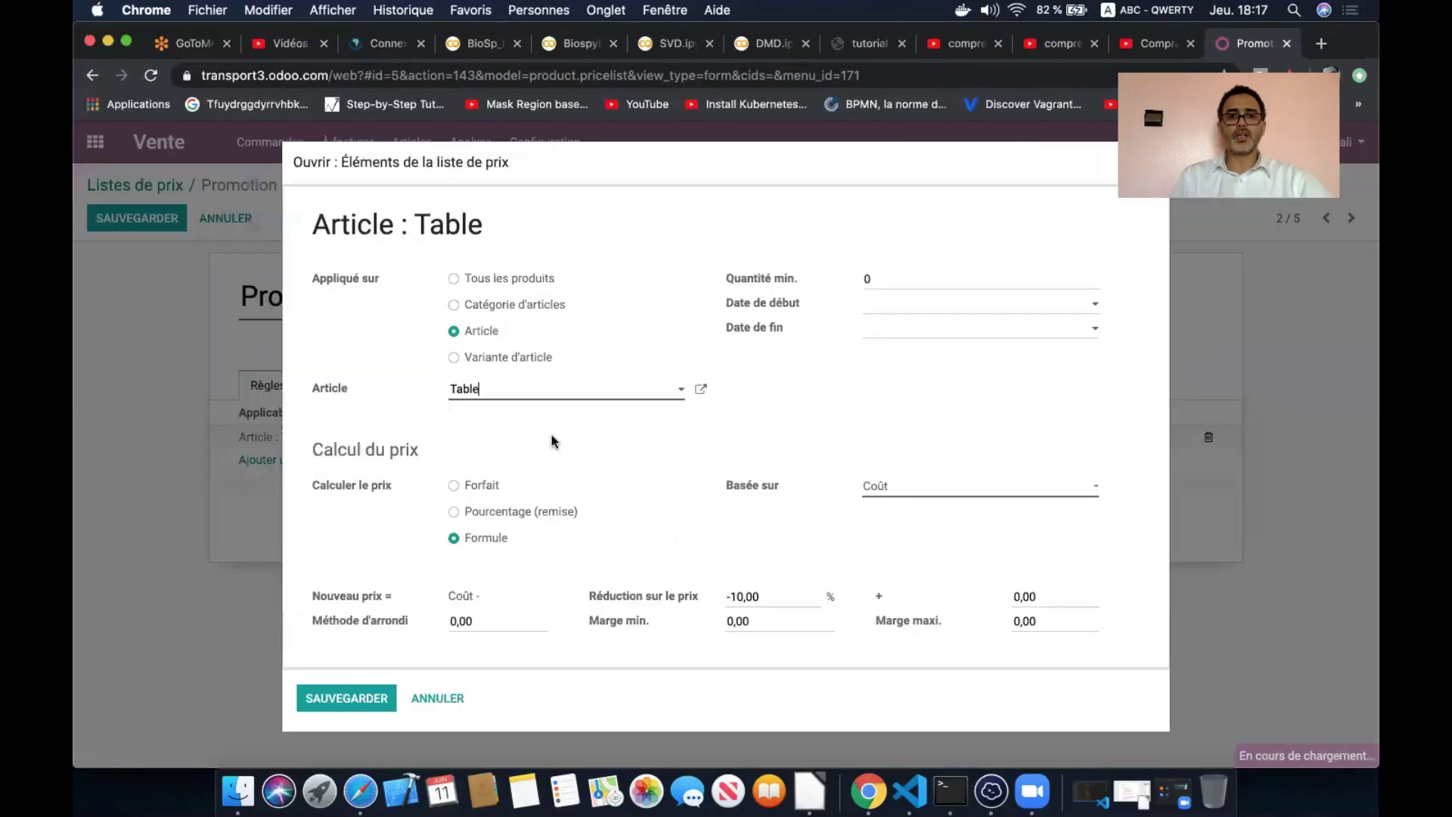
left_click(929, 496)
left_click(940, 466)
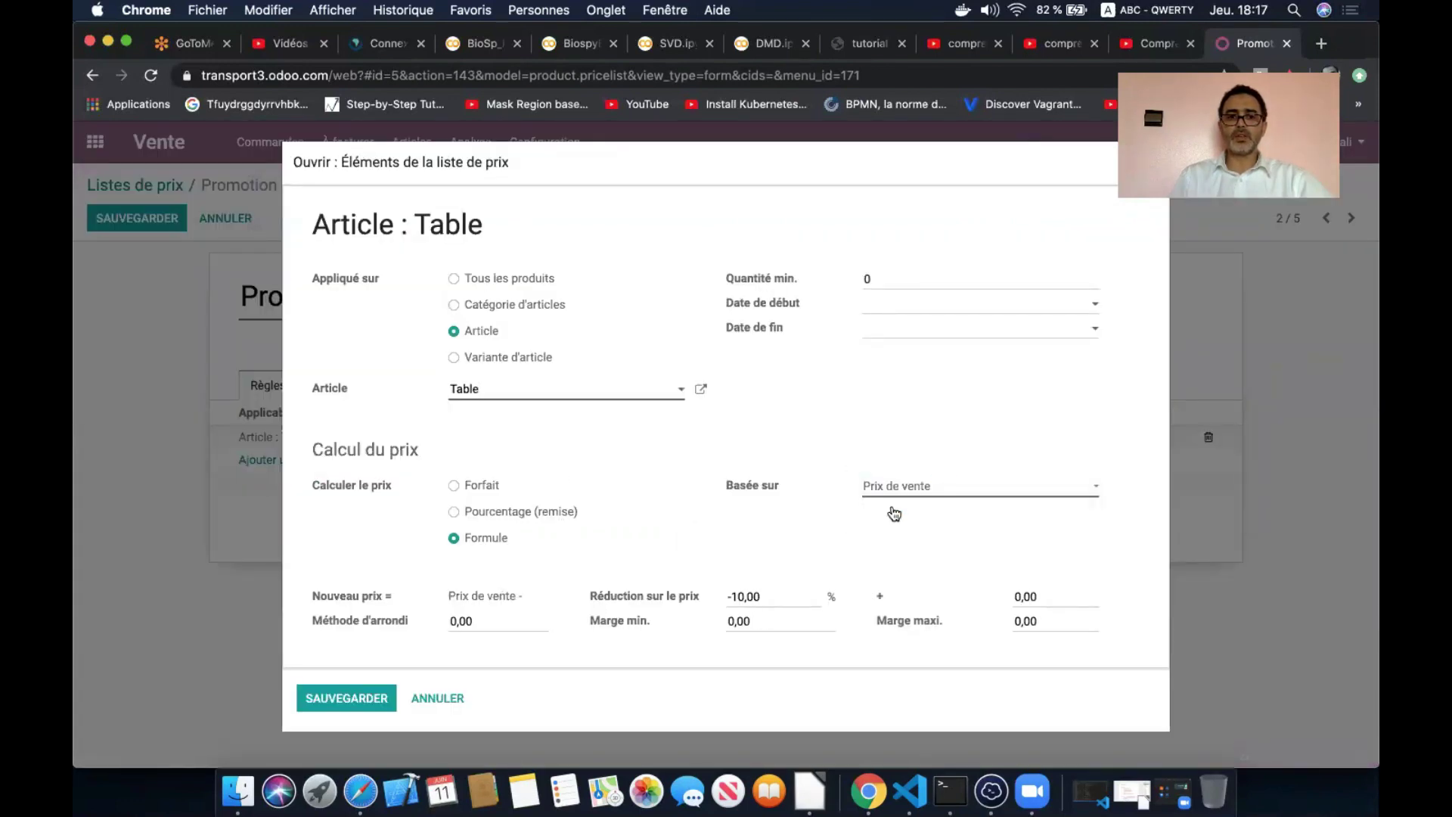
key("BackSpace")
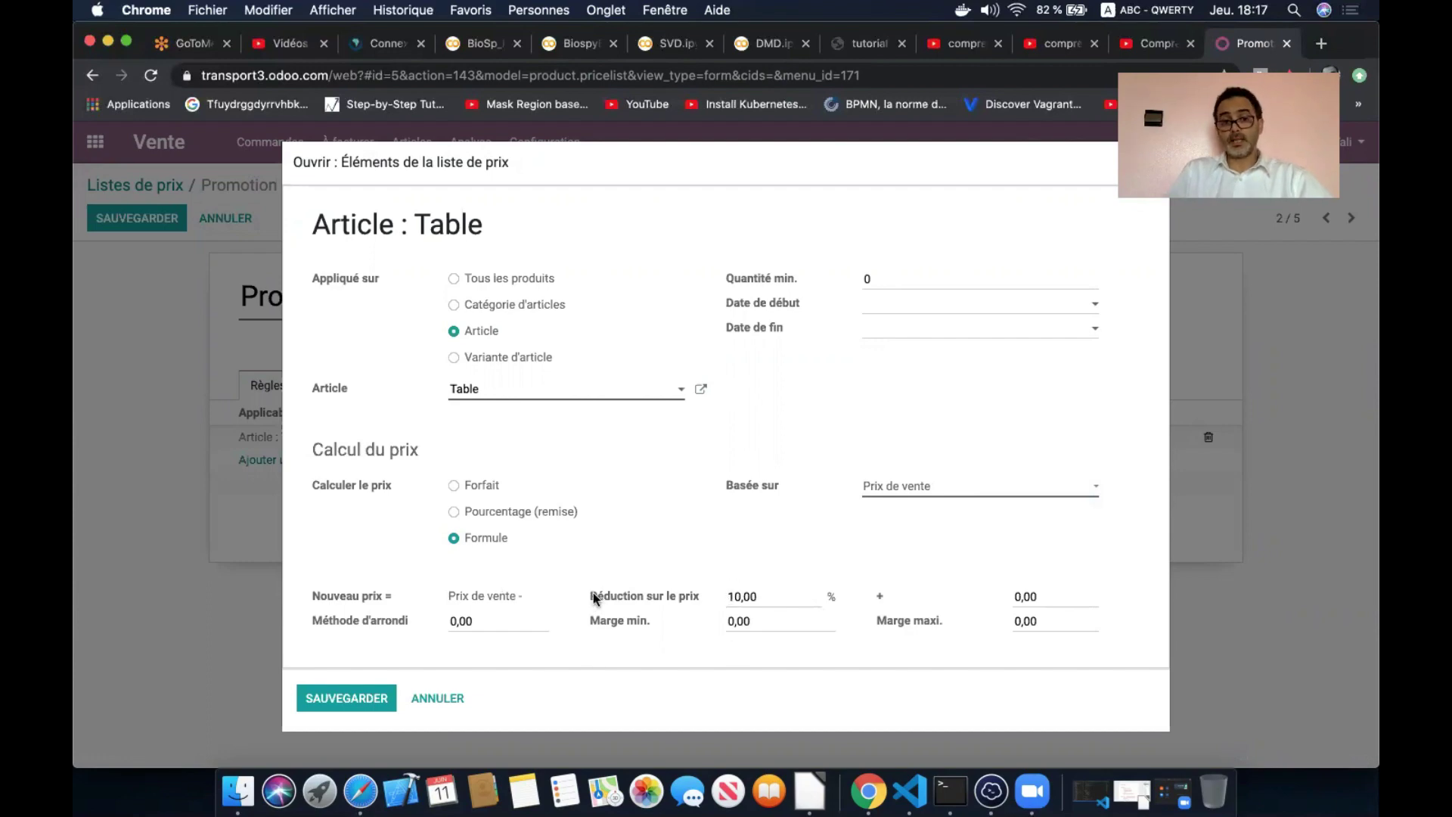
left_click_drag(591, 596, 707, 595)
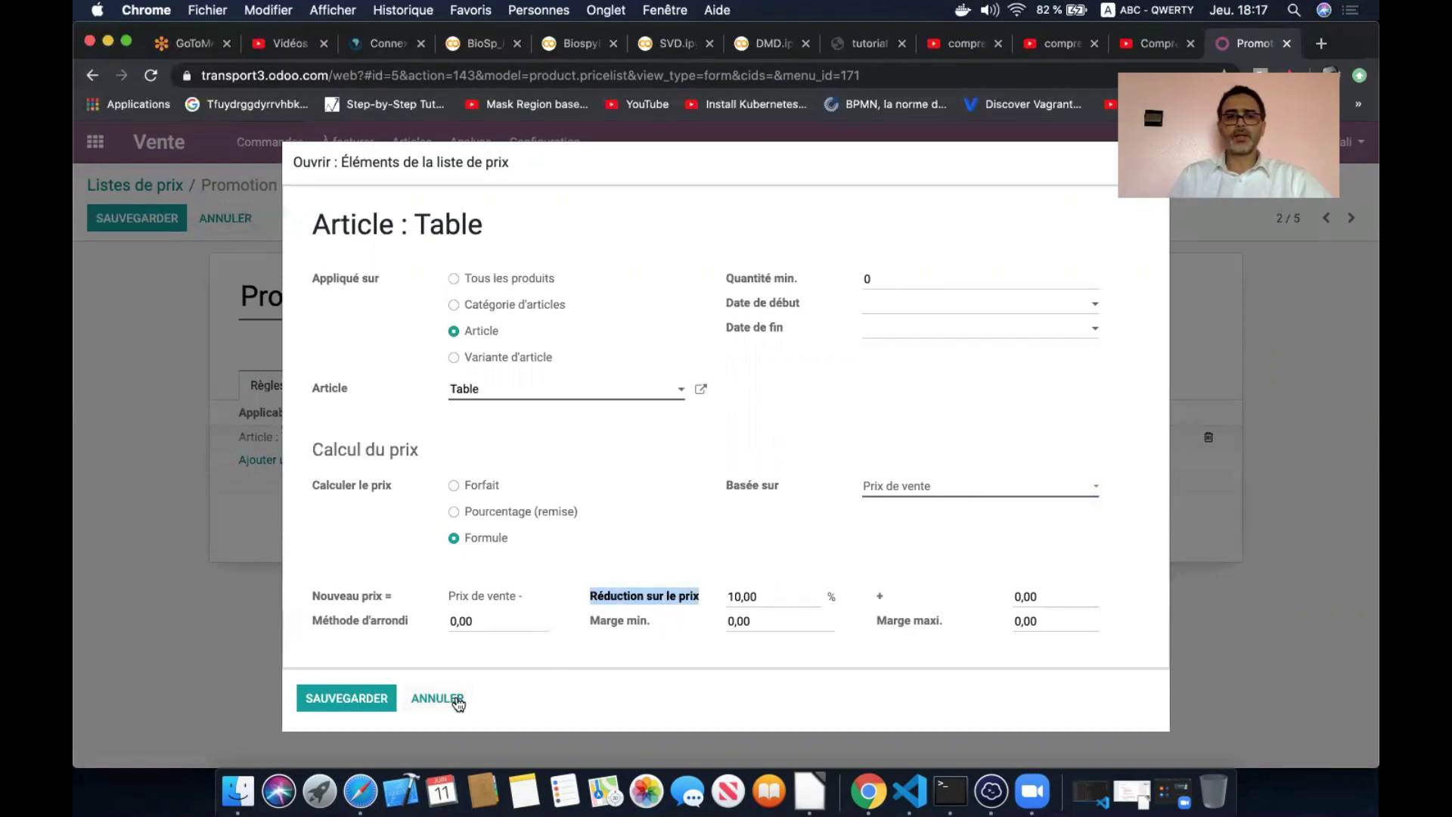
left_click(334, 700)
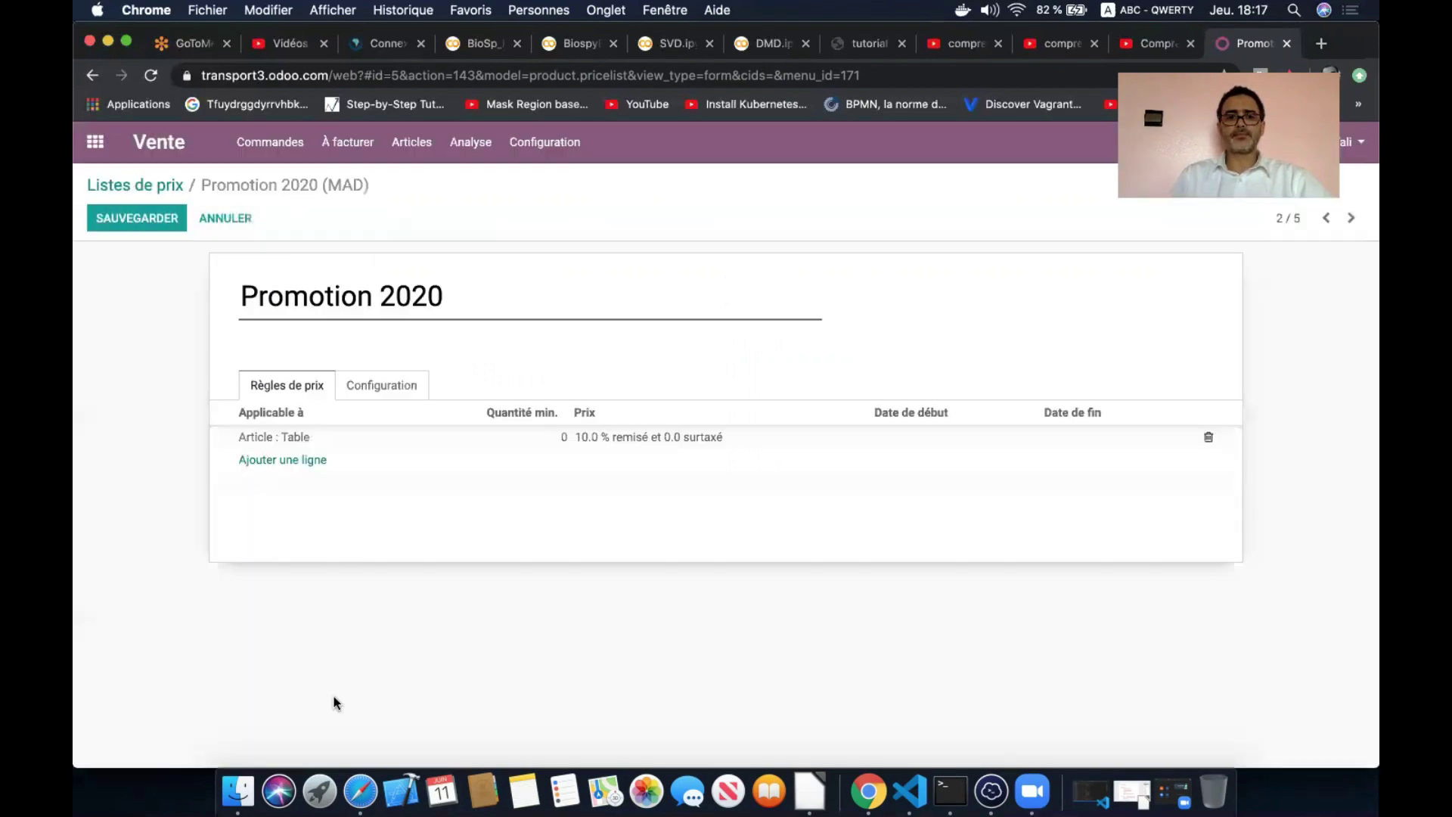
left_click(154, 219)
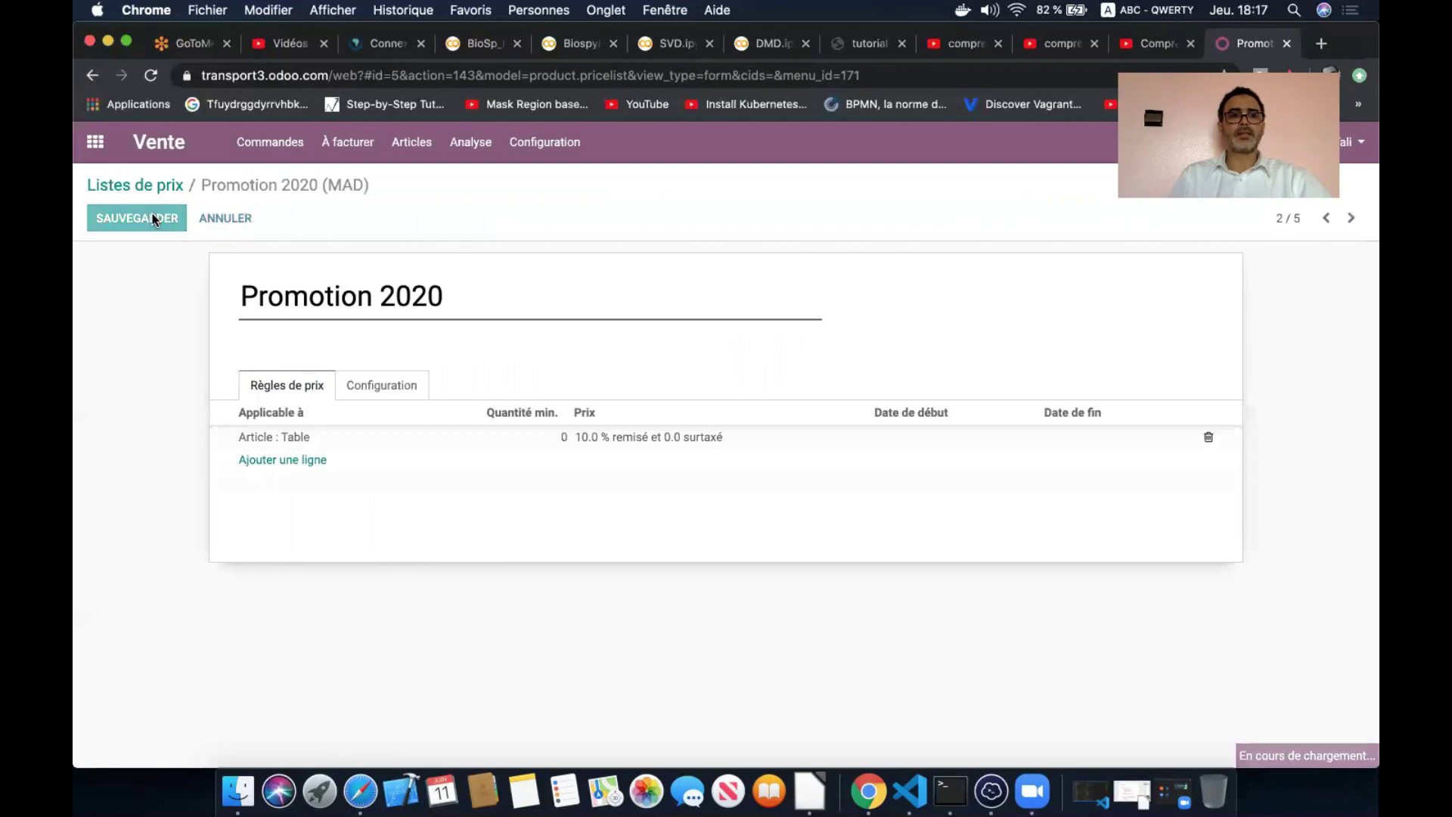
Create a new quotation for the same customer using the Promotion 2020 (MAD) price list.
left_click(270, 142)
left_click(297, 180)
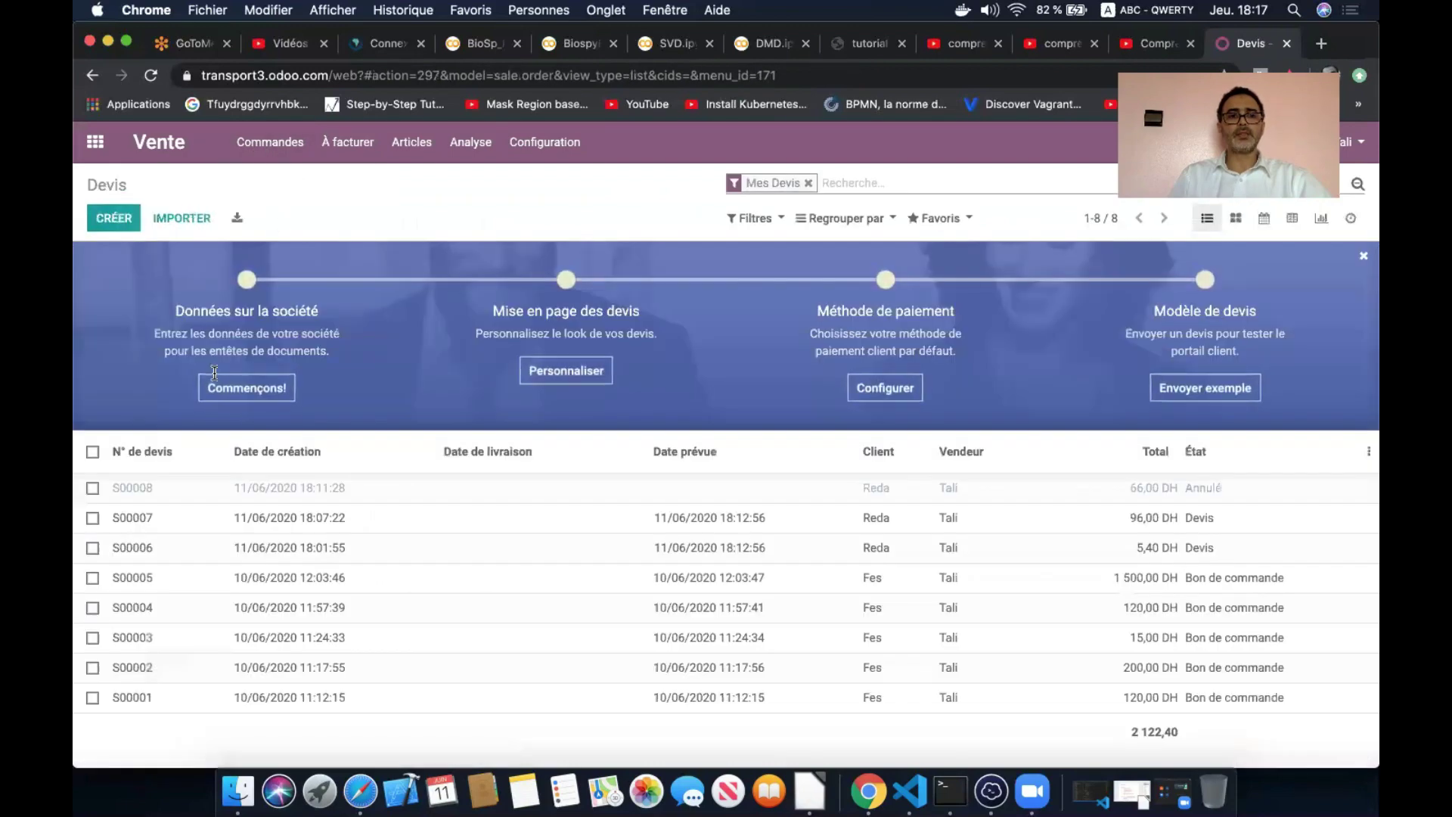
left_click(113, 217)
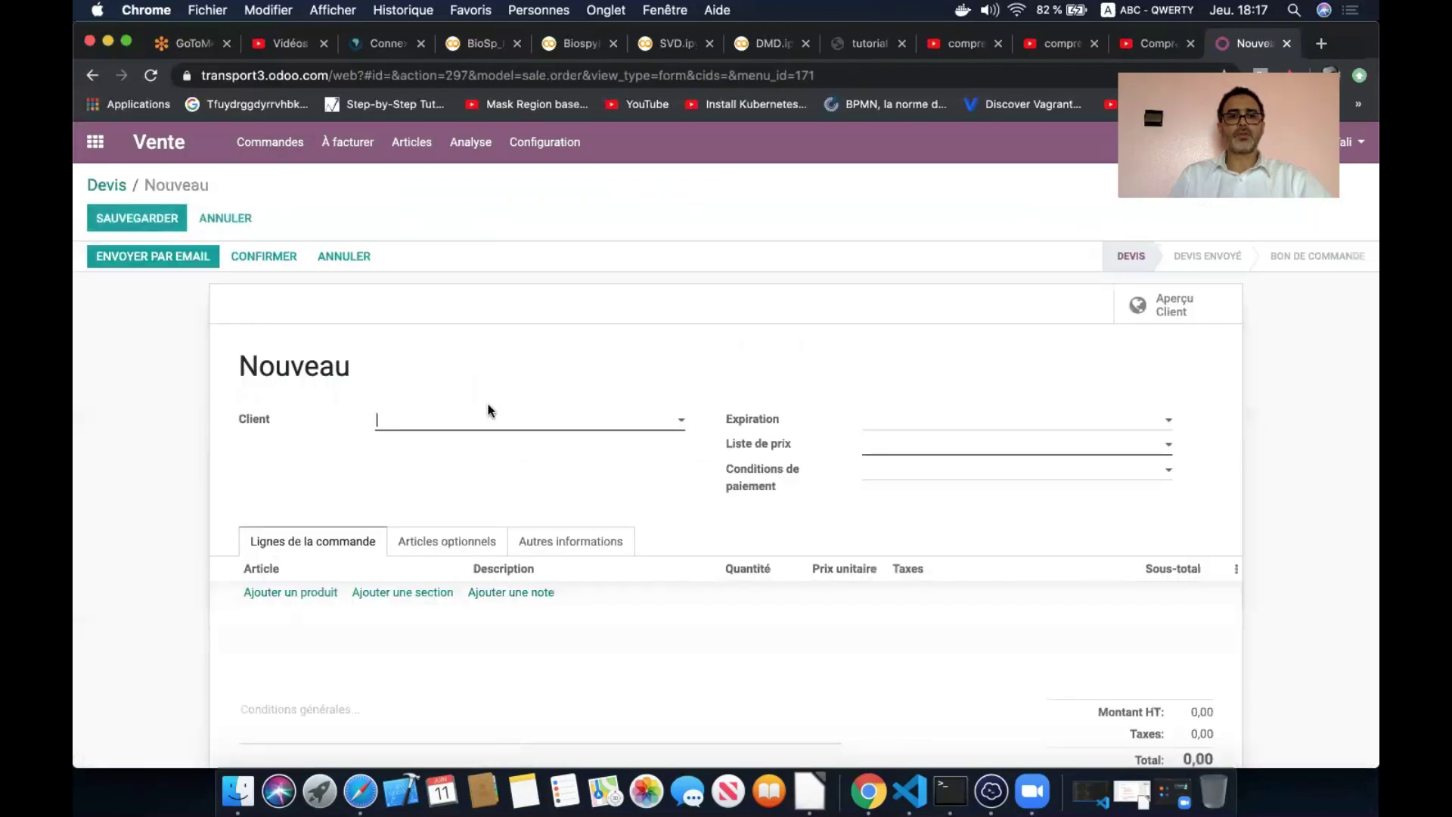
left_click(484, 419)
left_click(530, 448)
left_click(997, 452)
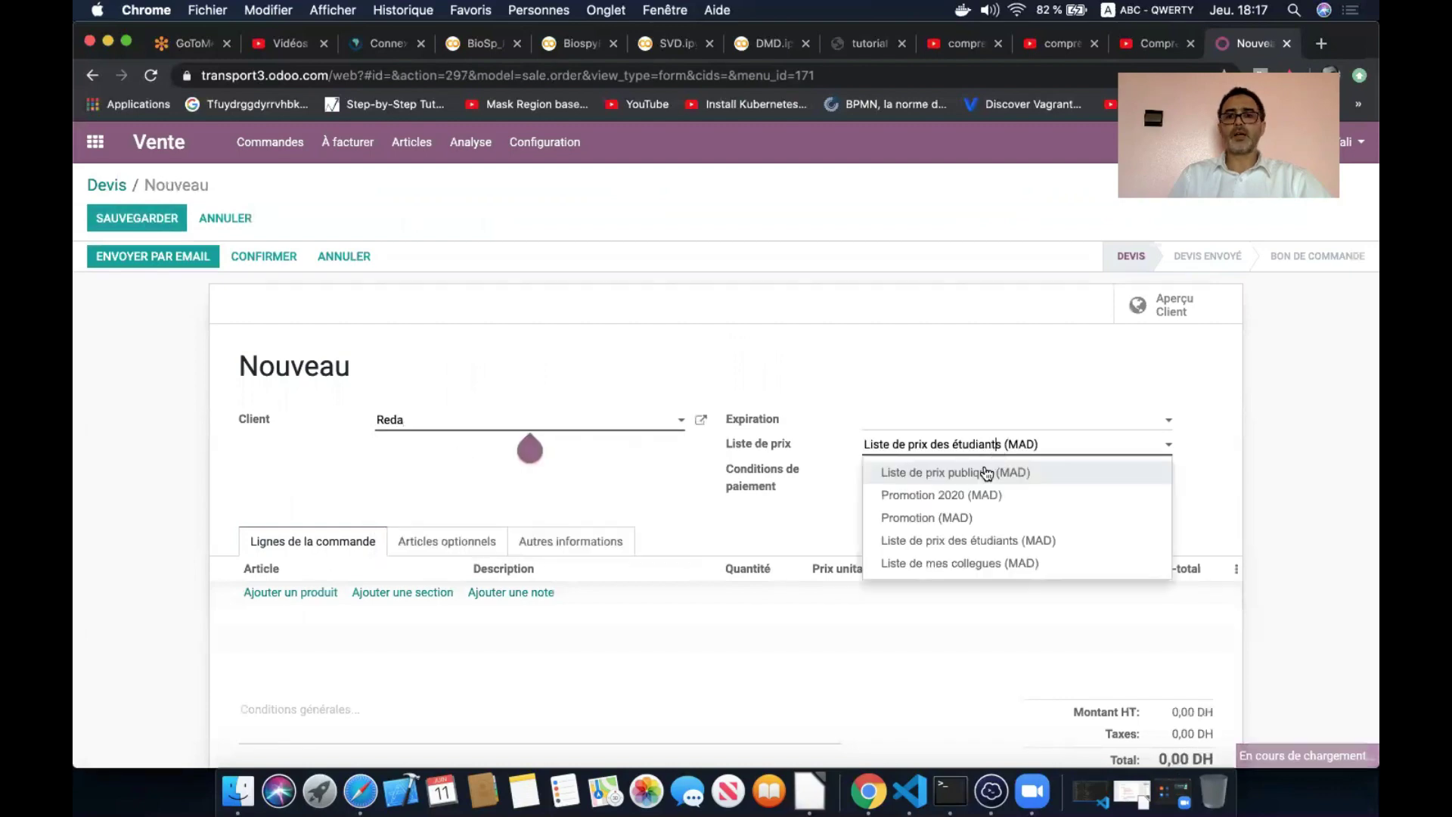
left_click(977, 496)
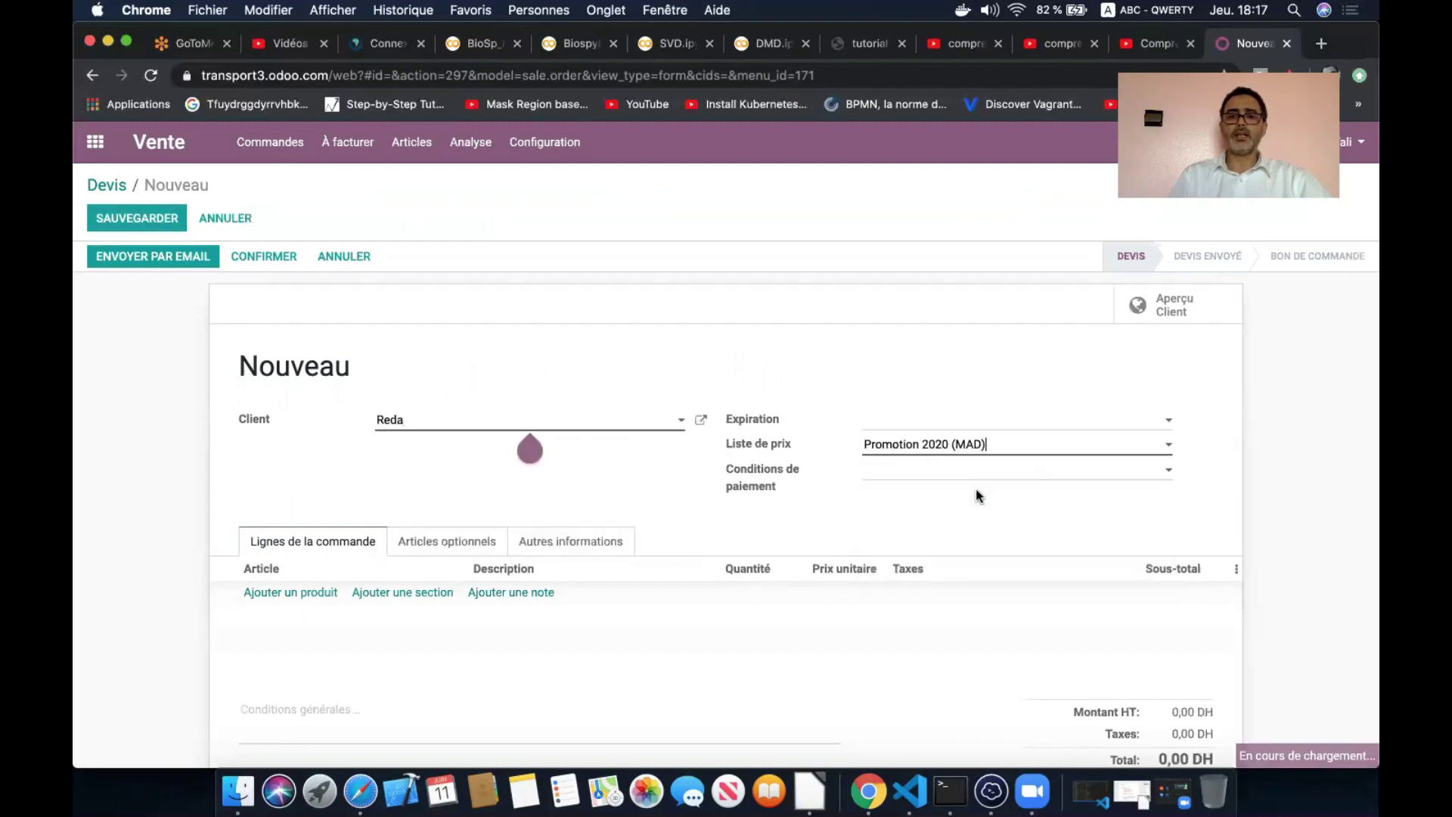
Add Table as a product line to test the sales-price formula on the quotation.
left_click(328, 594)
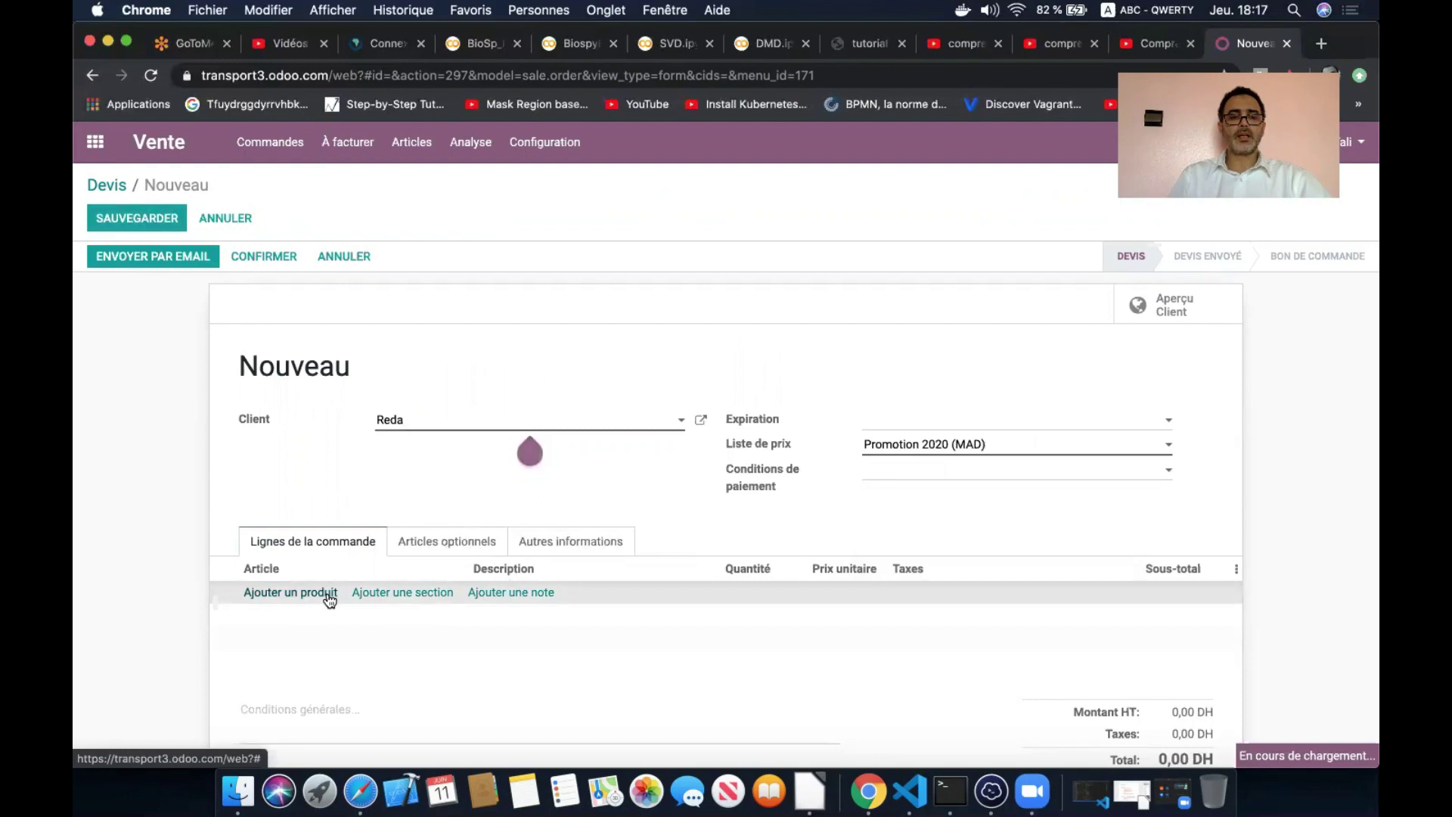
left_click(299, 596)
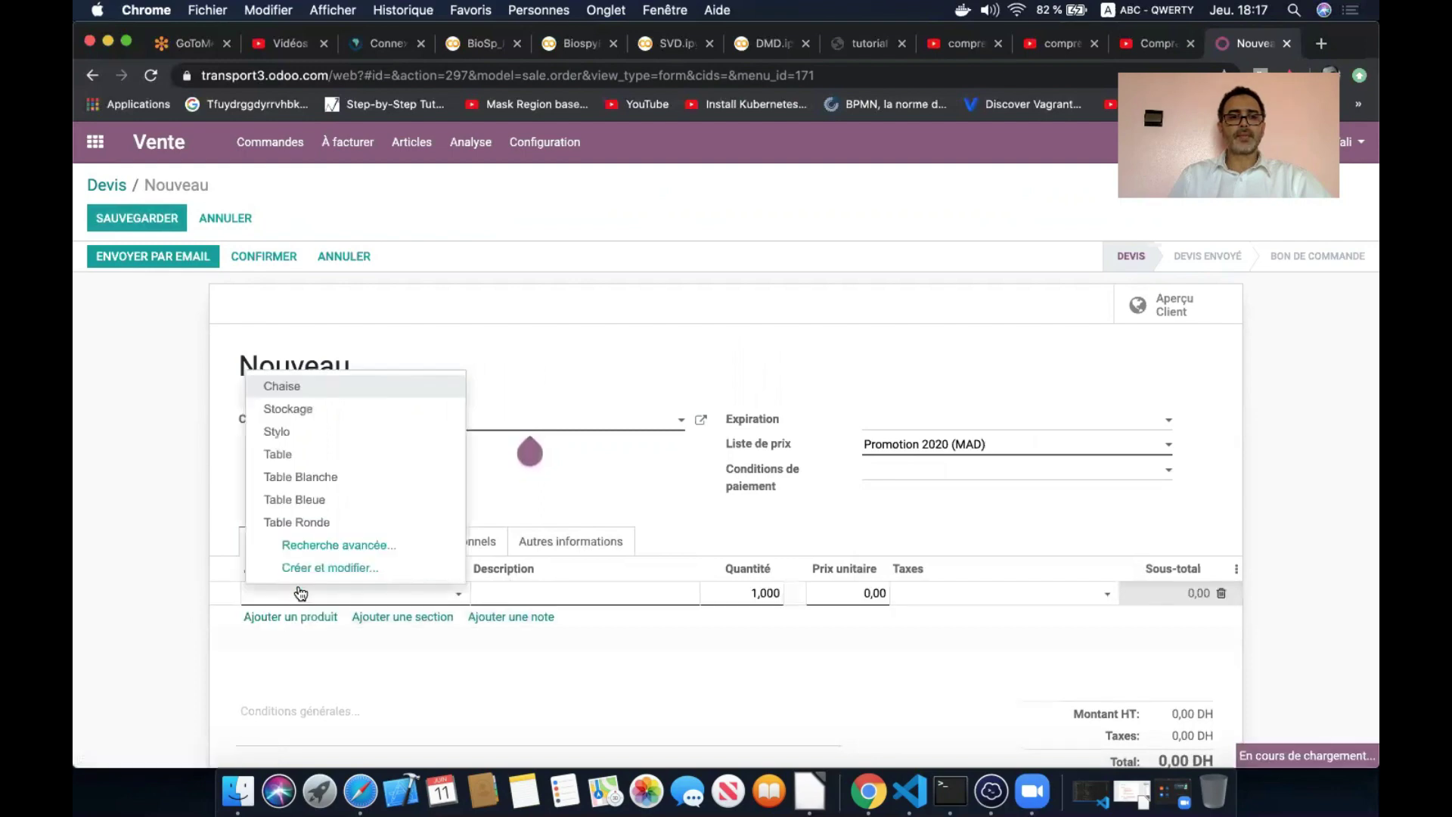
left_click(300, 457)
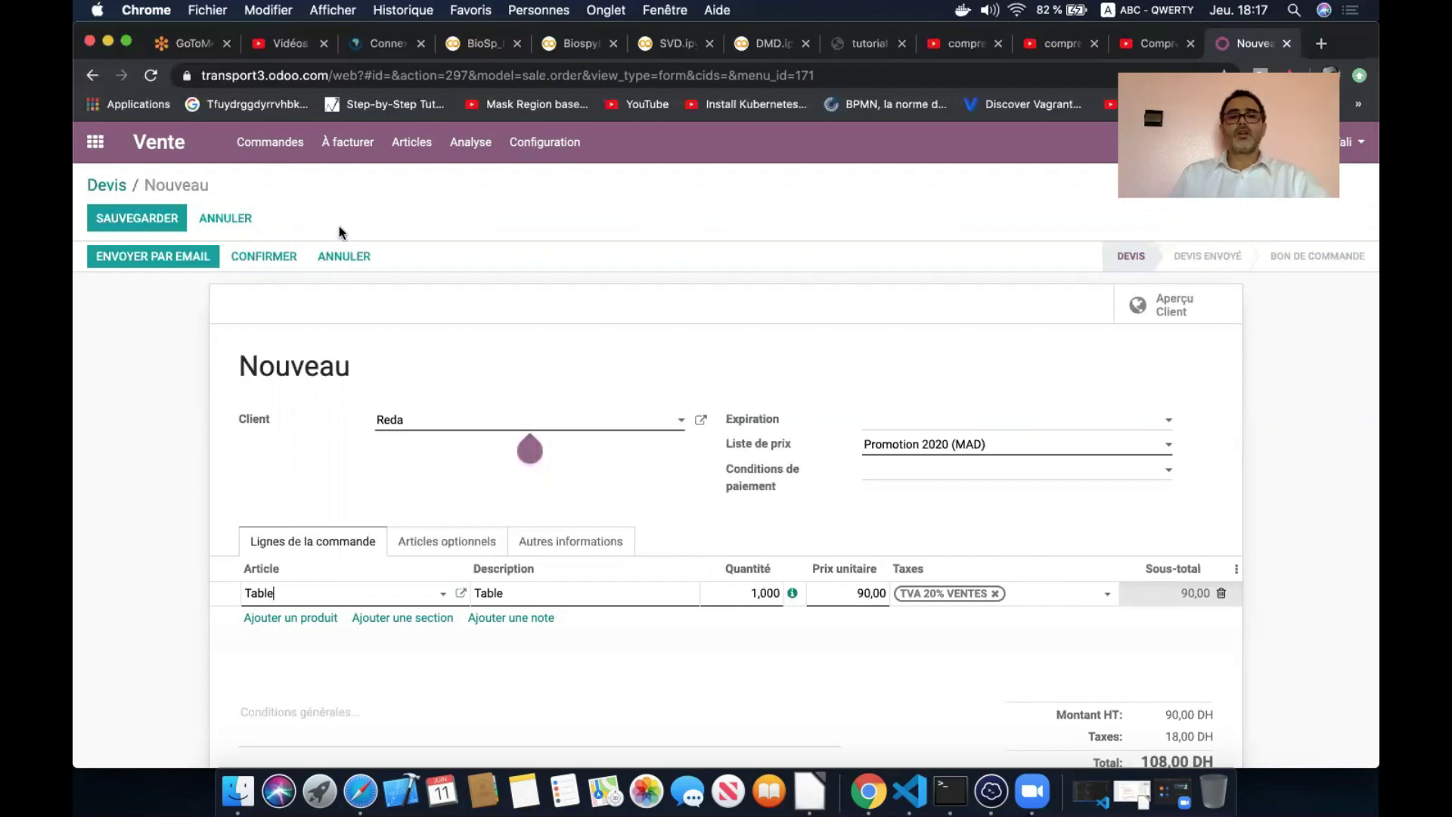
Discard the unsaved quotation, then enable Remises in the sales settings and save the configuration.
left_click(549, 153)
left_click(561, 180)
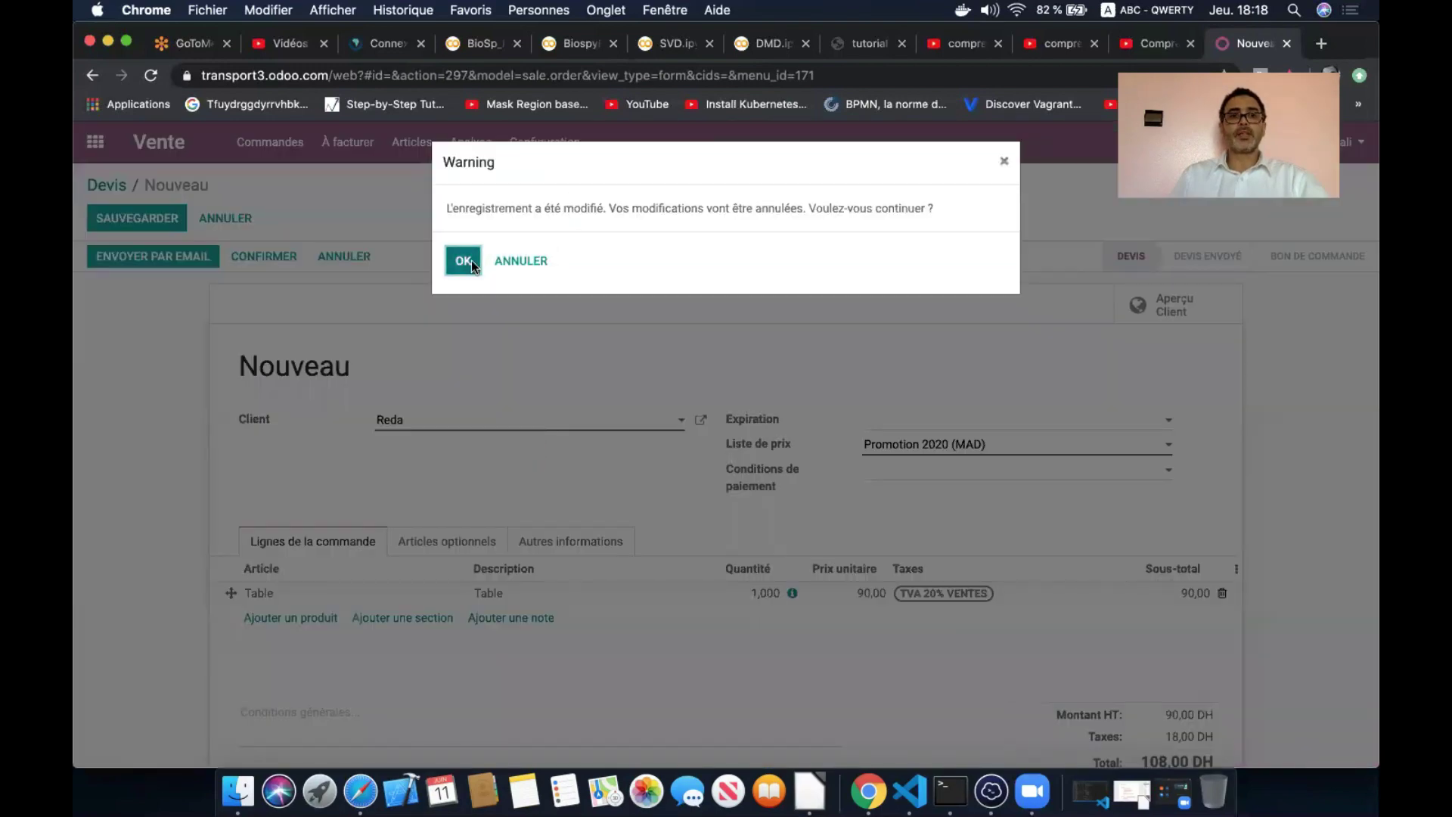
left_click(463, 260)
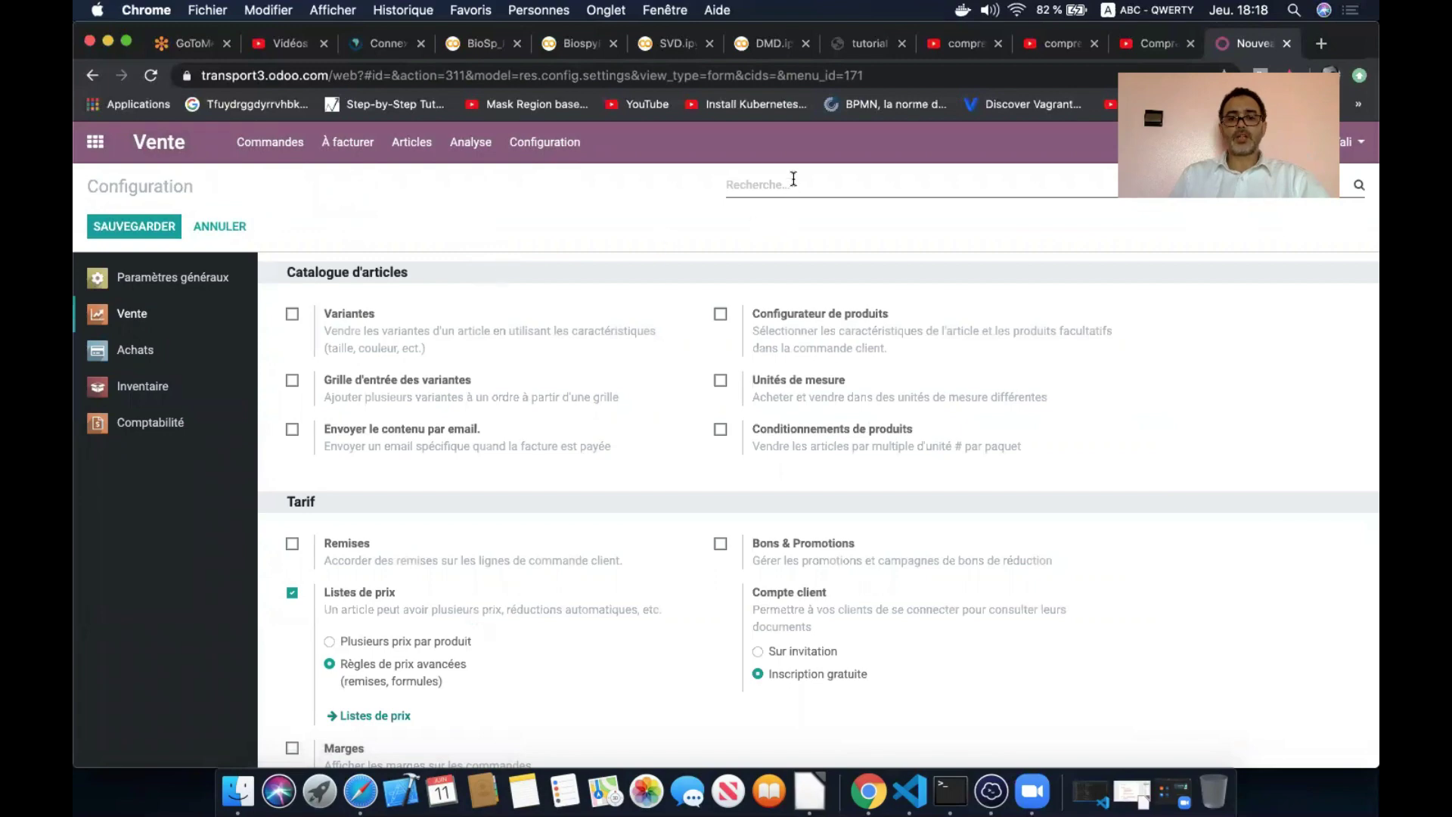
scroll(382, 613, "down", 3)
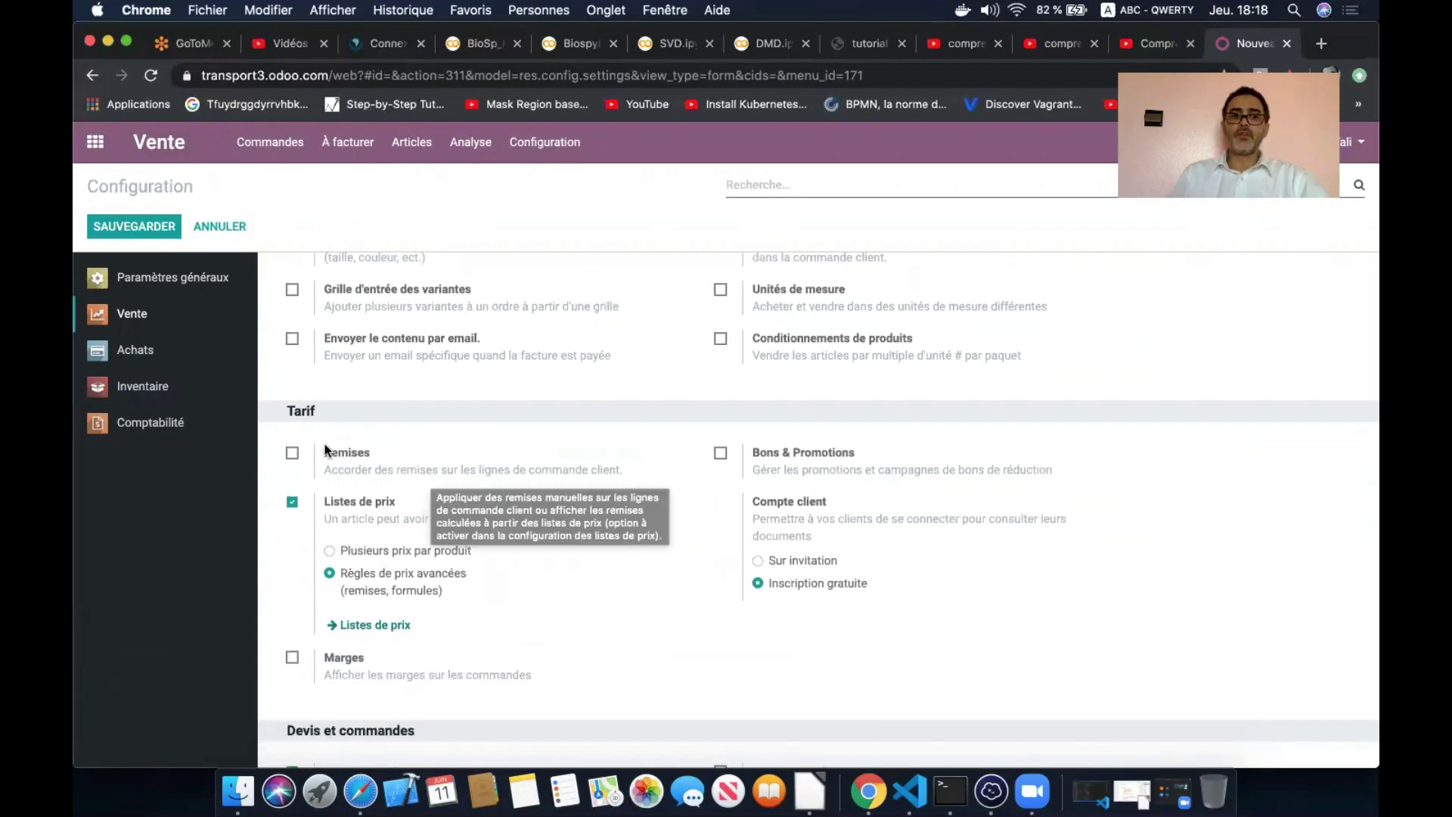
left_click(291, 453)
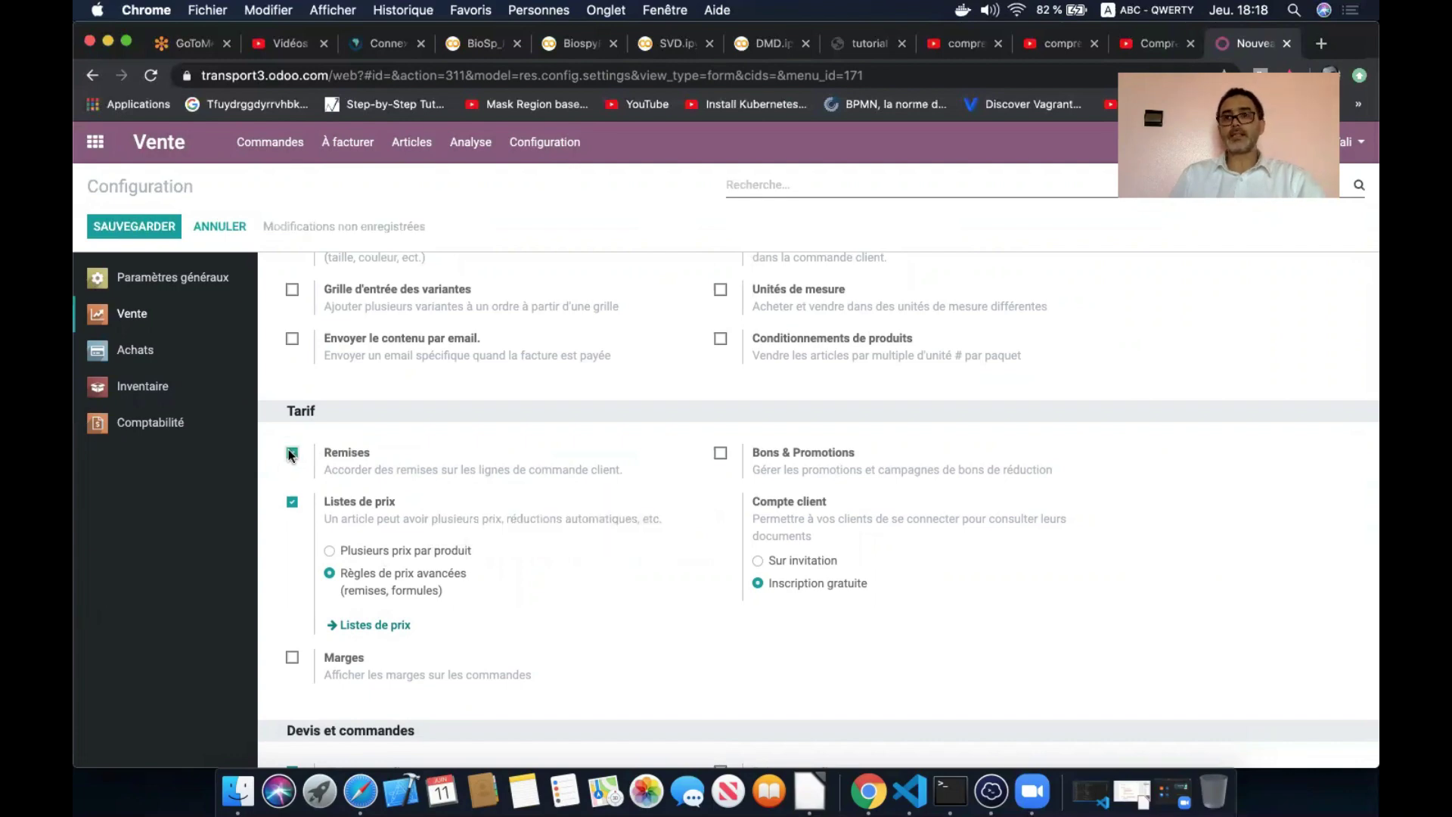
left_click(158, 227)
left_click(158, 227)
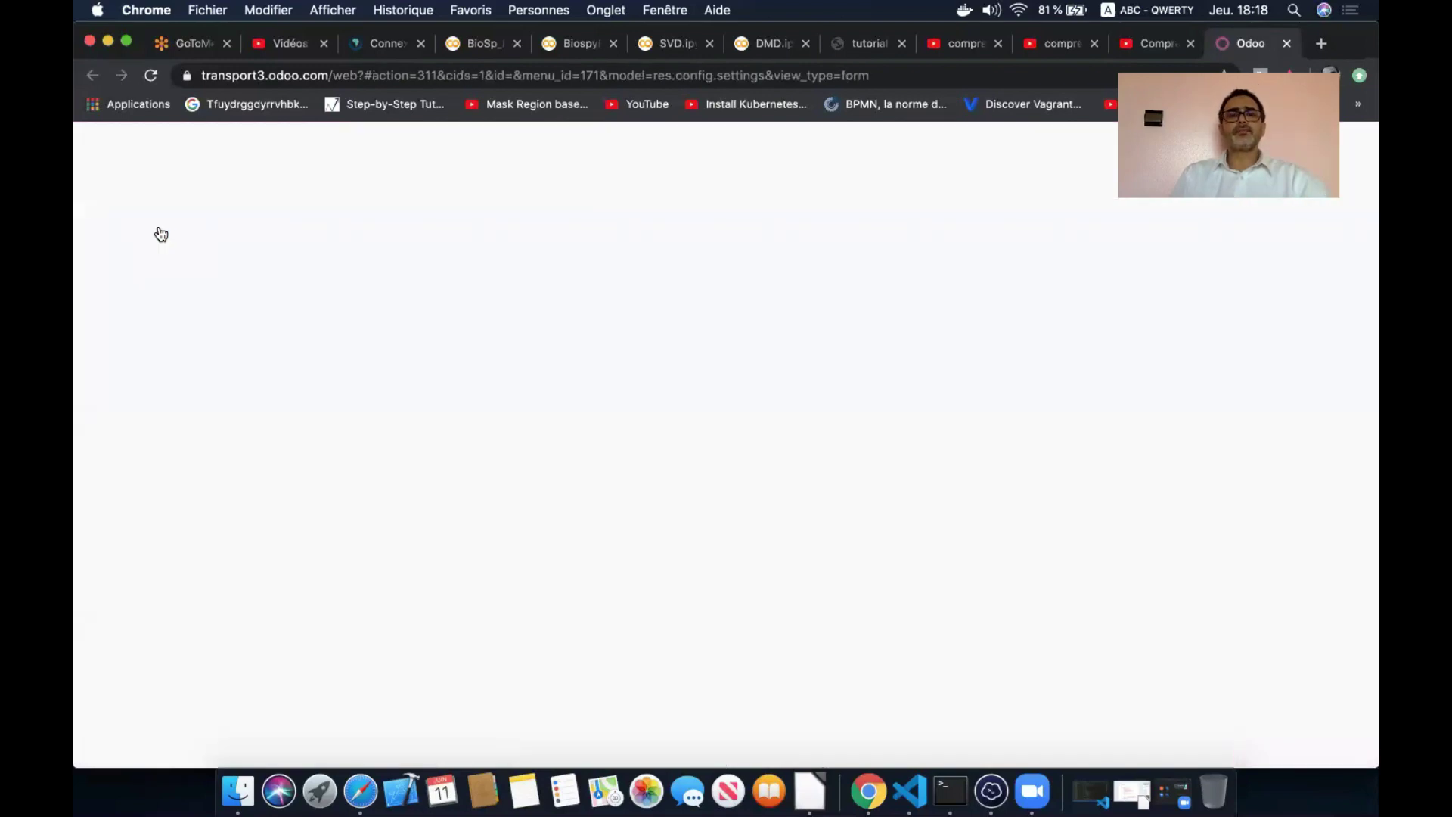
Open the Promotion 2020 price list for editing, review its discount policy options, and save it with La remise est comprise dans le prix indiqué.
left_click(411, 142)
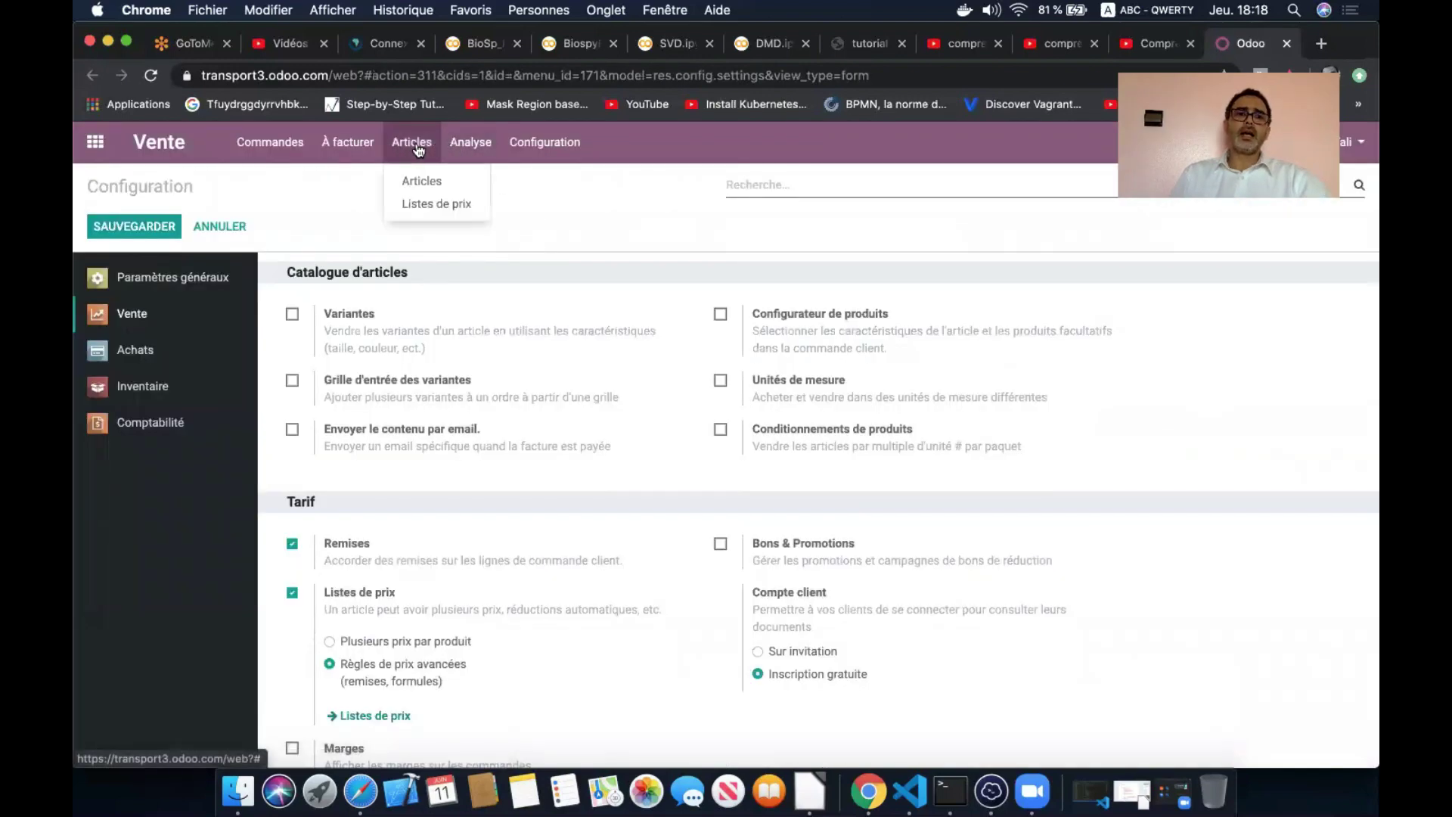
left_click(439, 209)
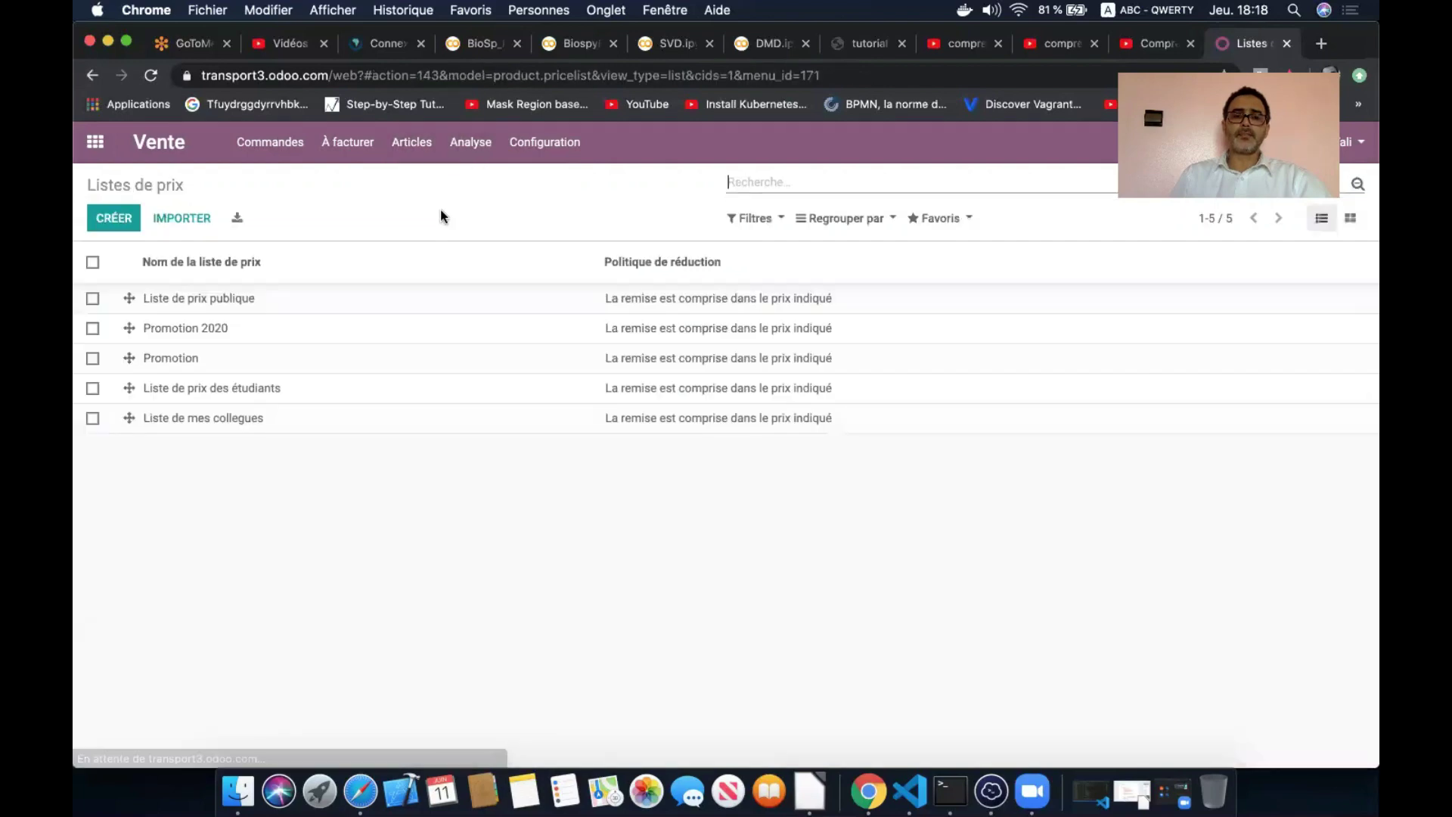
left_click(204, 328)
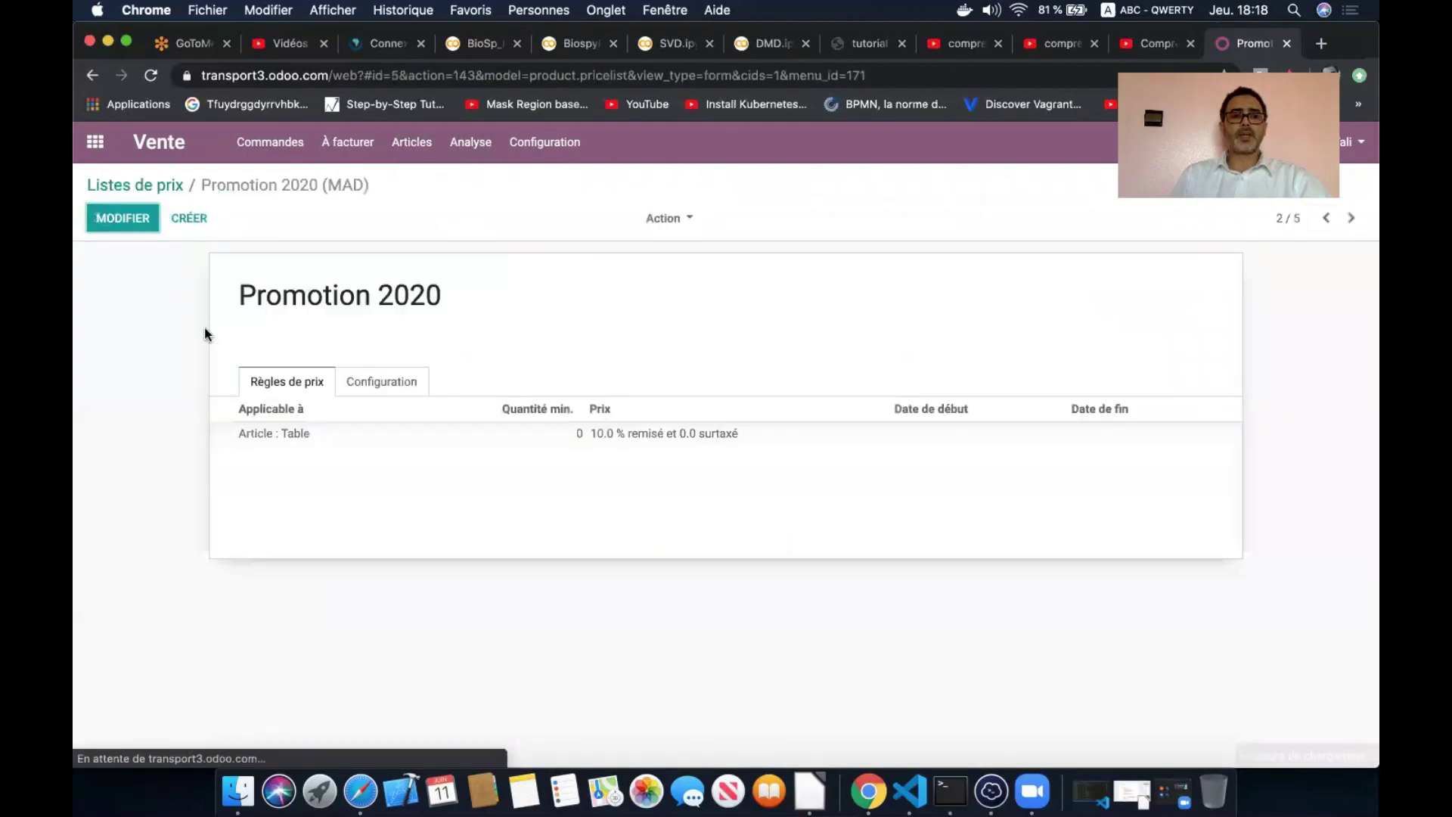
left_click(137, 227)
left_click(382, 387)
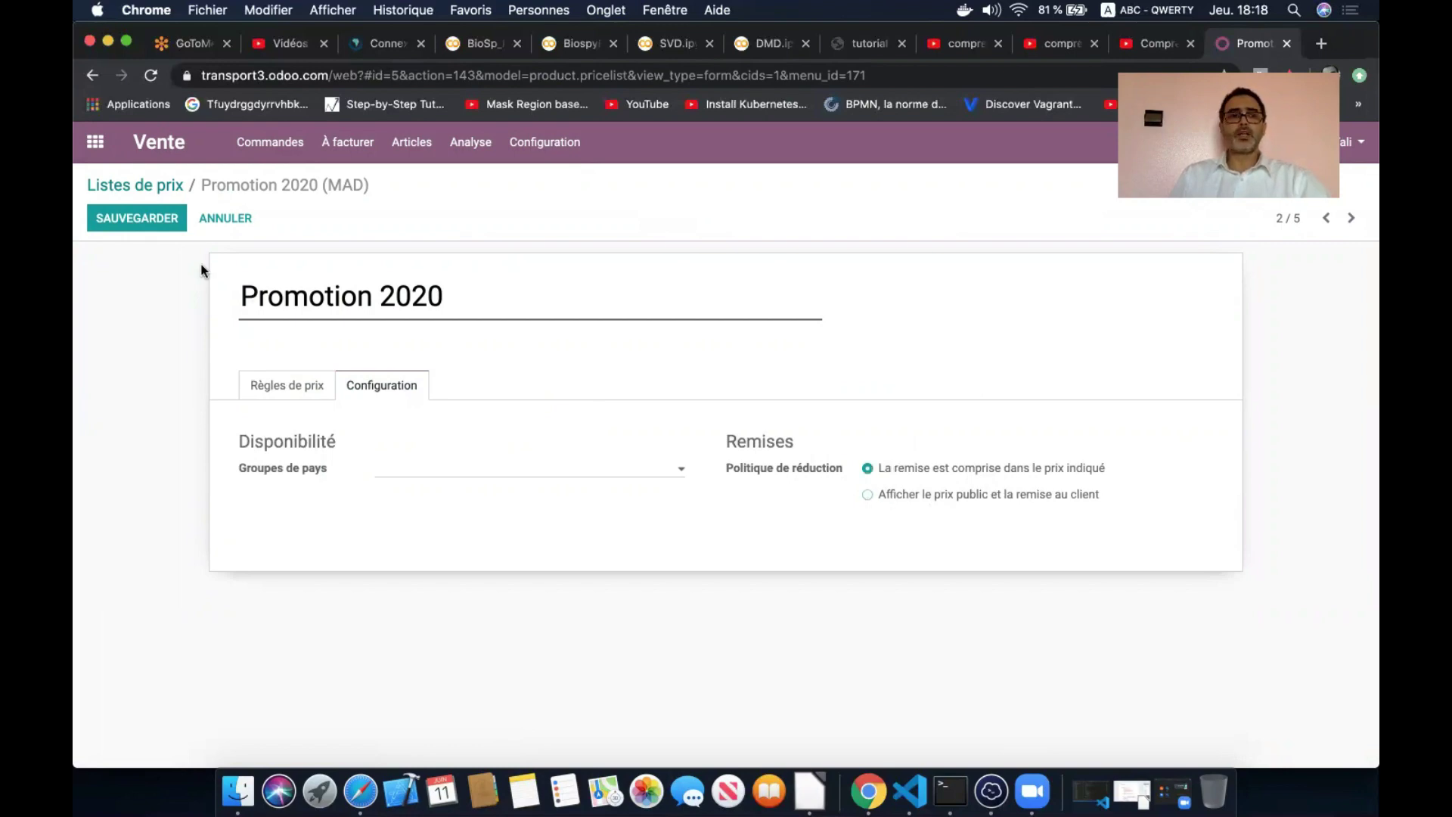
left_click(160, 227)
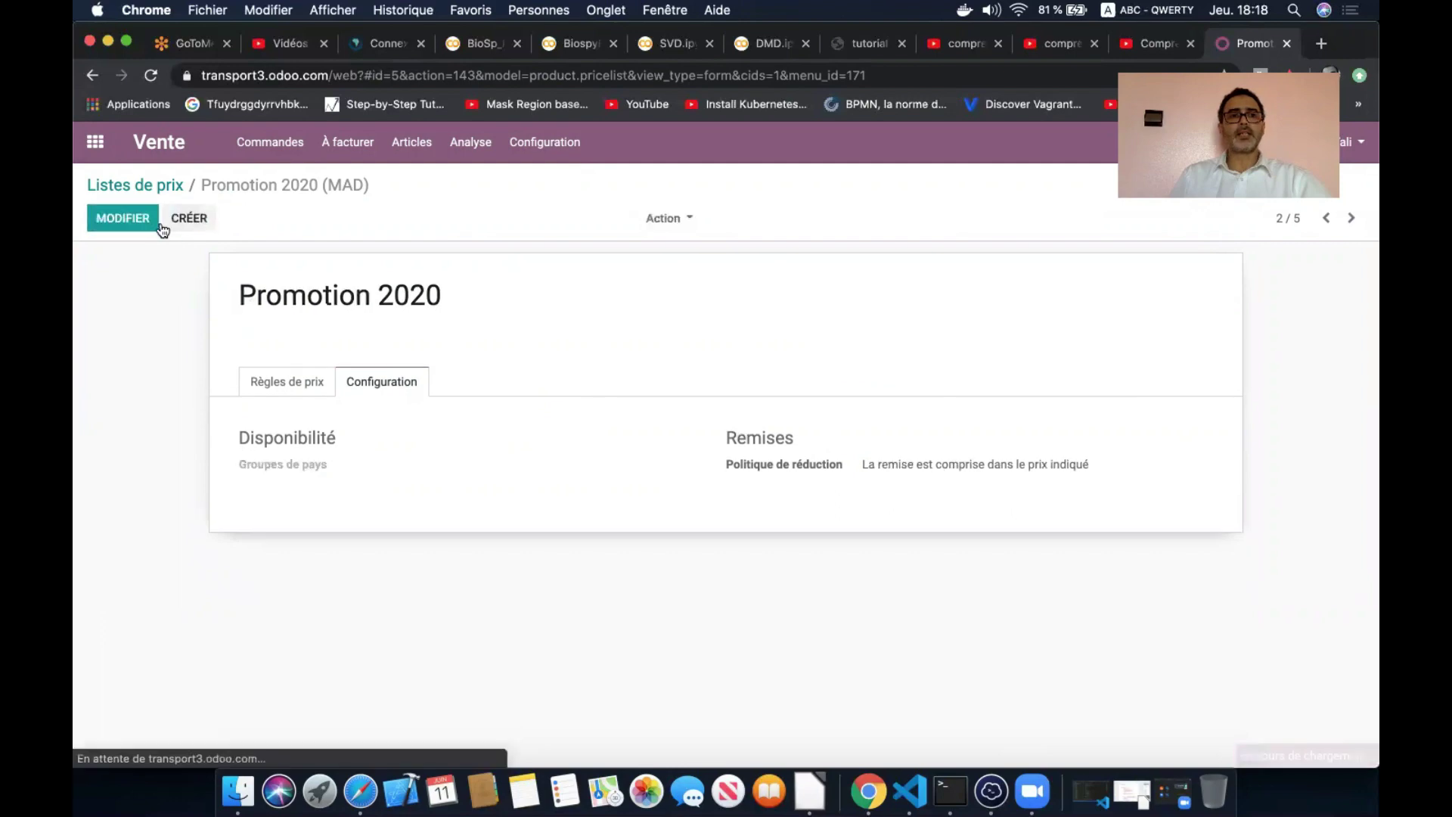
Create a new quotation for the same customer with the Promotion 2020 (MAD) price list.
left_click(292, 142)
left_click(261, 181)
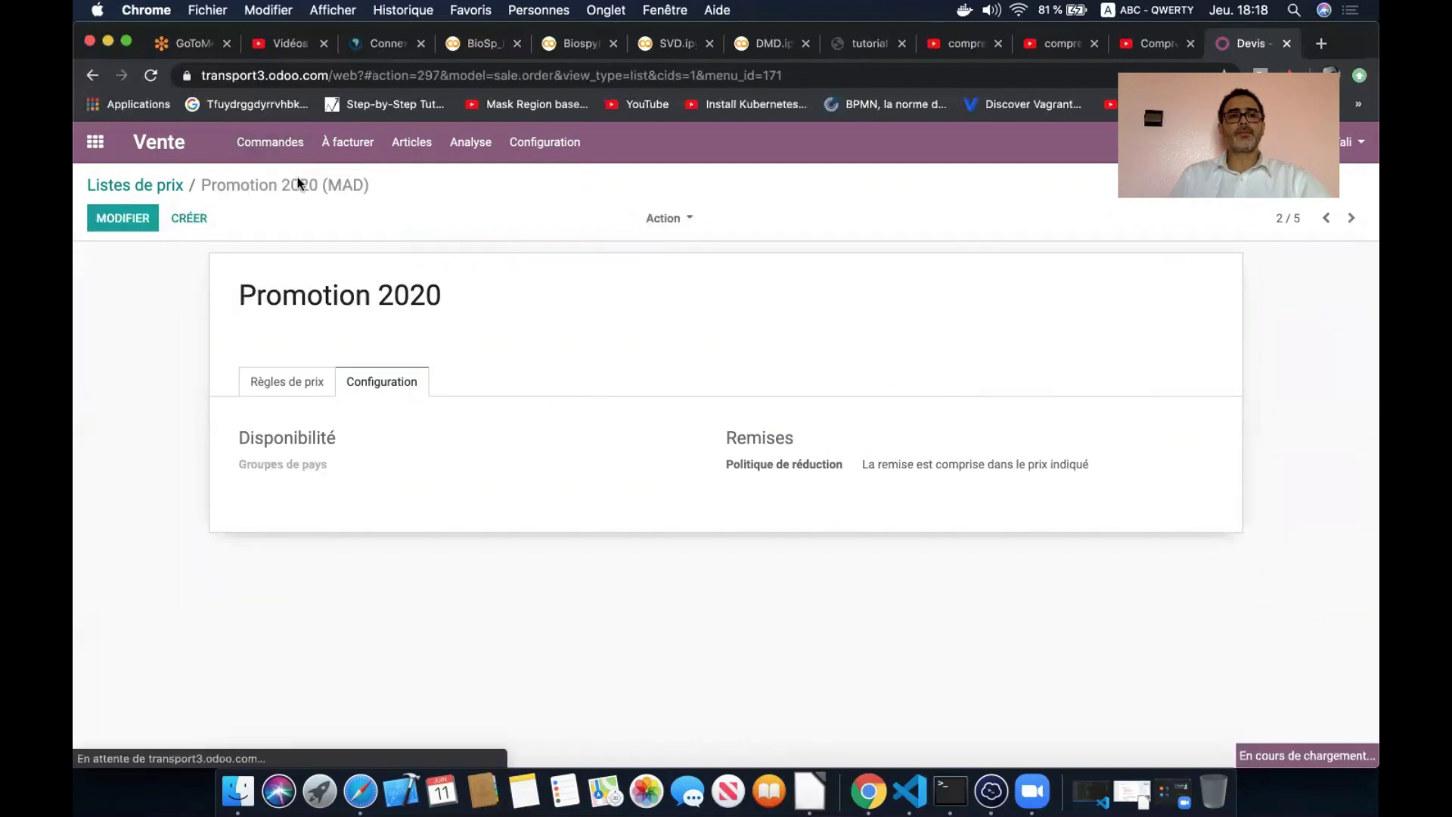
left_click(114, 219)
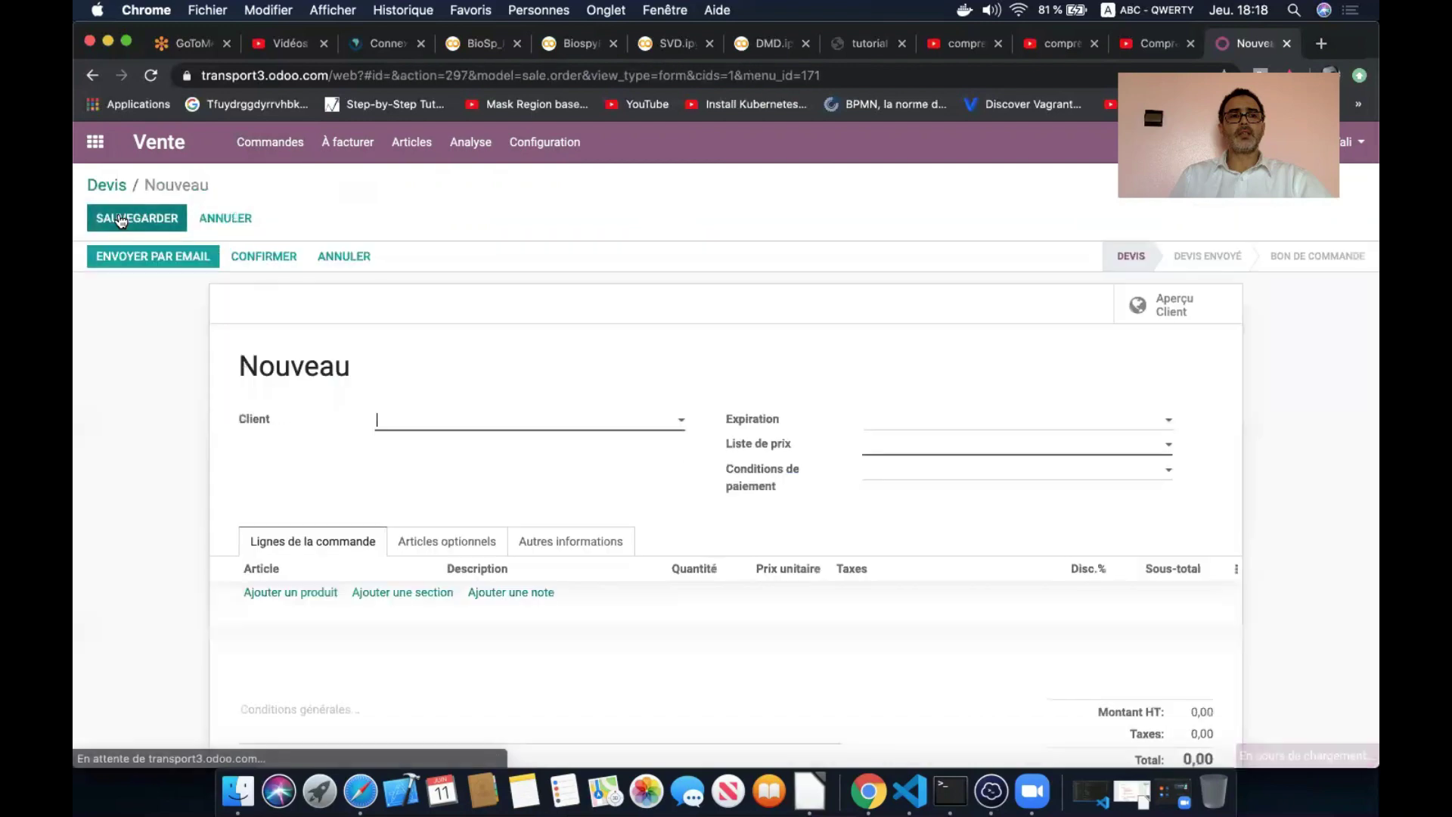
left_click(435, 418)
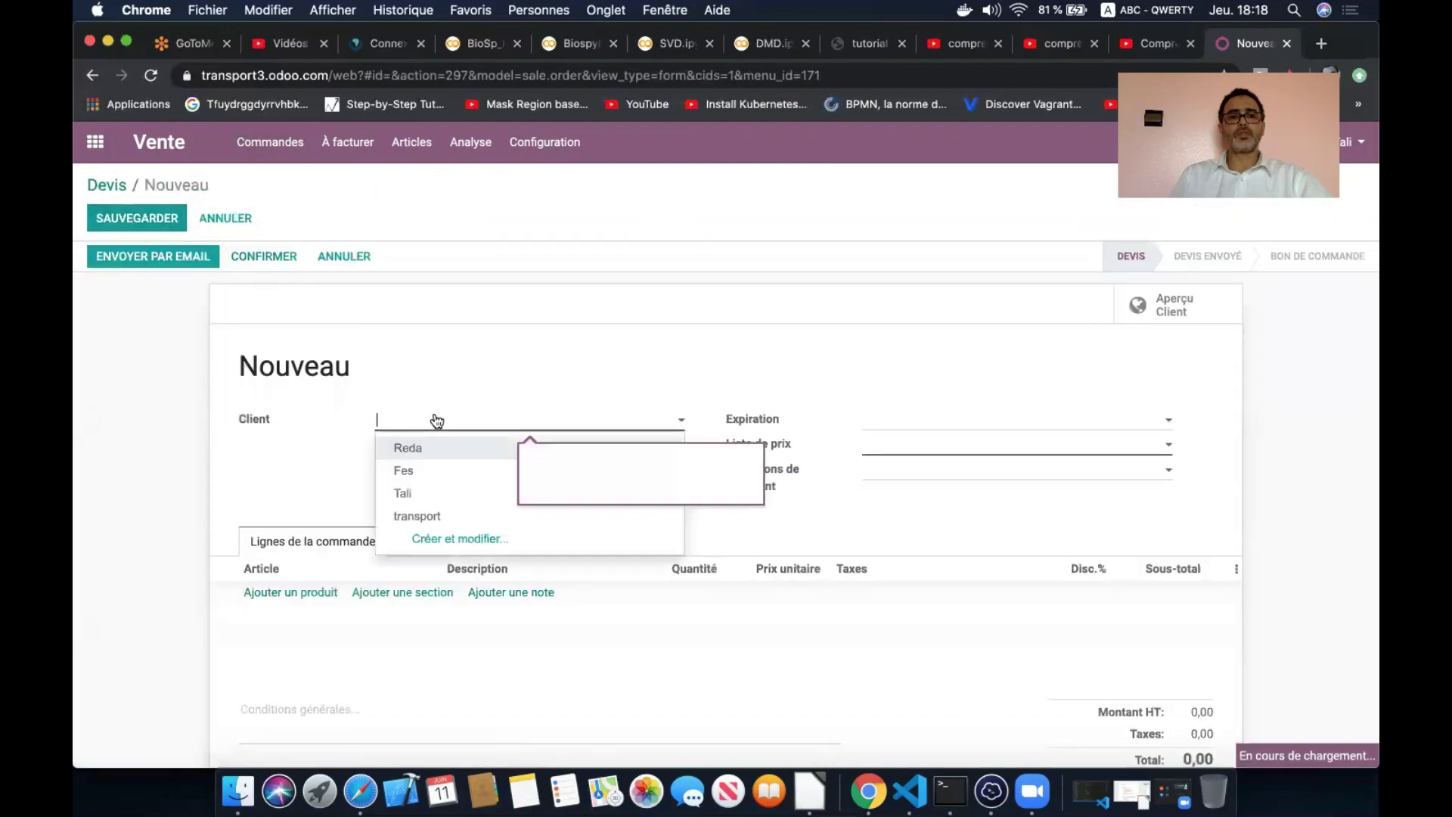
left_click(446, 453)
left_click(929, 450)
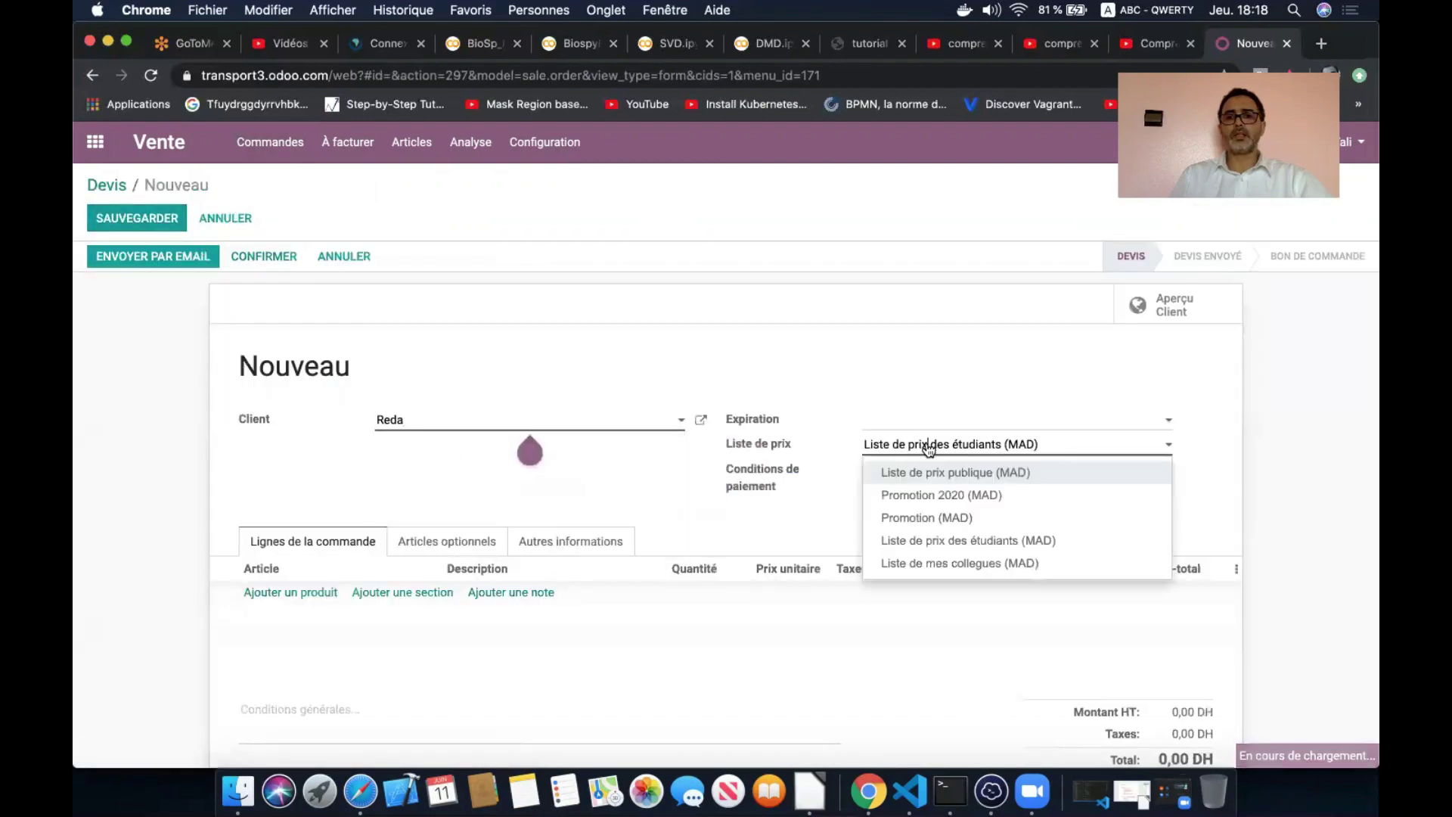
left_click(945, 496)
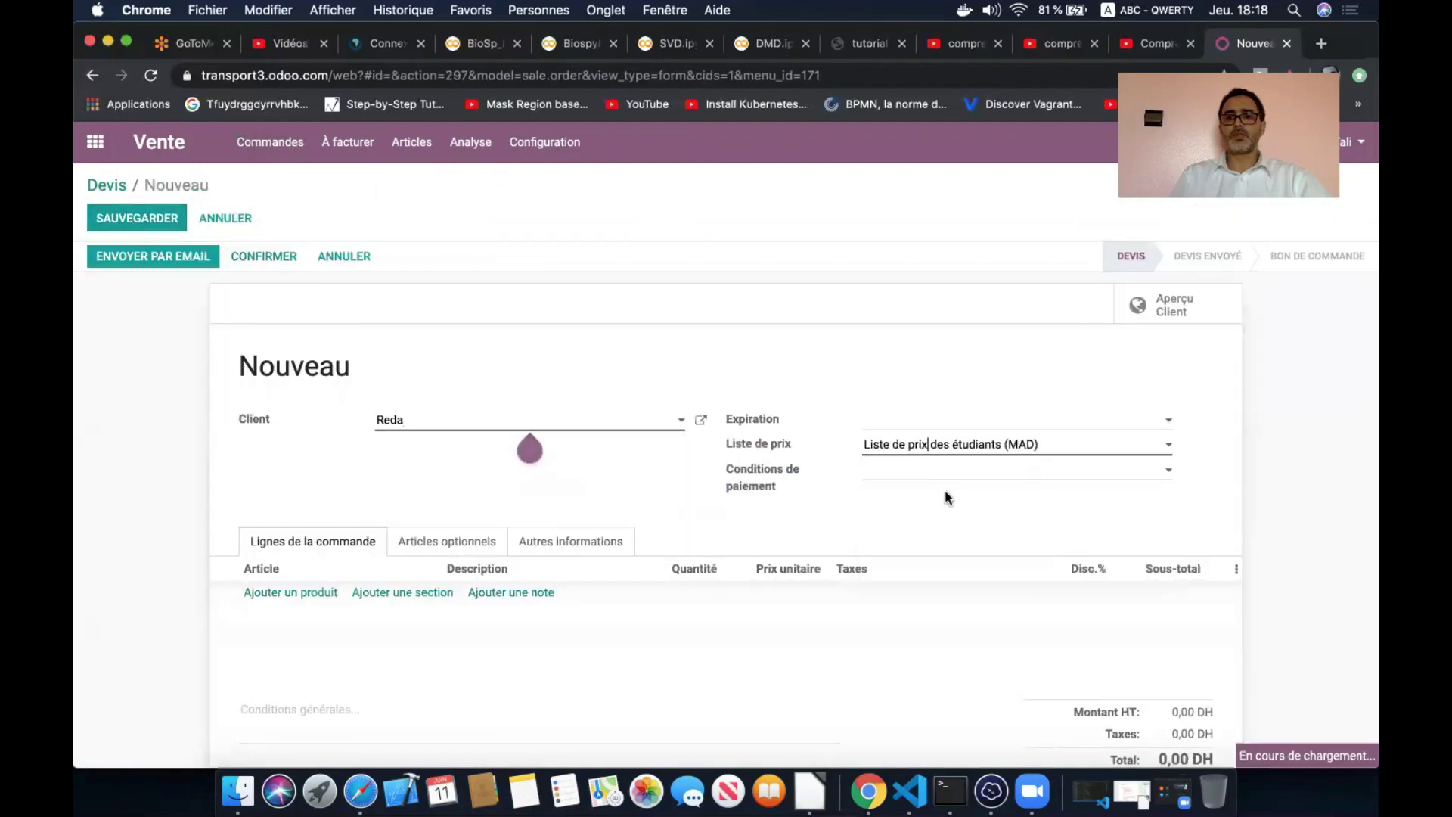
Add Table as a product line and check its discount percentage under the included-discount policy.
left_click(317, 597)
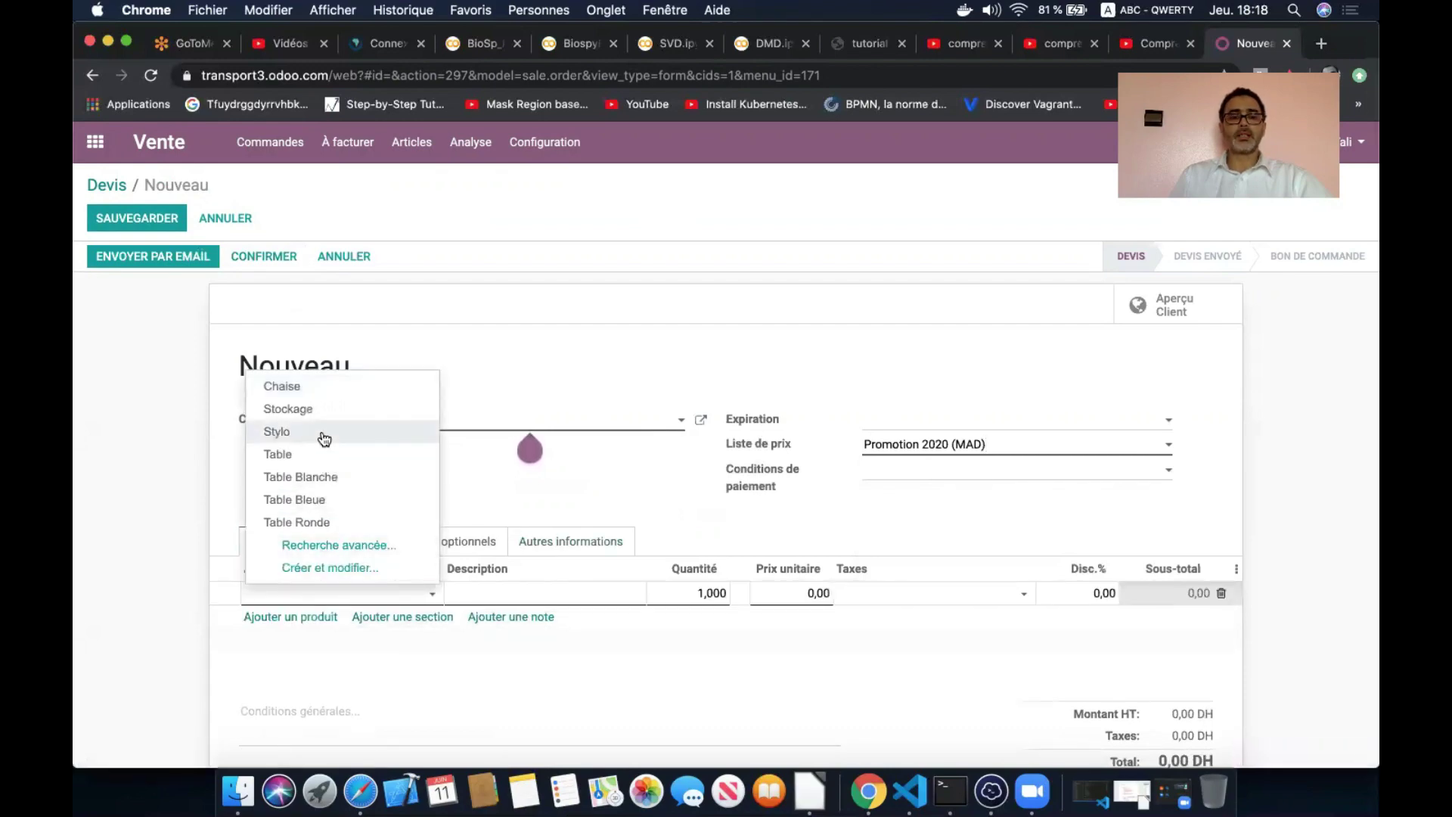
left_click(382, 477)
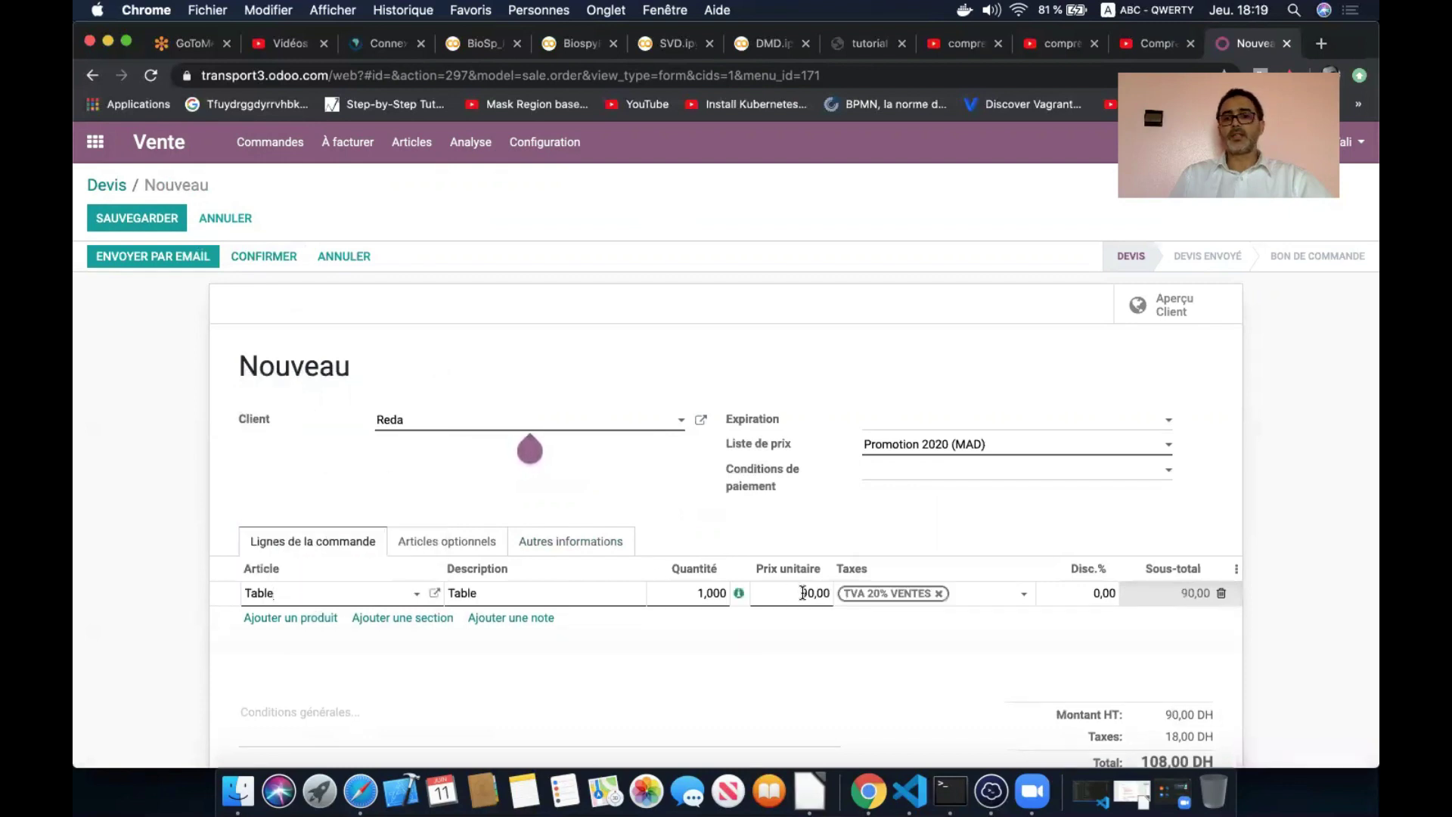
left_click(1106, 595)
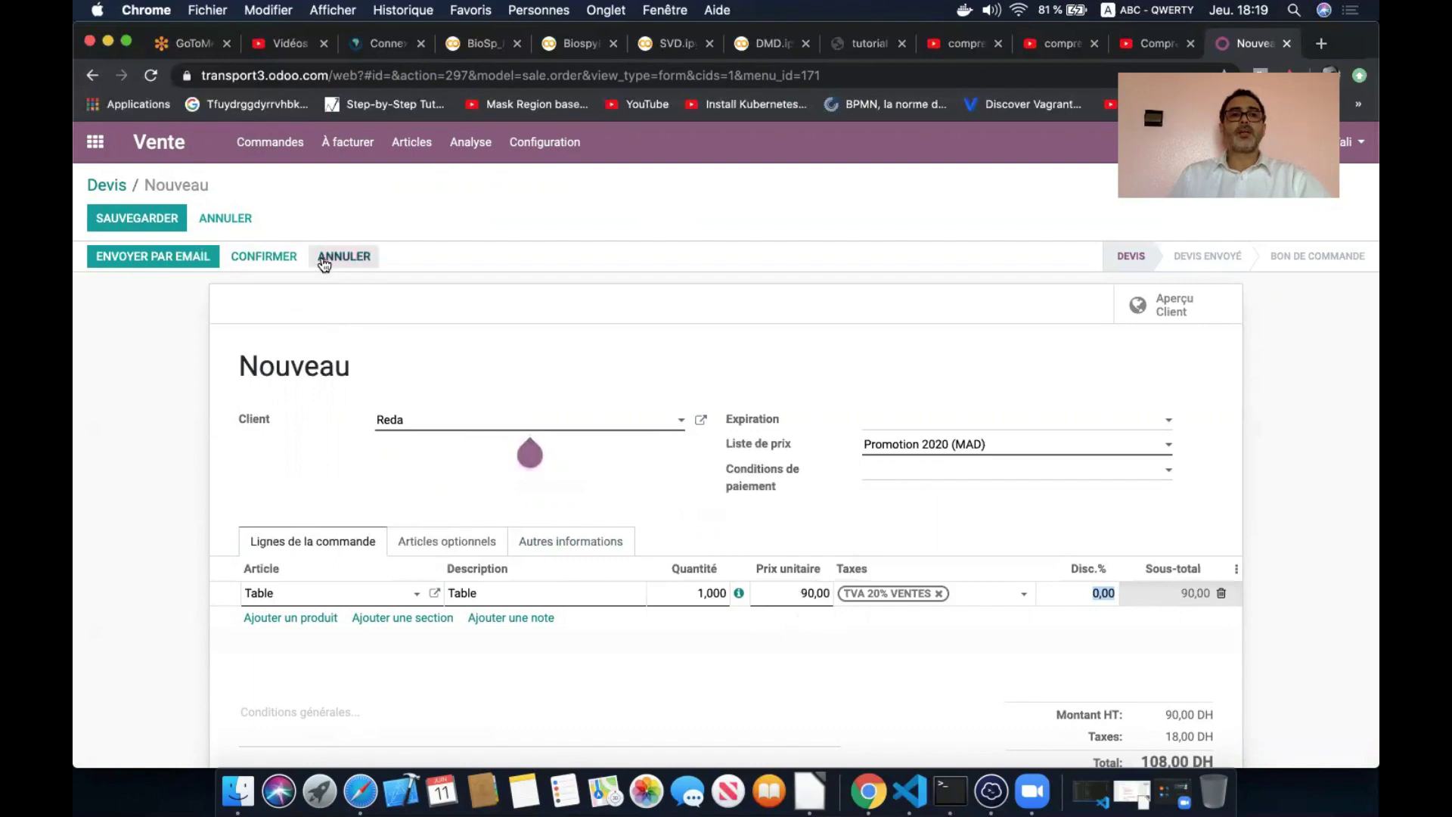
Discard the unsaved quotation containing the Table line.
left_click(277, 148)
left_click(489, 212)
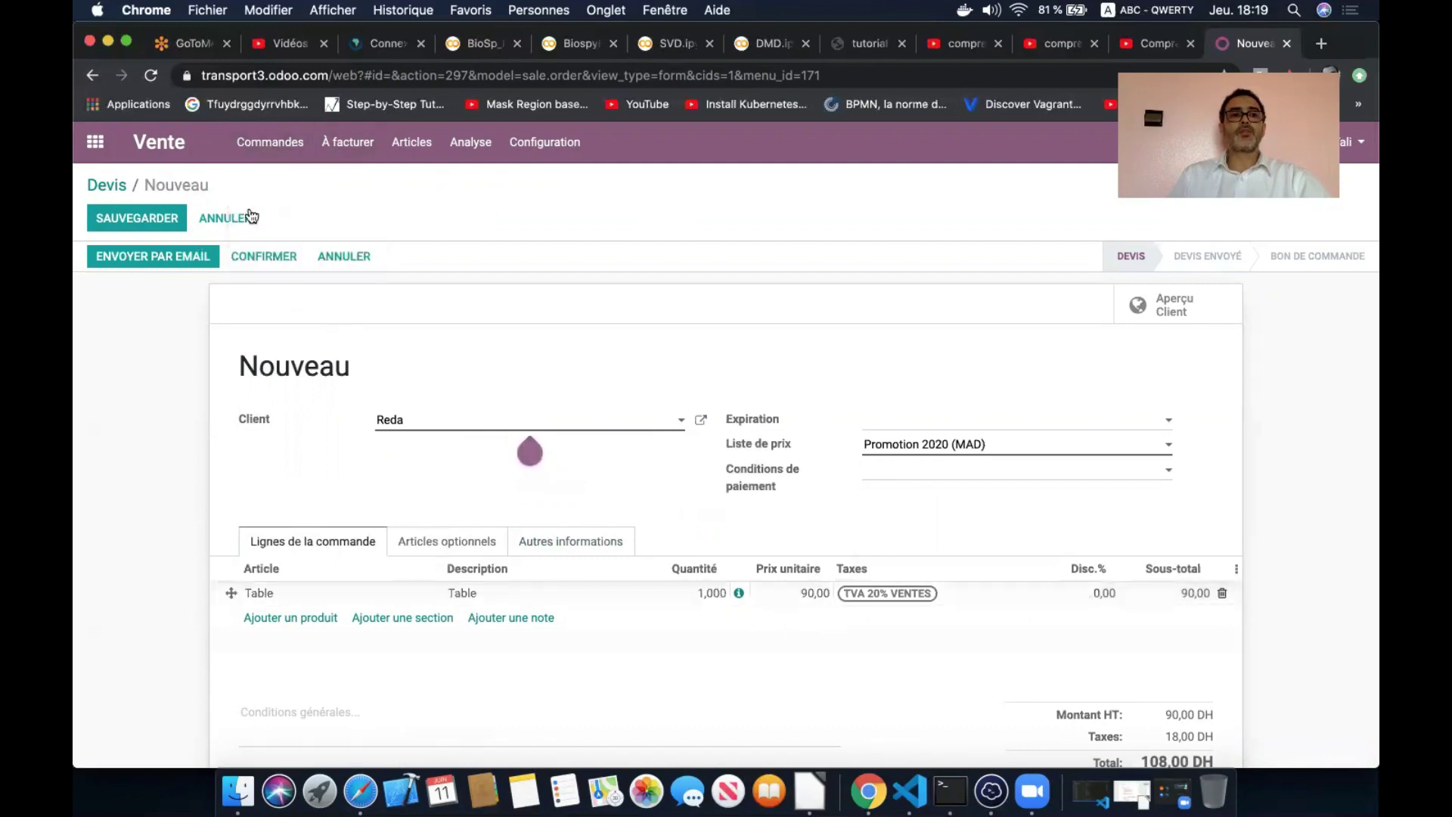
left_click(230, 218)
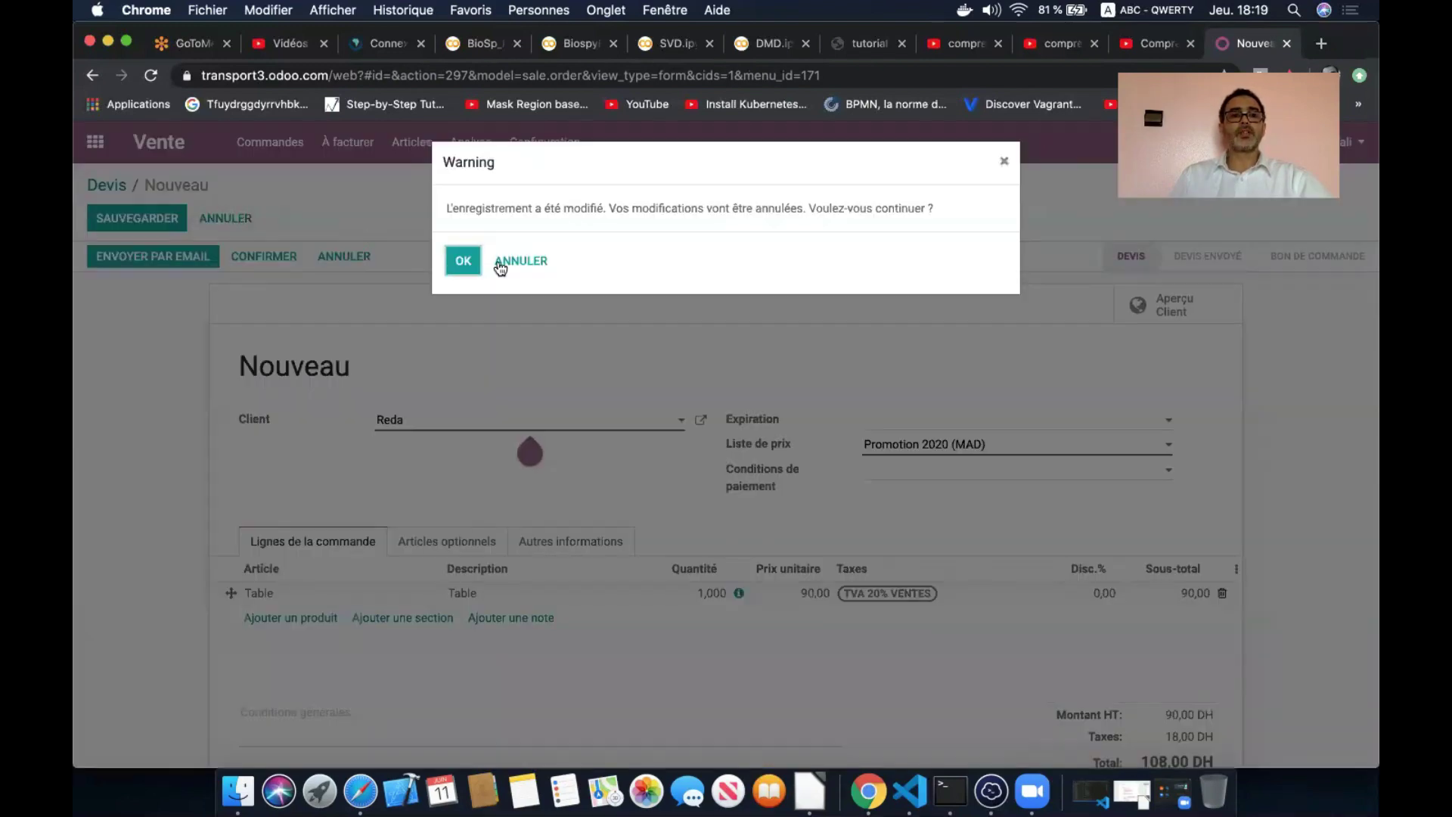
left_click(460, 262)
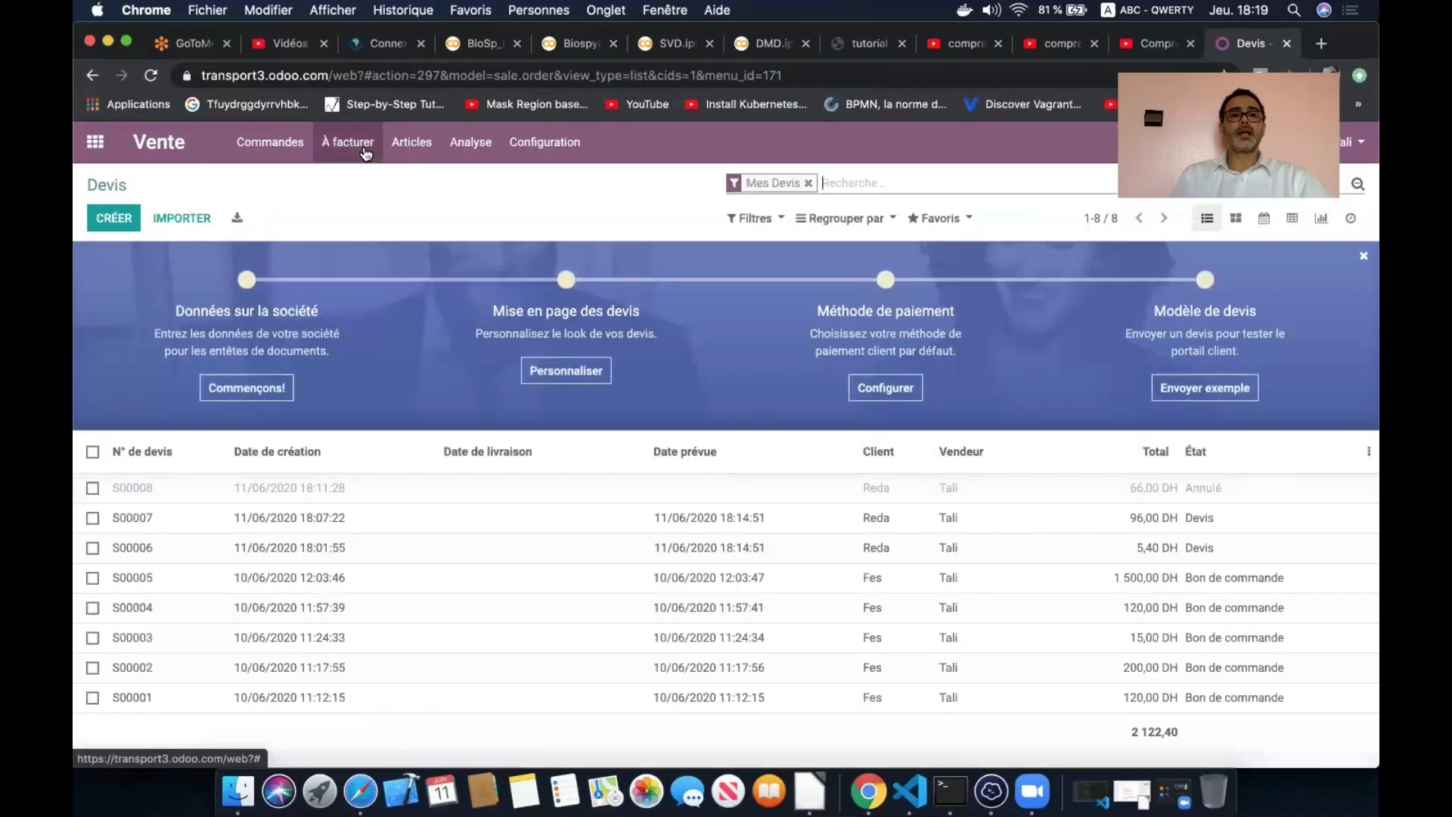
Set the Promotion 2020 price list's discount policy to Afficher le prix public et la remise au client, and save it.
left_click(411, 146)
left_click(433, 204)
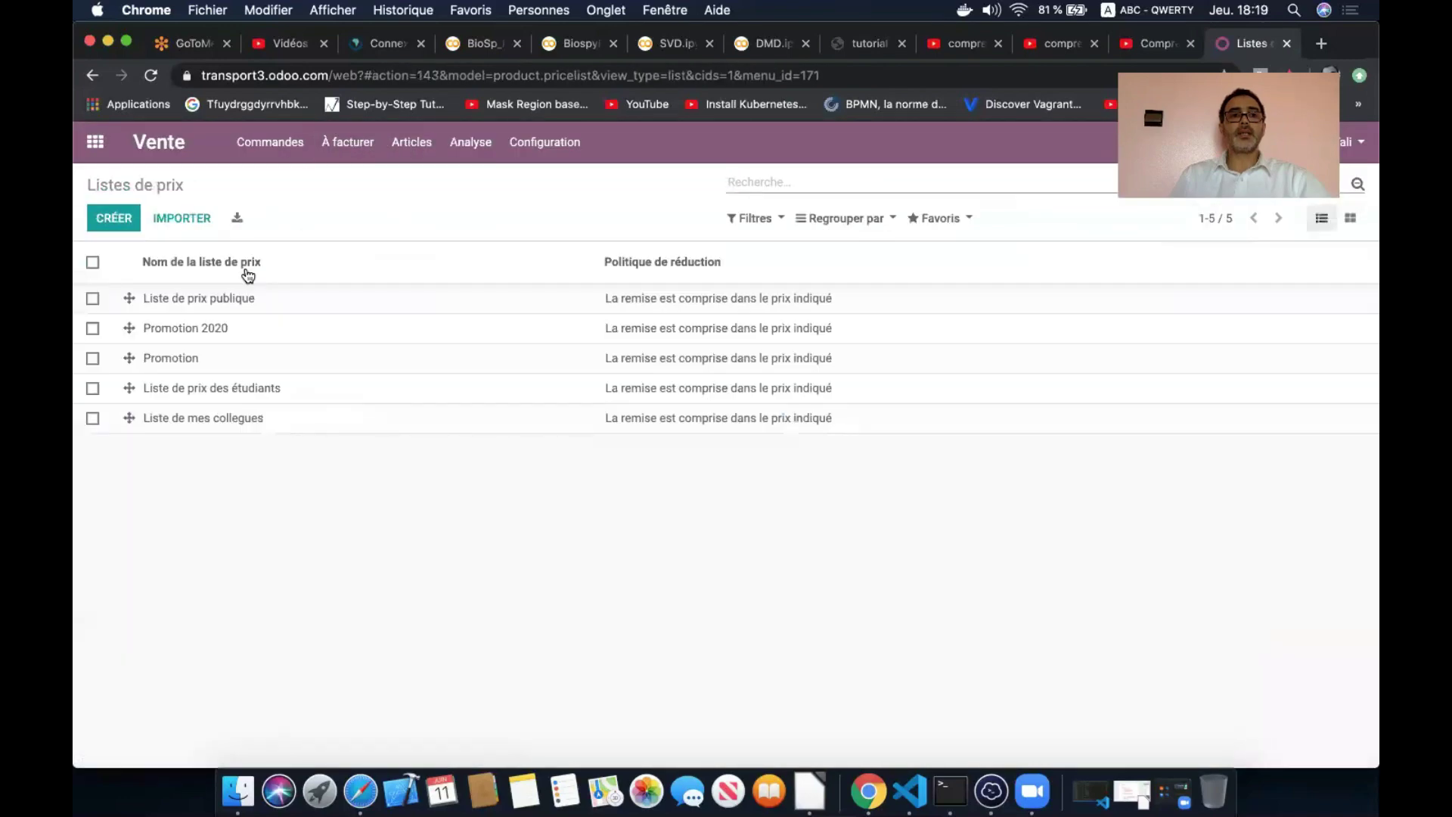
left_click(243, 327)
left_click(130, 224)
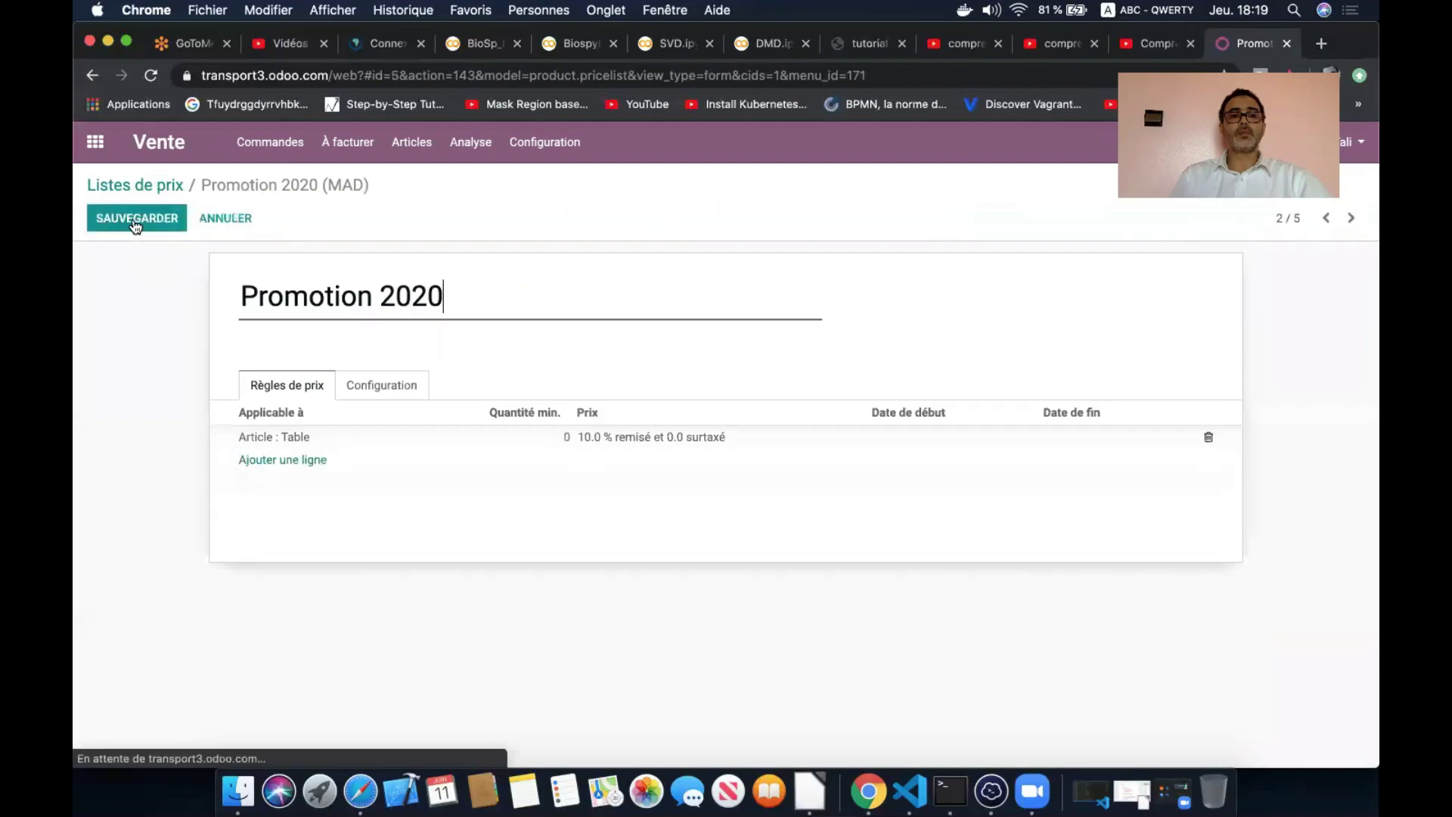
left_click(548, 437)
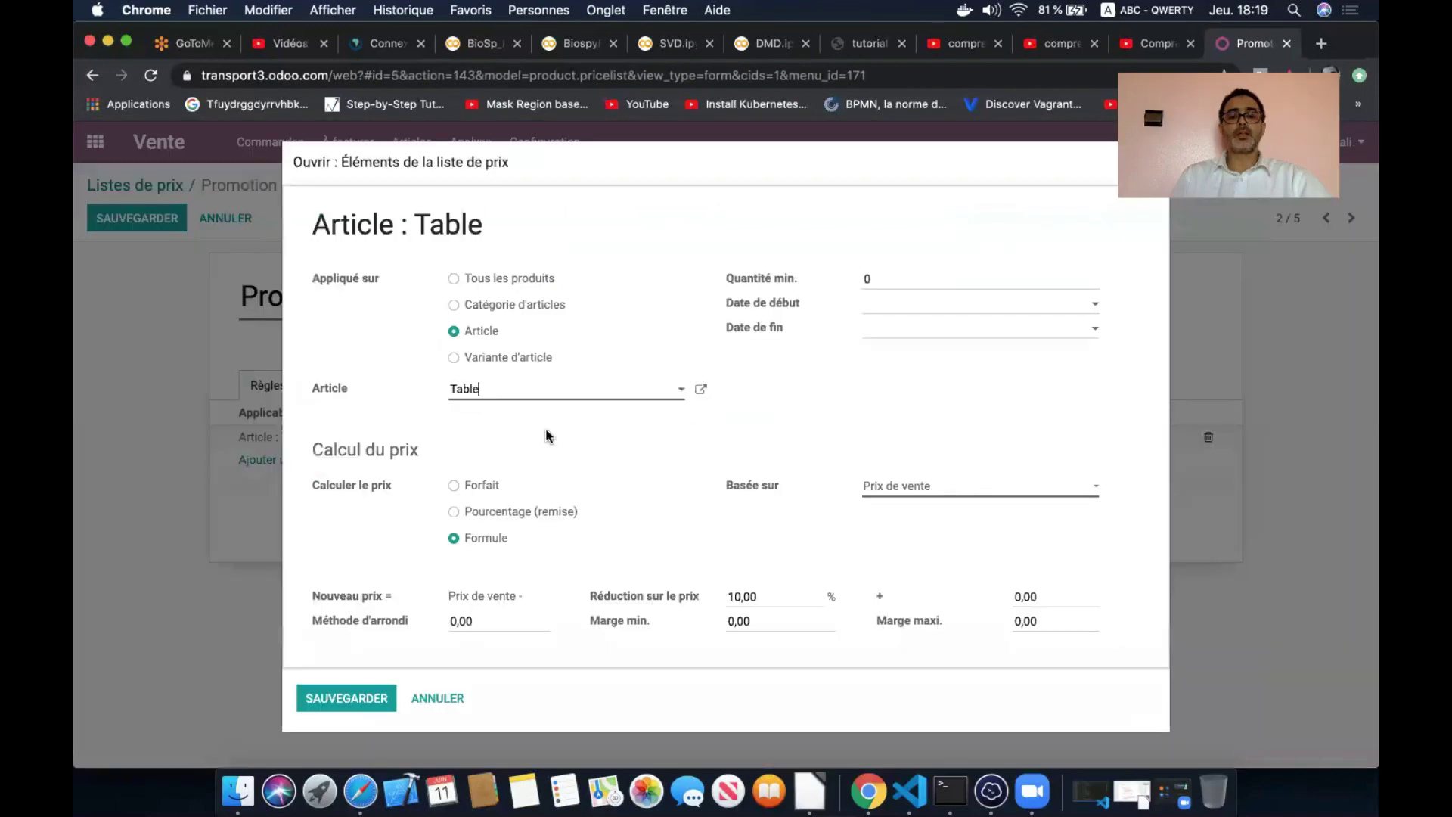
left_click(435, 699)
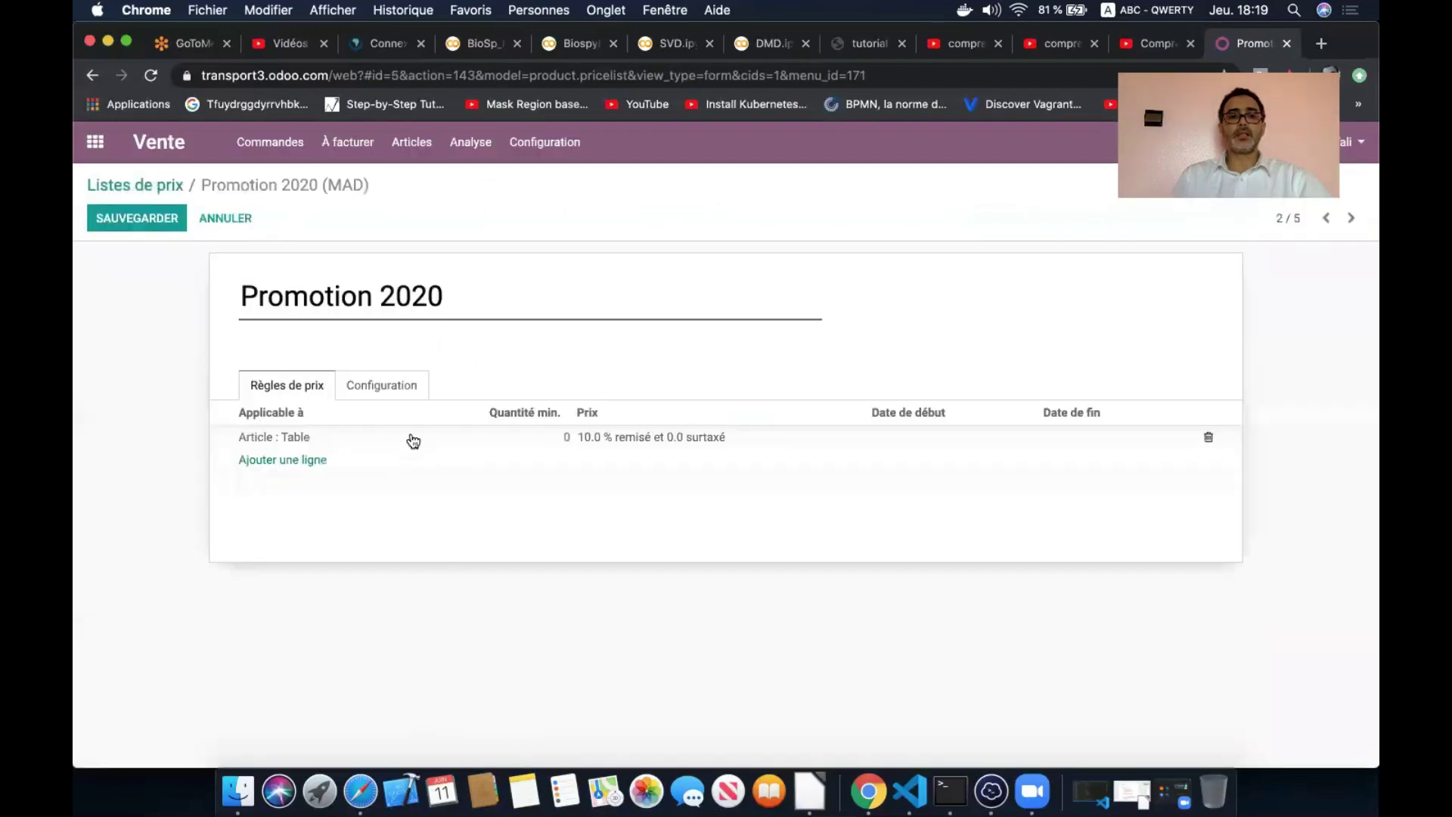
left_click(393, 387)
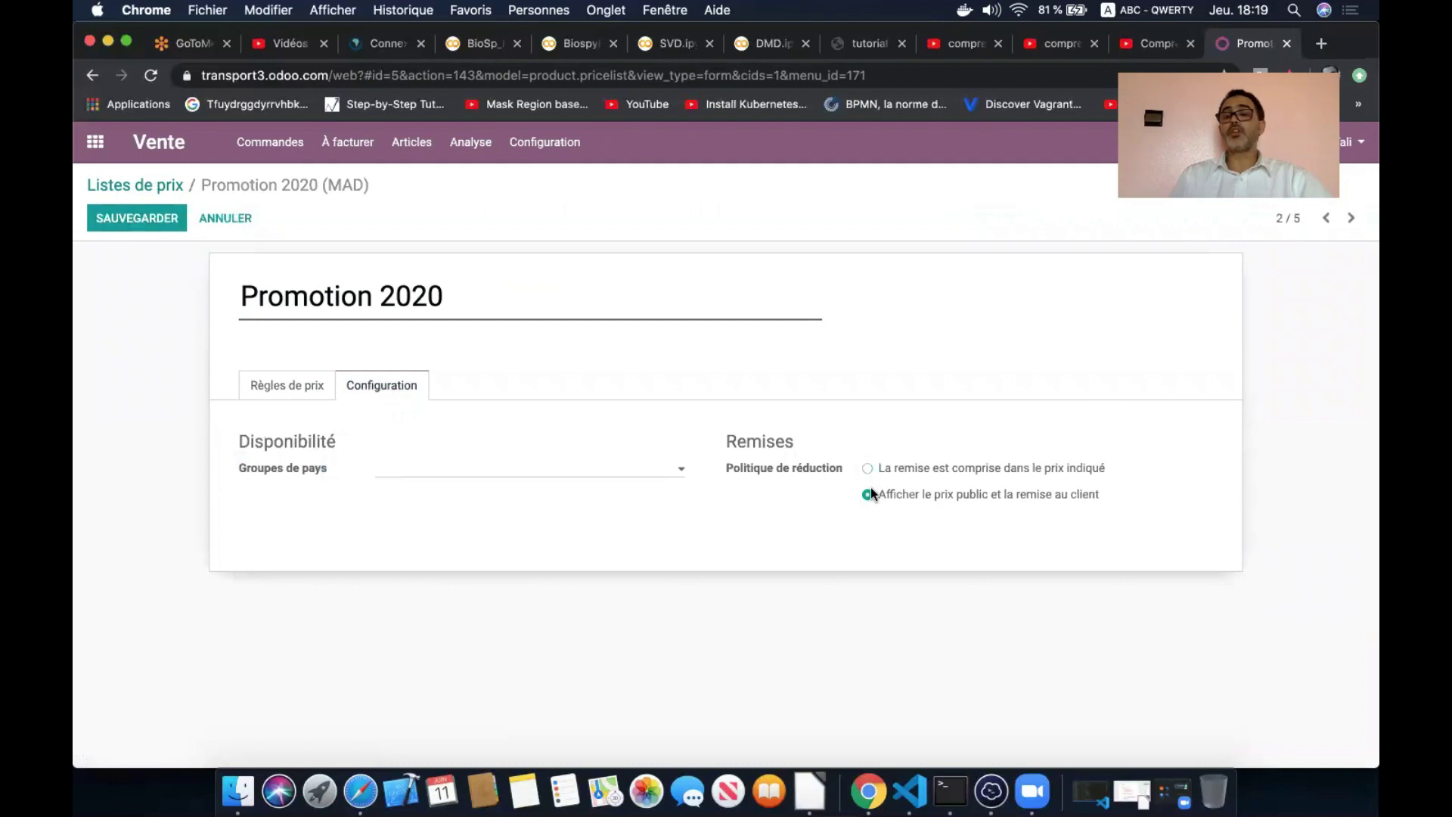
left_click(157, 225)
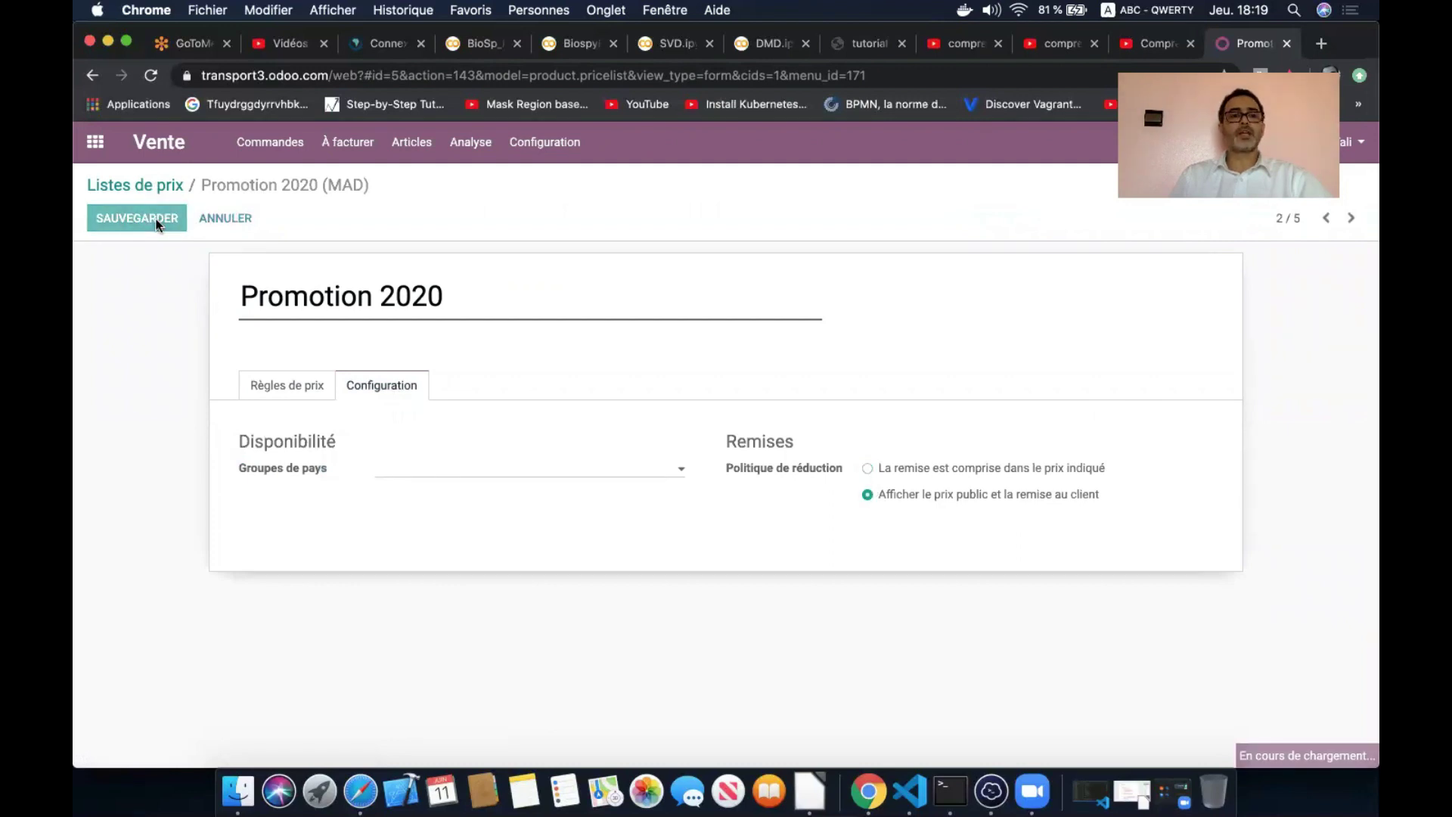
Create another quotation for the same customer using Promotion 2020 (MAD), and add Table as a product line to test the separate-discount policy.
left_click(271, 142)
left_click(266, 182)
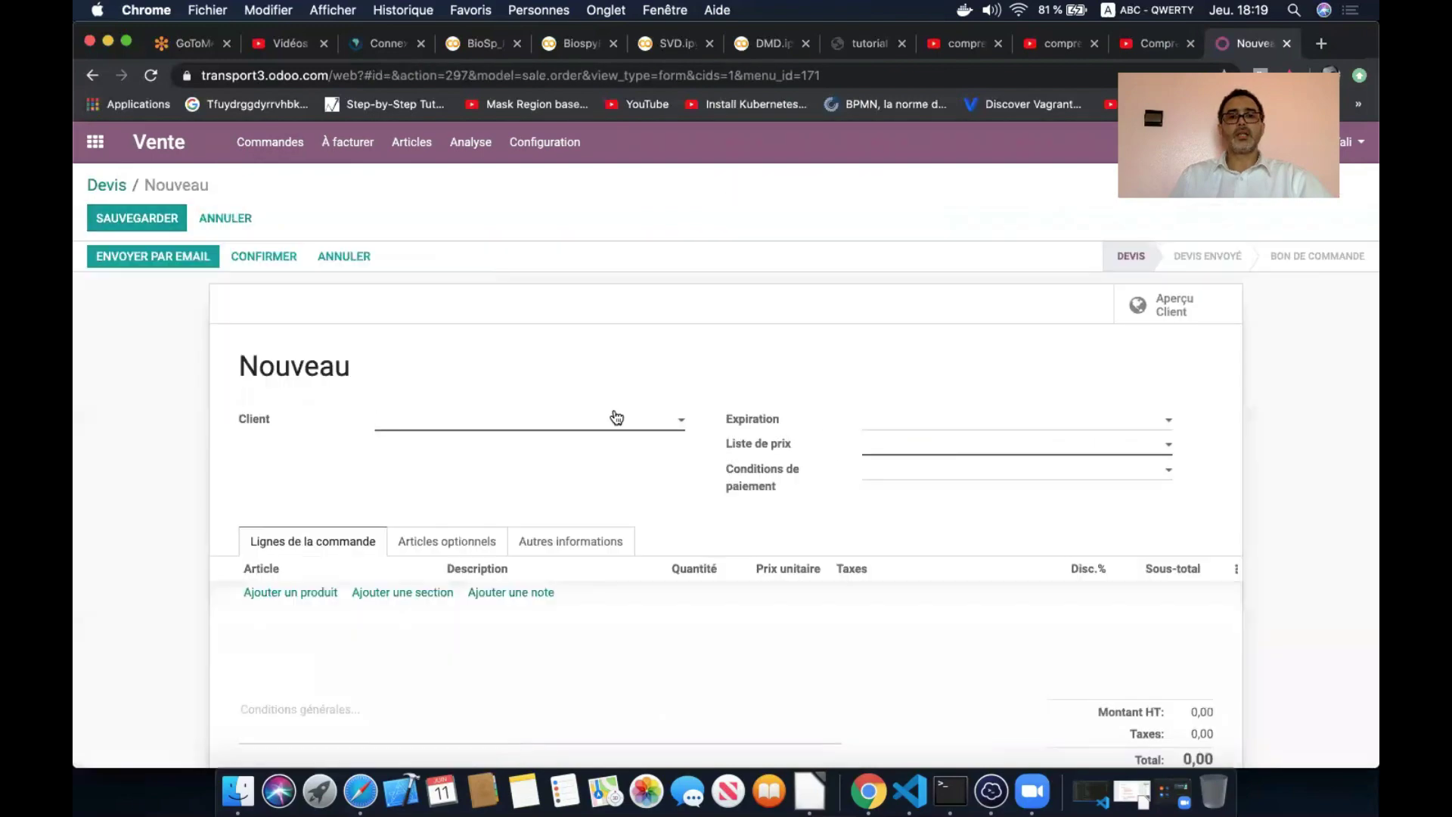
left_click(614, 418)
left_click(429, 447)
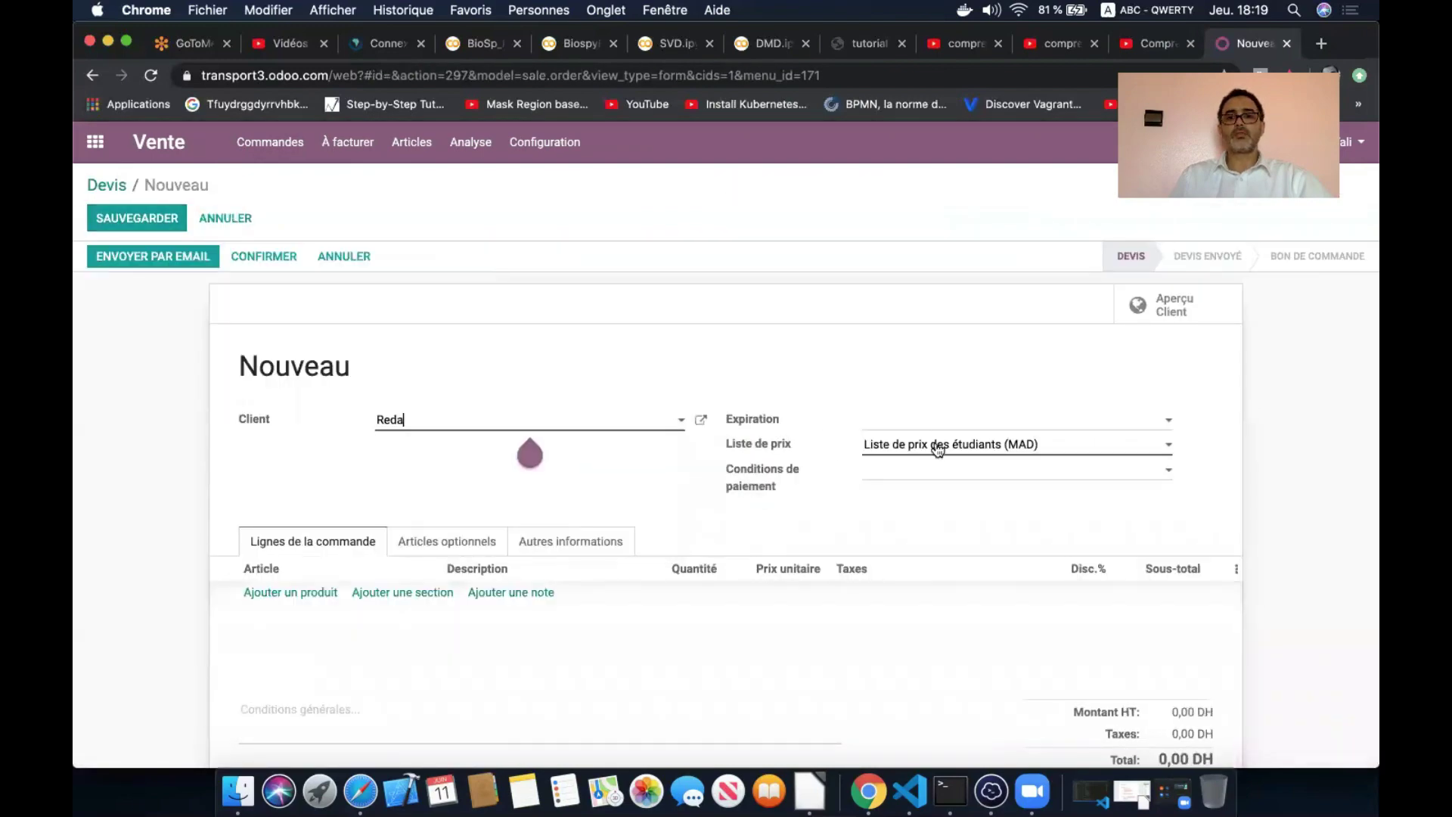
left_click(936, 447)
left_click(938, 496)
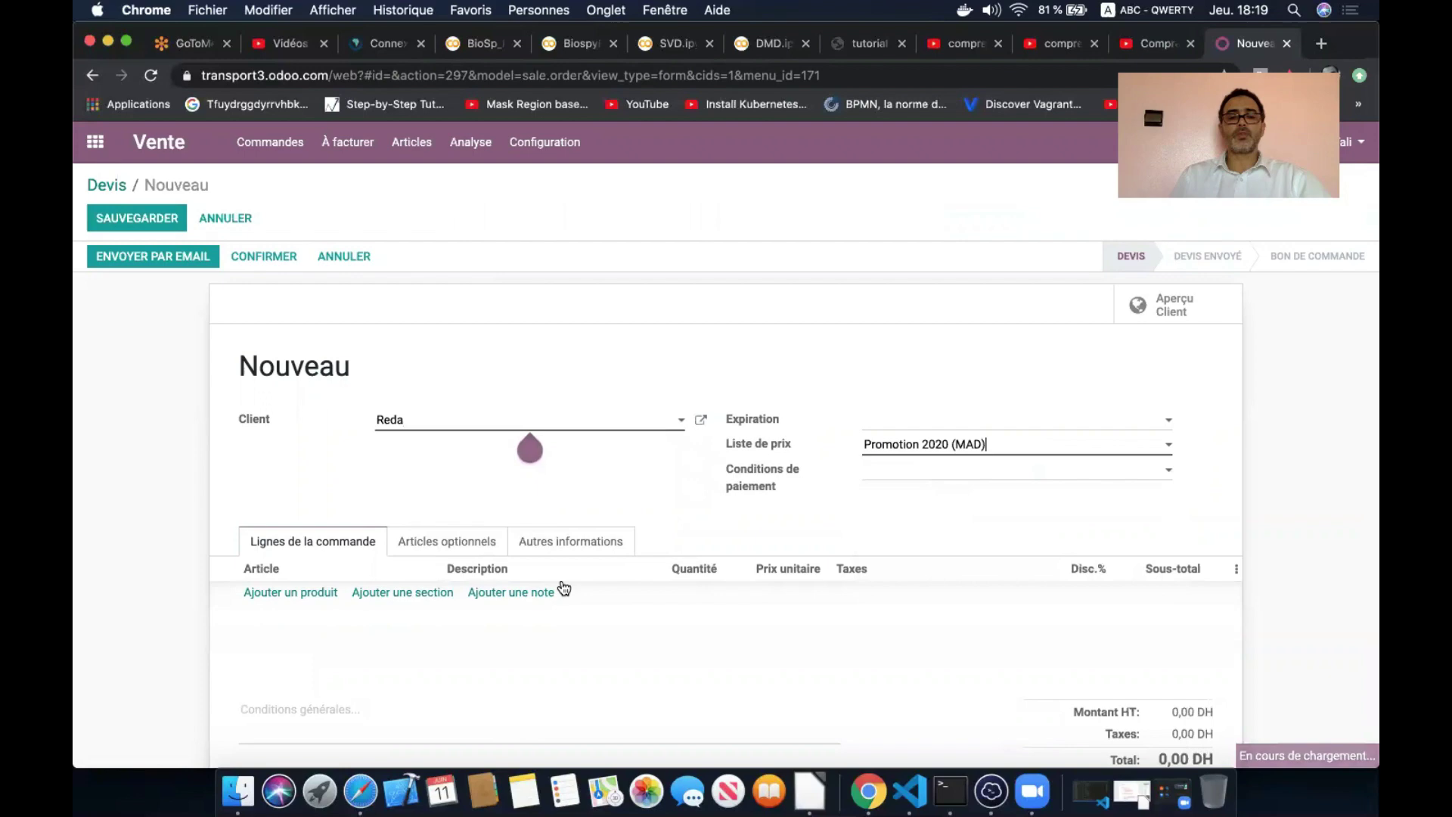
left_click(294, 593)
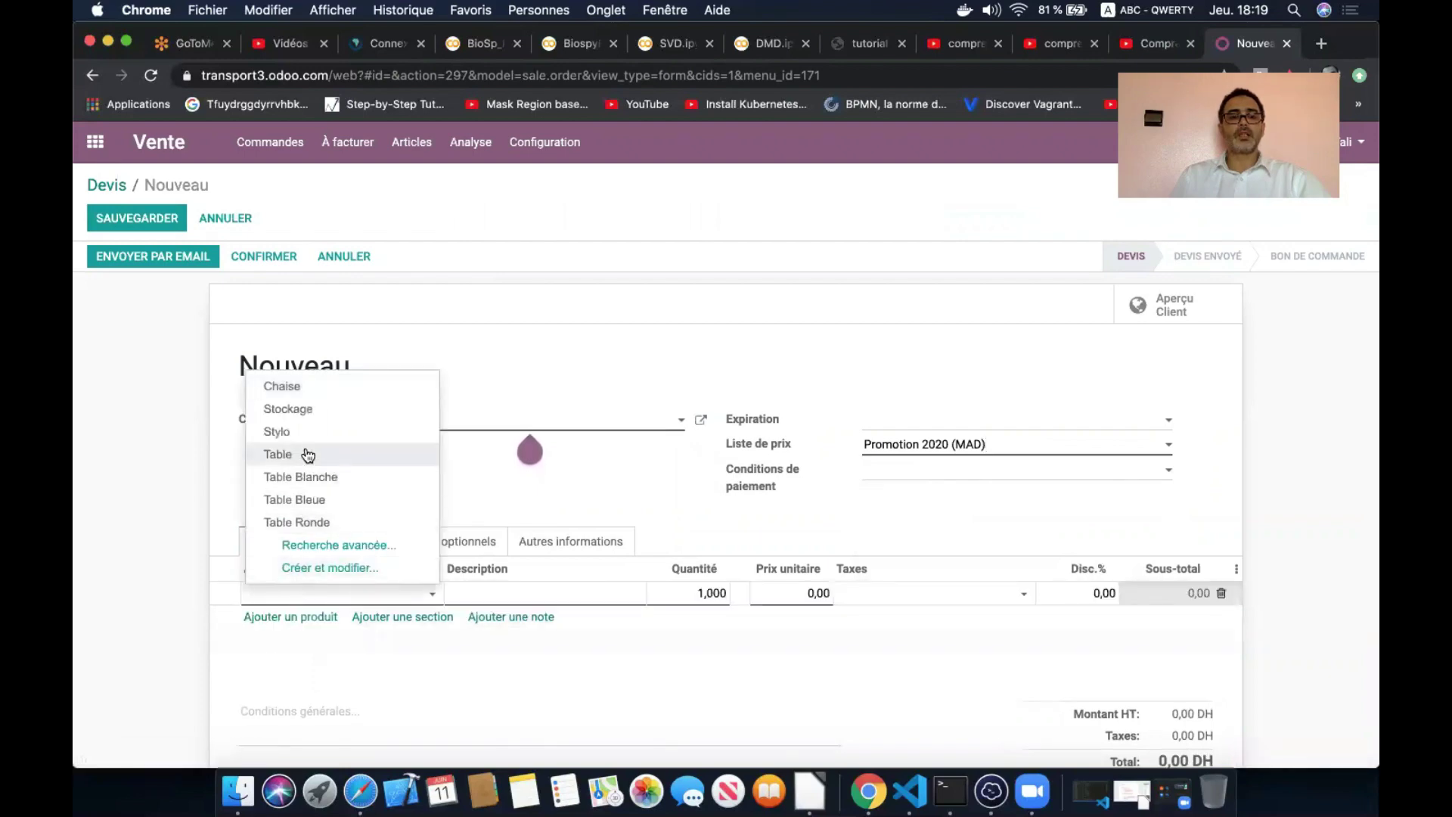
left_click(307, 455)
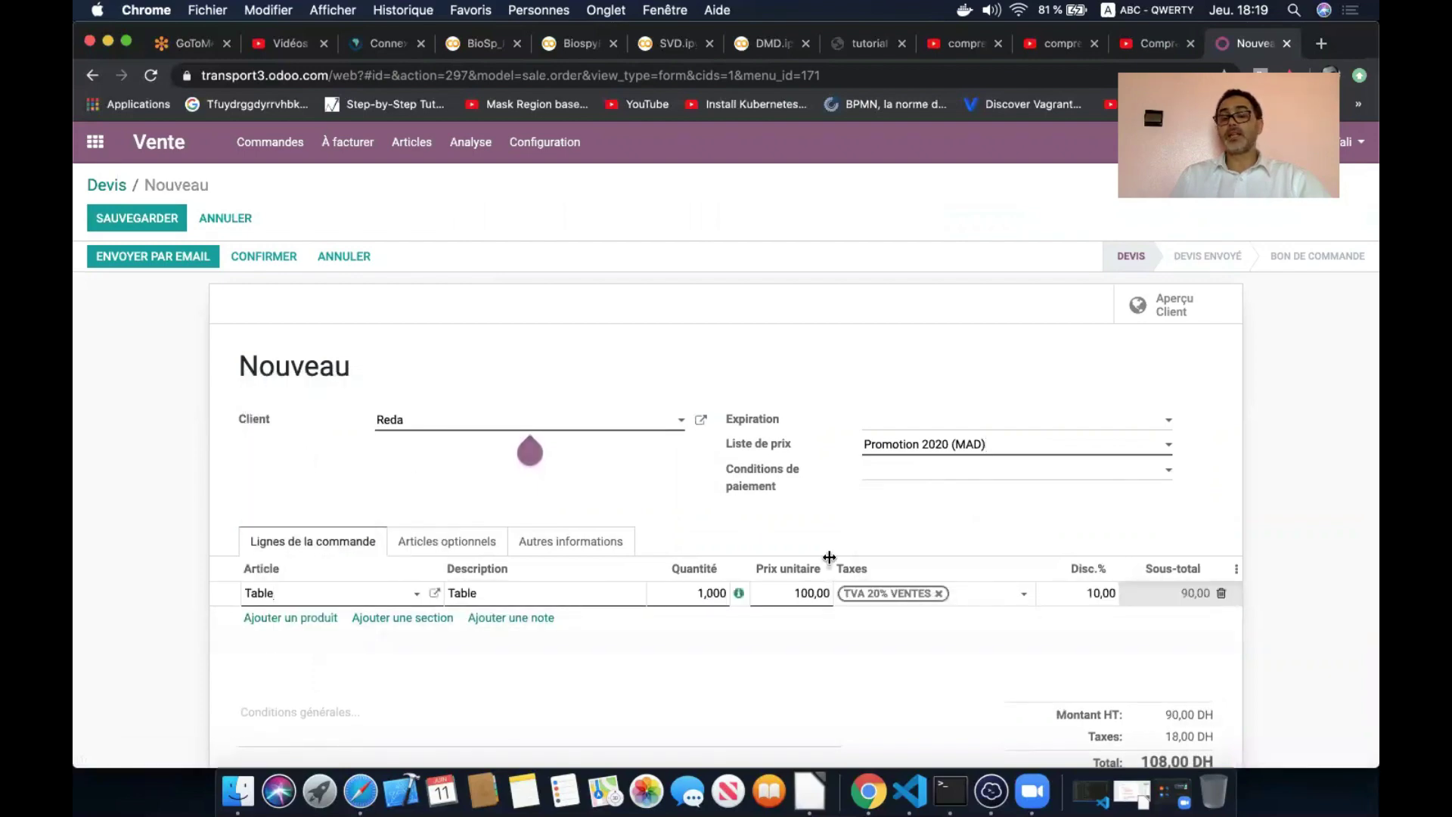